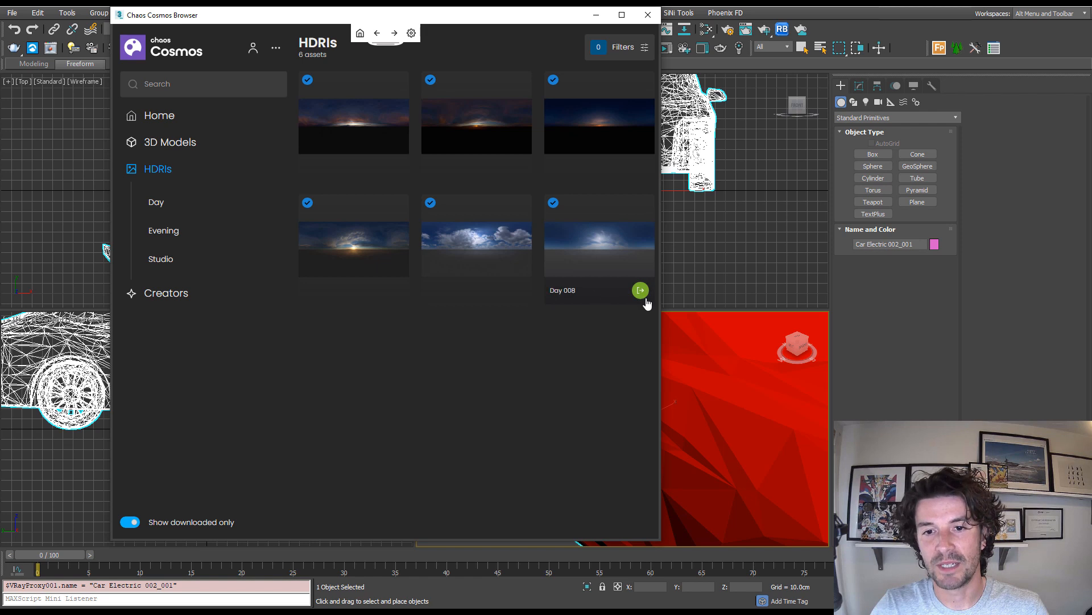
Import the Day 008 HDRI from the downloaded Cosmos assets into the scene as a dome light
{"action": "left_click", "coordinate": [641, 291]}
{"action": "left_click", "coordinate": [592, 260]}
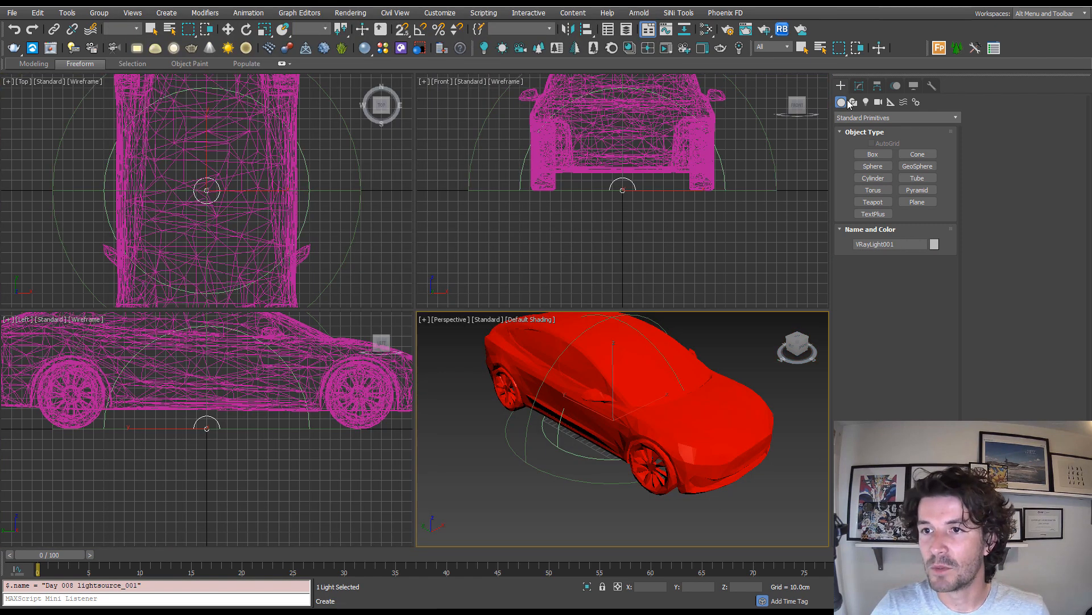
Create a VRayPlane beside the car in the perspective view as an infinite ground
{"action": "left_click", "coordinate": [888, 118]}
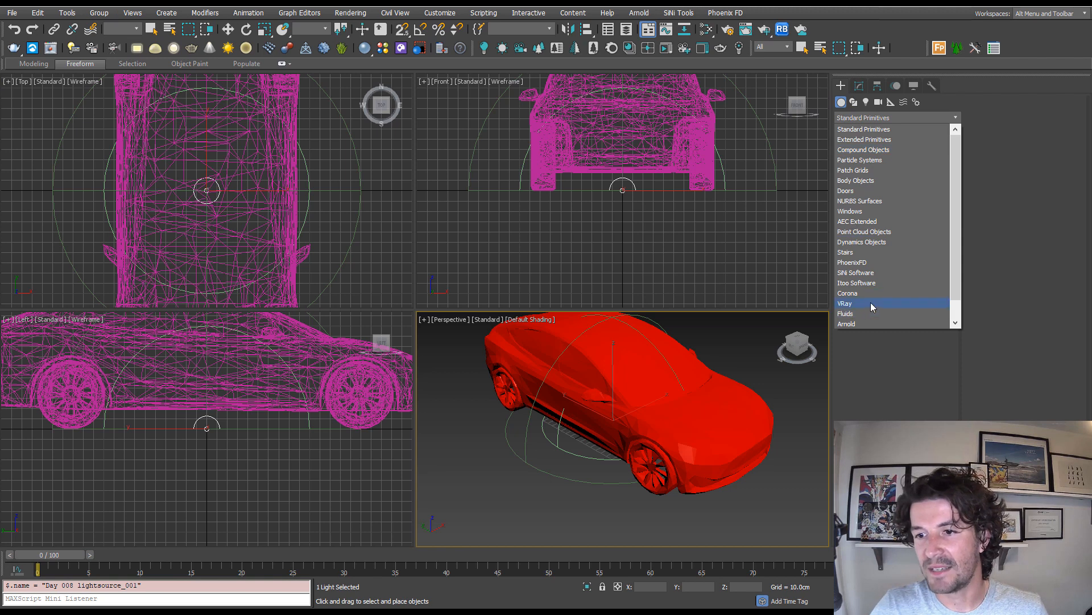
{"action": "left_click", "coordinate": [870, 302]}
{"action": "left_click", "coordinate": [917, 178]}
{"action": "left_click", "coordinate": [797, 453]}
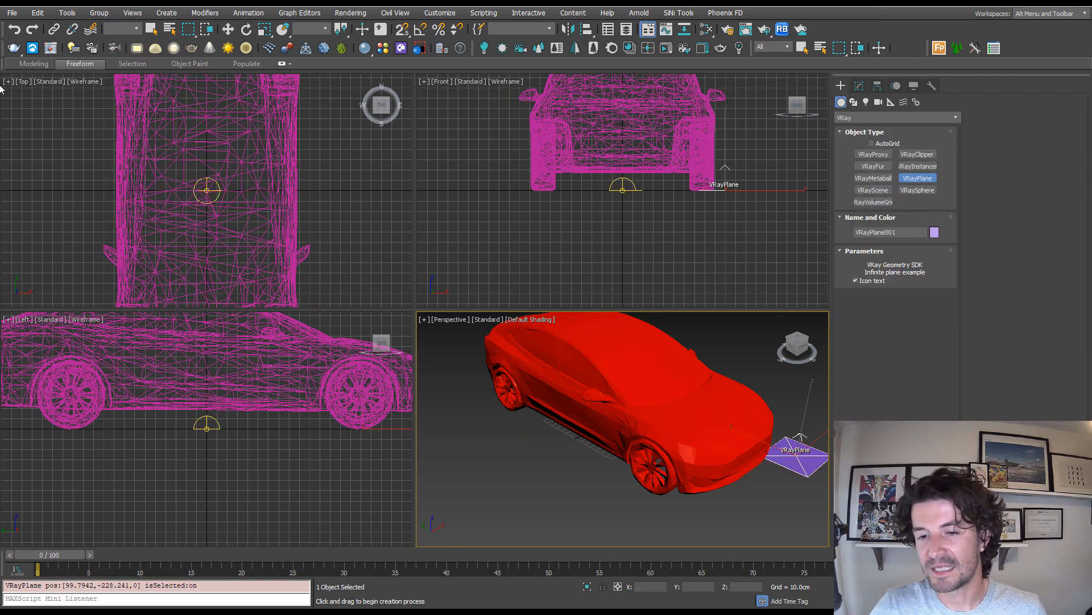
Start an interactive V-Ray render with auto exposure and auto white balance on, and view the car from a lower angle
{"action": "key", "text": "F10"}
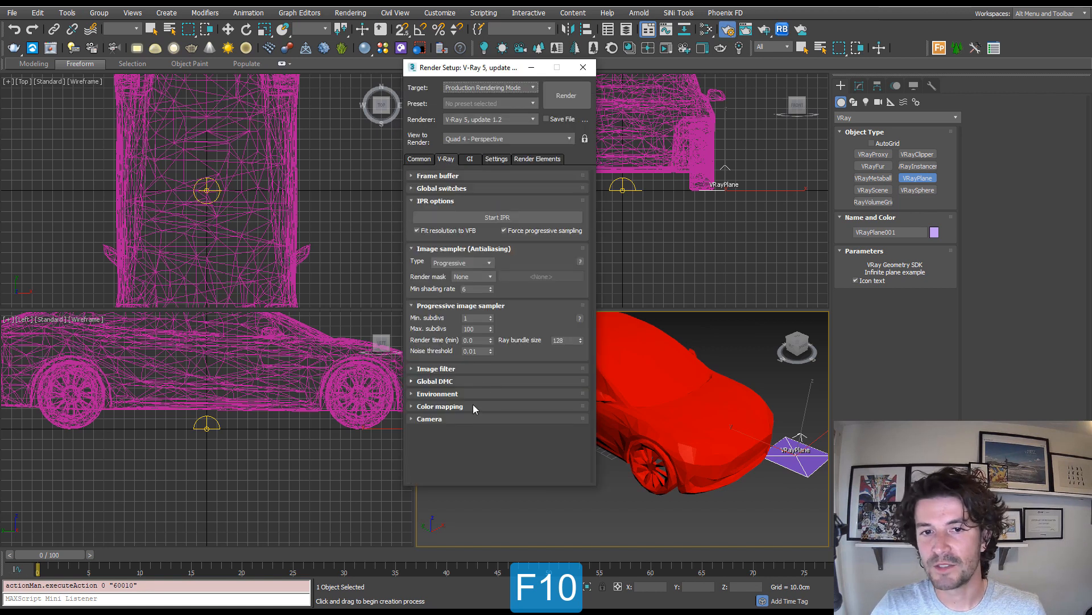
{"action": "left_click", "coordinate": [438, 423]}
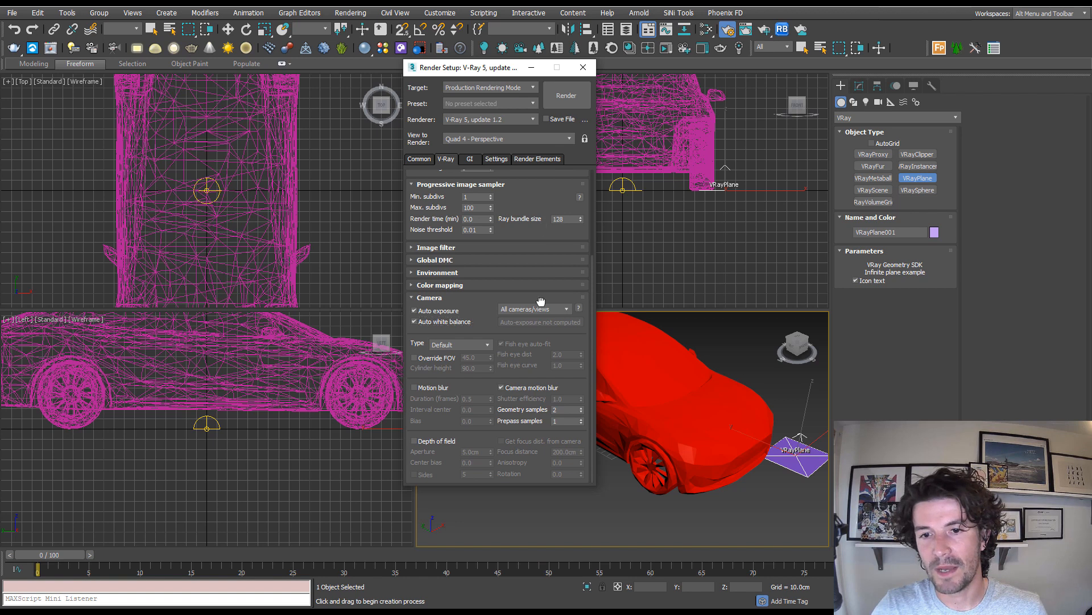
{"action": "scroll", "coordinate": [540, 301], "scroll_direction": "up", "scroll_amount": 3}
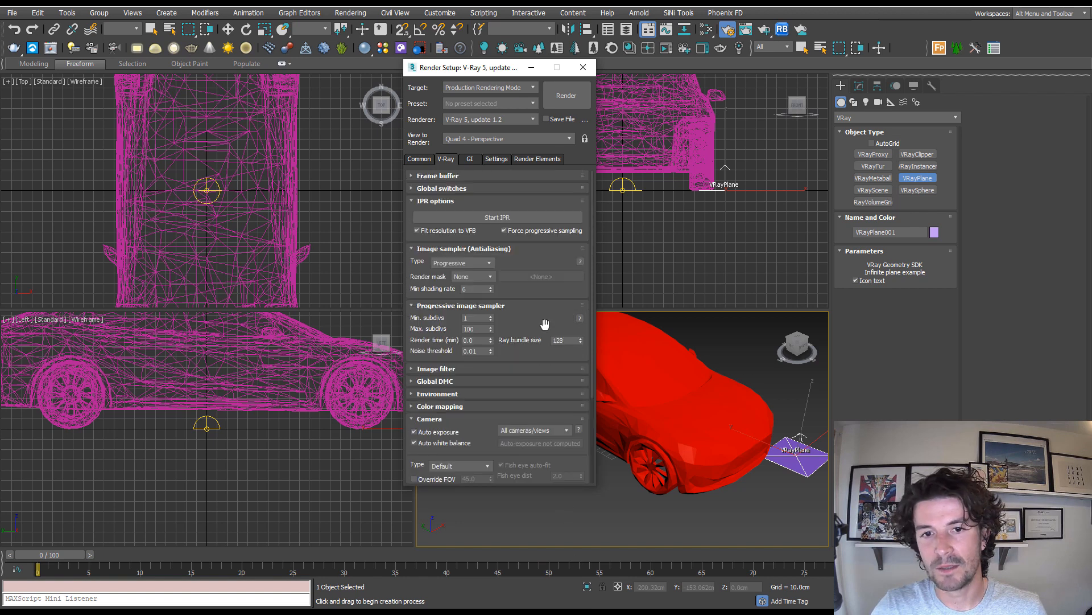
{"action": "left_click", "coordinate": [527, 223]}
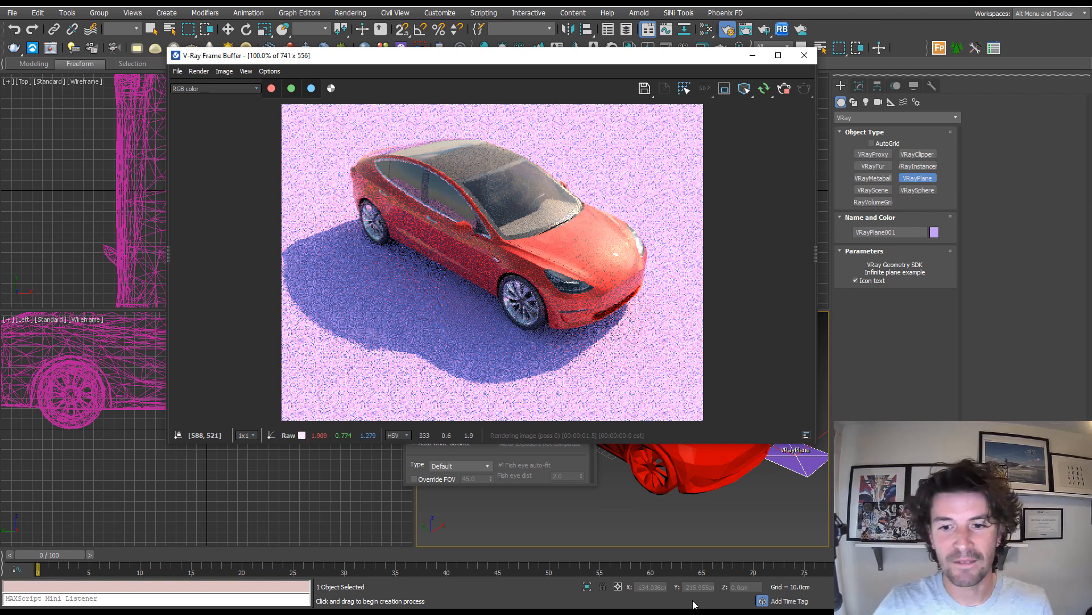
{"action": "middle_click_drag", "start_coordinate": [709, 467], "coordinate": [676, 500]}
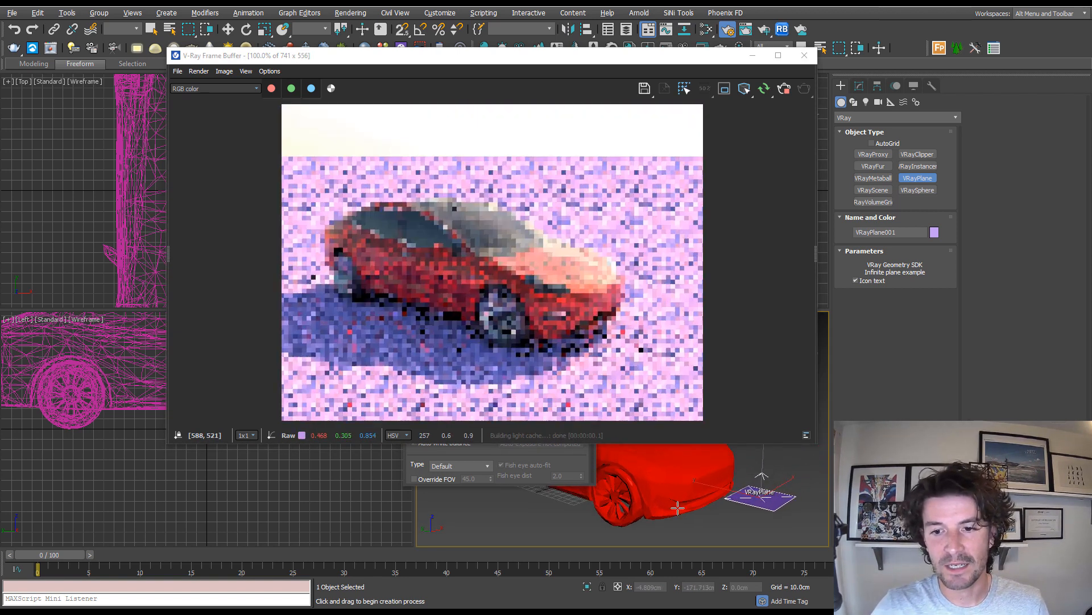
{"action": "scroll", "coordinate": [677, 500], "scroll_direction": "up", "scroll_amount": 2}
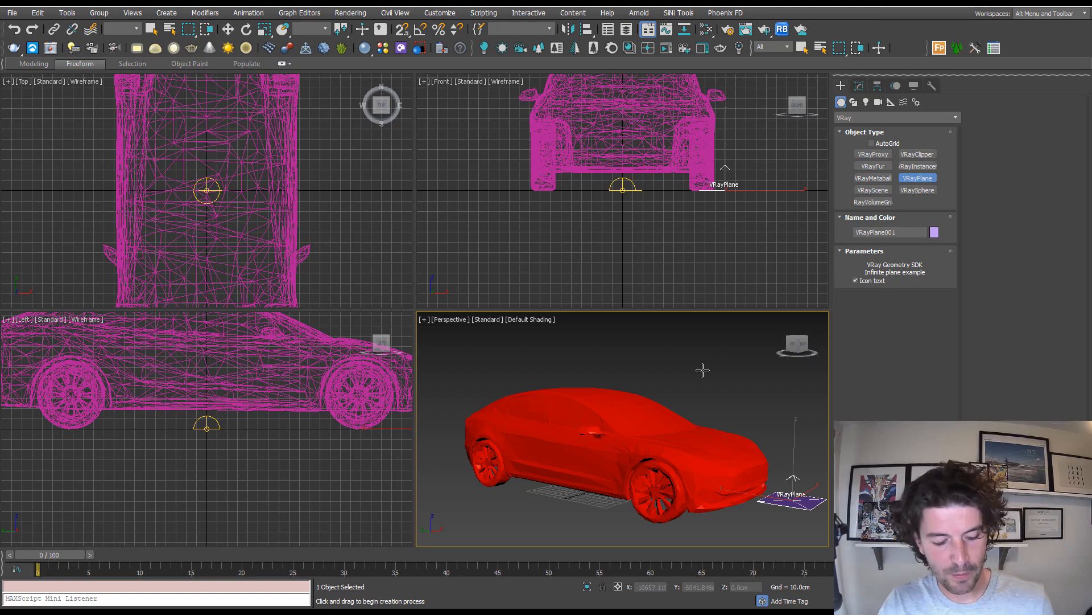
Set the night street photo from the Flying Tesla folder as the perspective view's background, matching the rendering output aspect ratio
{"action": "key", "text": "alt+b"}
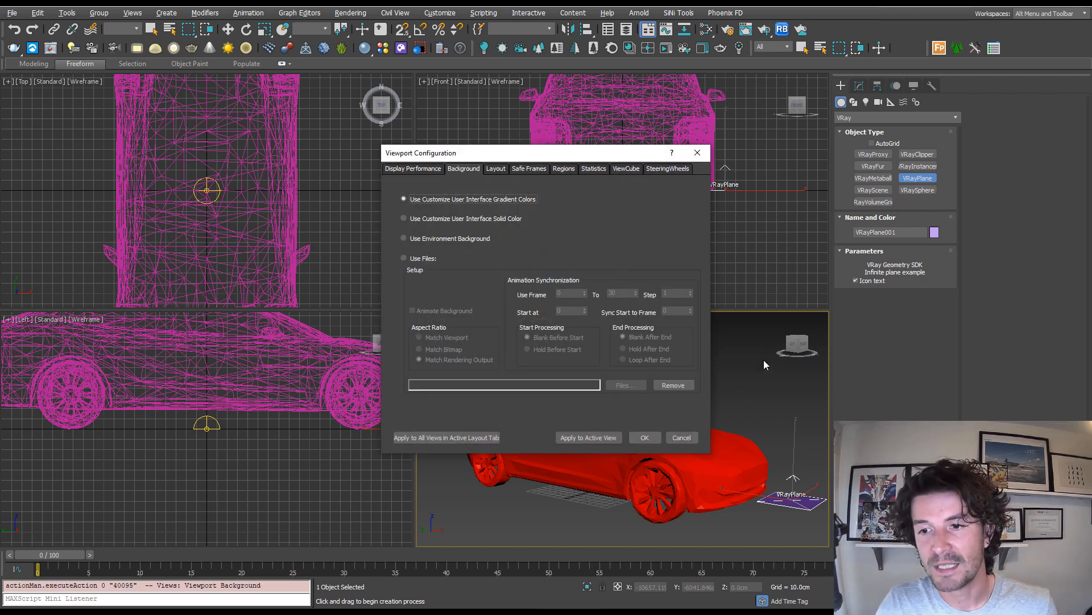
{"action": "left_click_drag", "start_coordinate": [512, 152], "coordinate": [220, 127]}
{"action": "left_click", "coordinate": [136, 233]}
{"action": "left_click", "coordinate": [334, 361]}
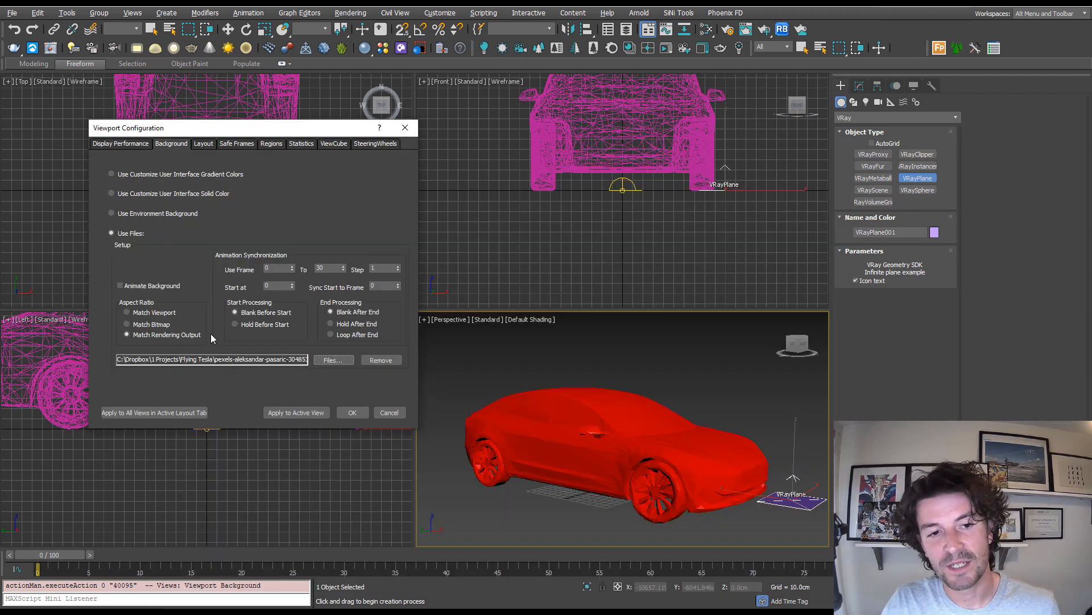
{"action": "left_click", "coordinate": [294, 413]}
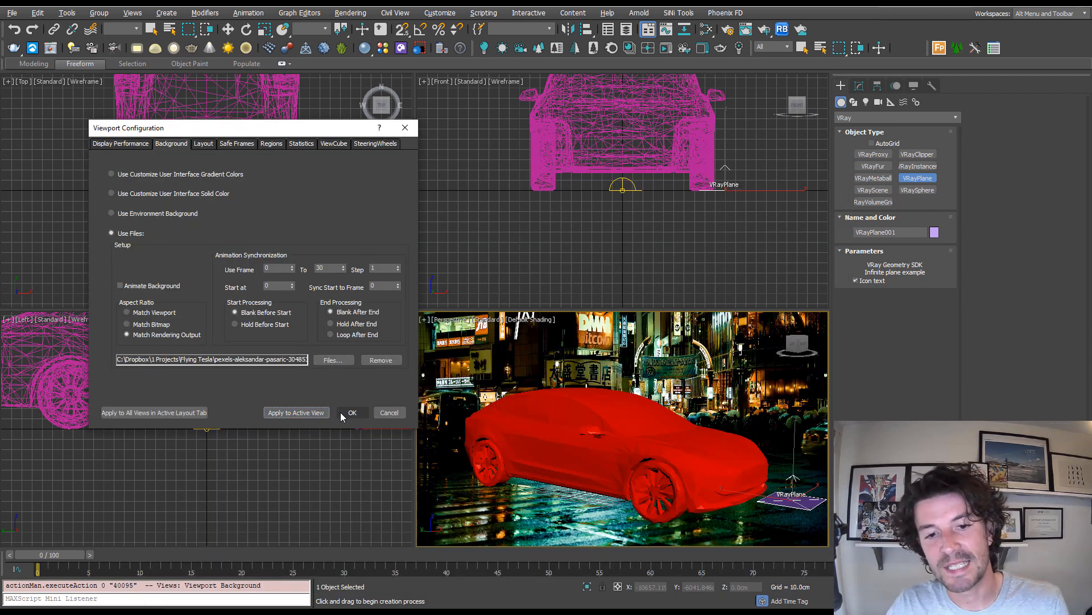
{"action": "left_click", "coordinate": [352, 413]}
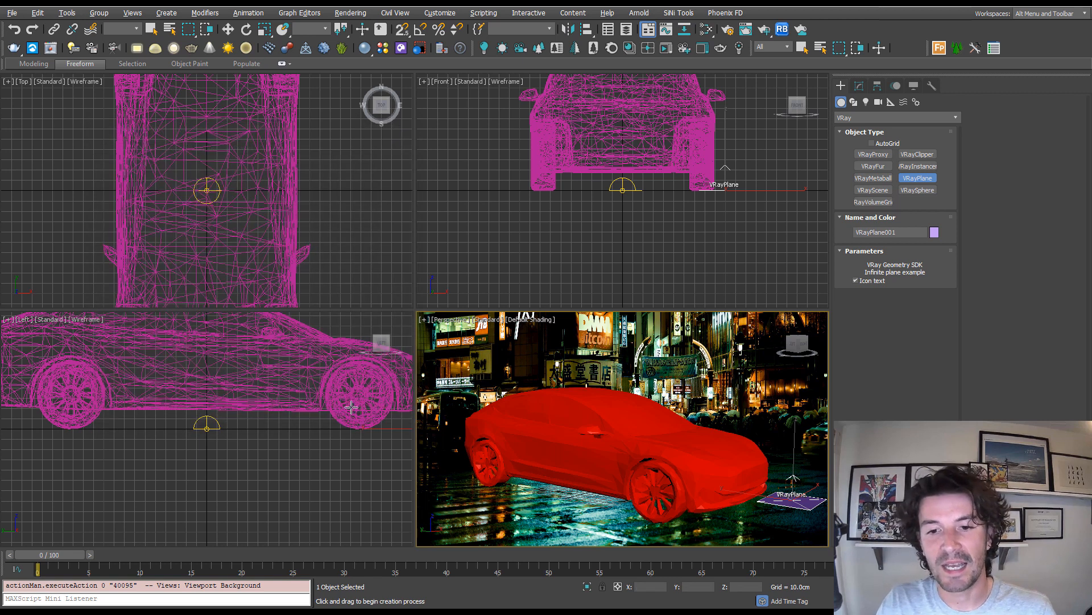
Check the pixel dimensions of the background photo in its file properties
{"action": "left_click_drag", "start_coordinate": [1091, 188], "coordinate": [859, 90]}
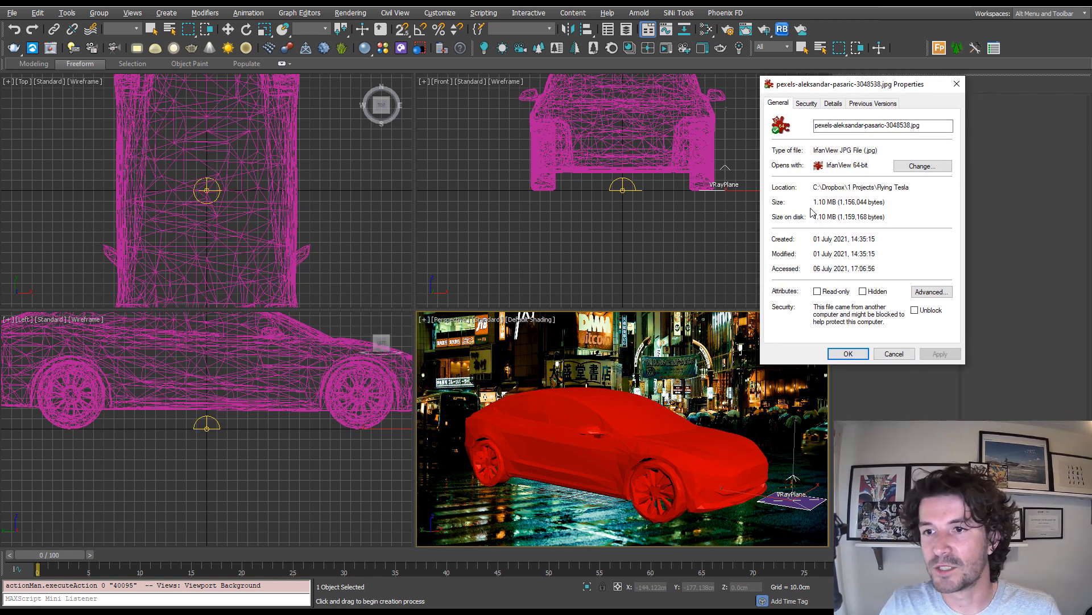
{"action": "left_click", "coordinate": [833, 103]}
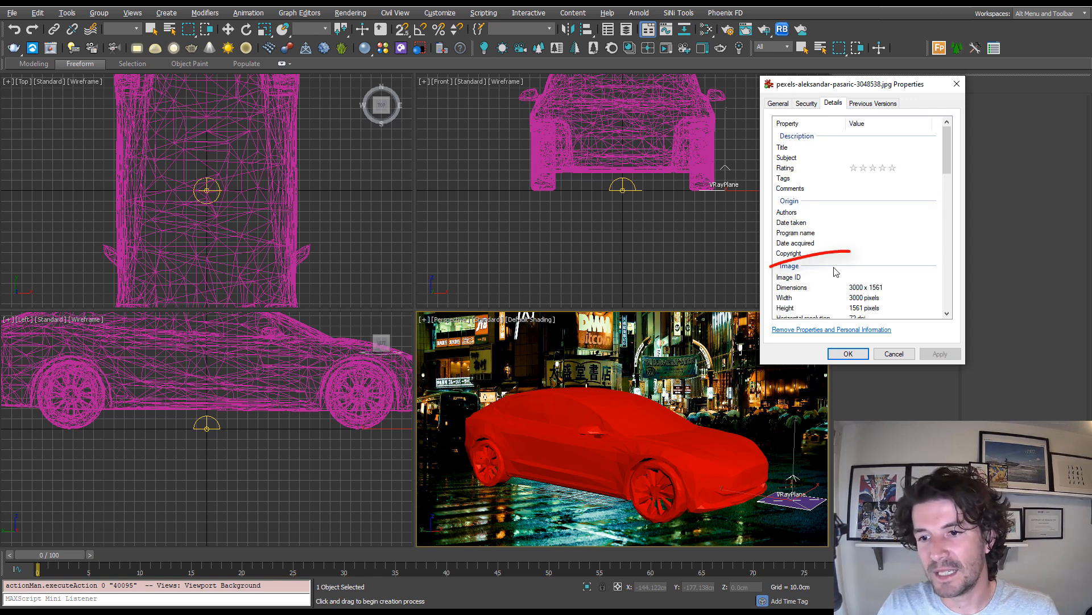
{"action": "left_click", "coordinate": [836, 287]}
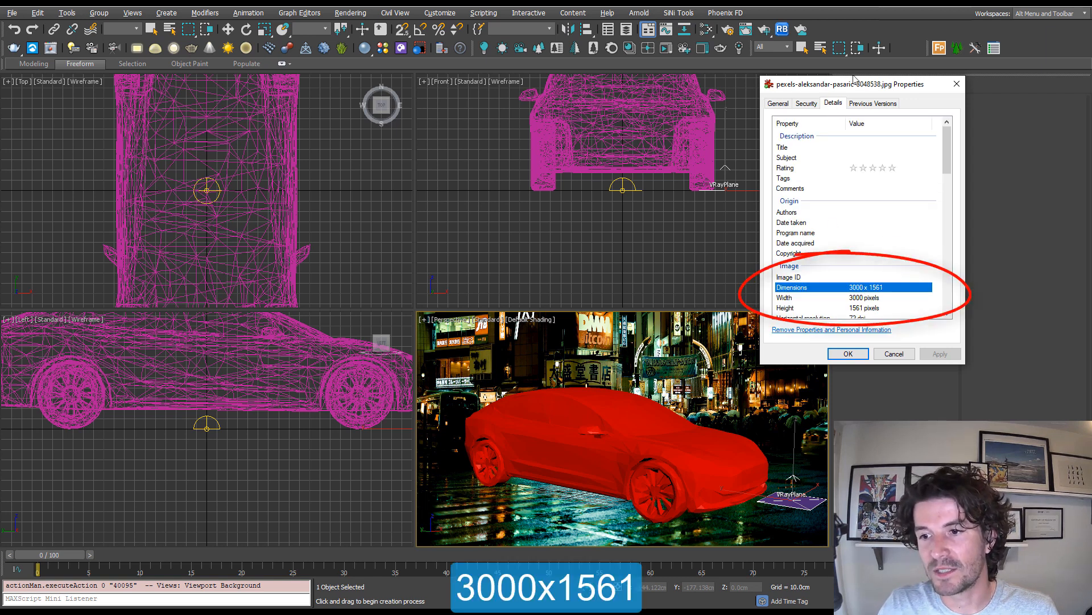
{"action": "left_click_drag", "start_coordinate": [849, 89], "coordinate": [1091, 91]}
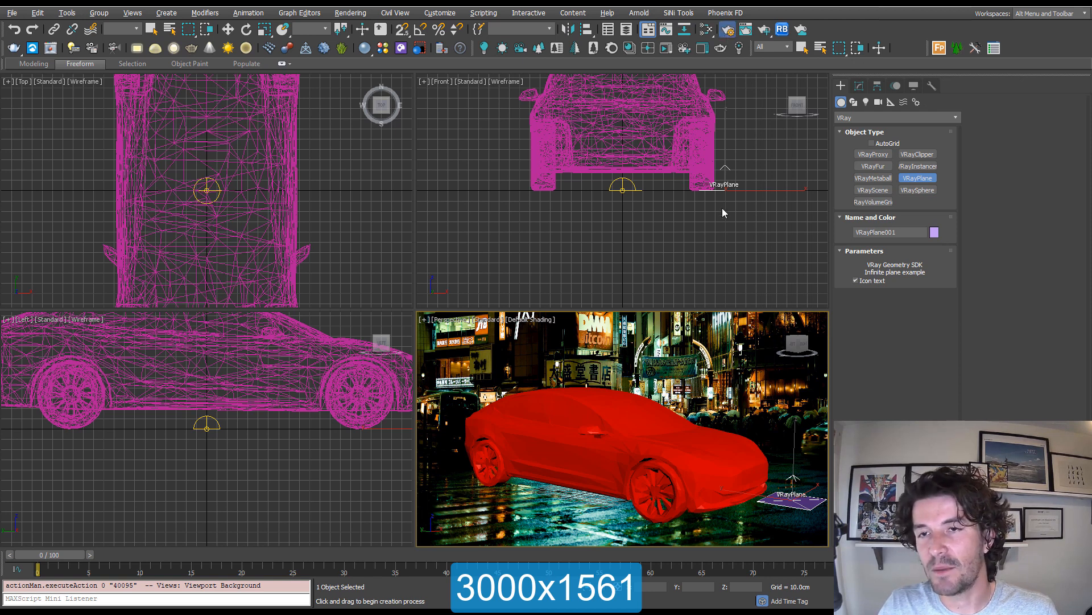
Set the render output size to 3000 x 1561 with the image aspect locked, and show safe frames in the perspective view
{"action": "key", "text": "F10"}
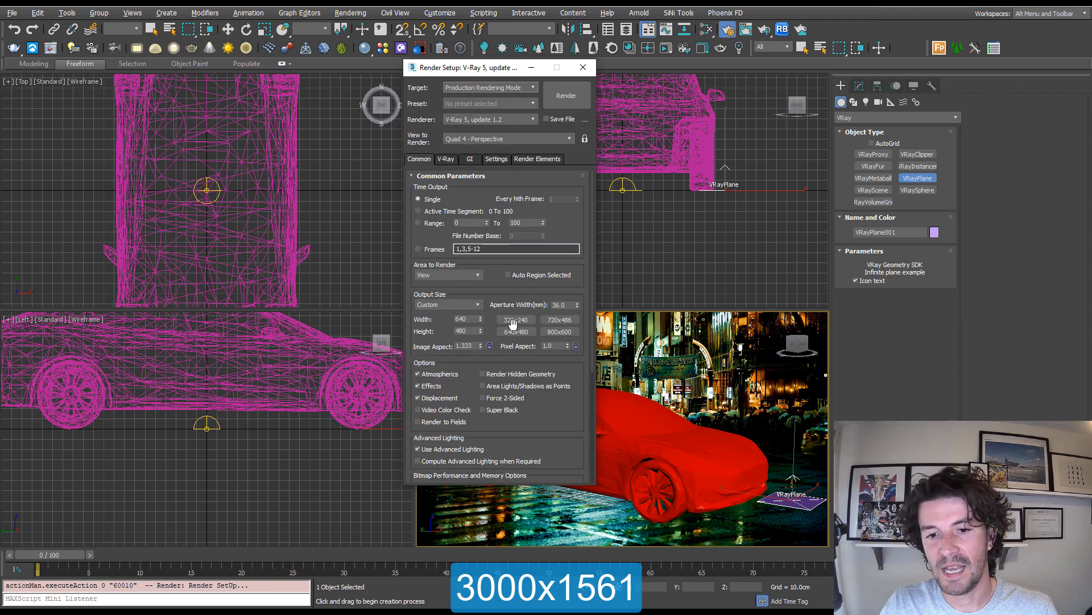
{"action": "double_click", "coordinate": [468, 318]}
{"action": "type", "text": "3000"}
{"action": "key", "text": "Tab"}
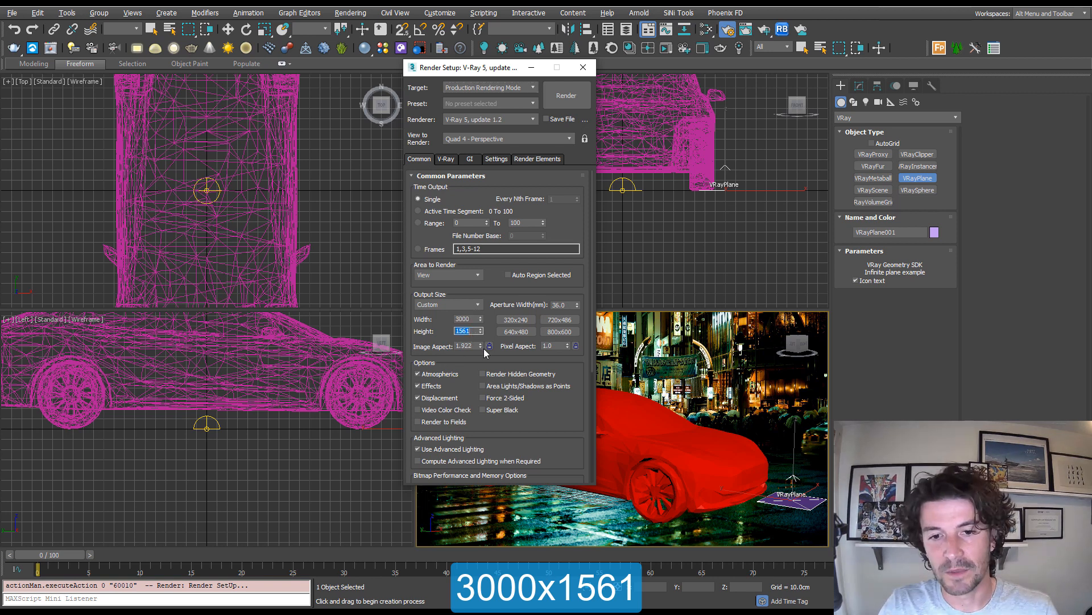
{"action": "type", "text": "1561"}
{"action": "key", "text": "Return"}
{"action": "key", "text": "shift+f"}
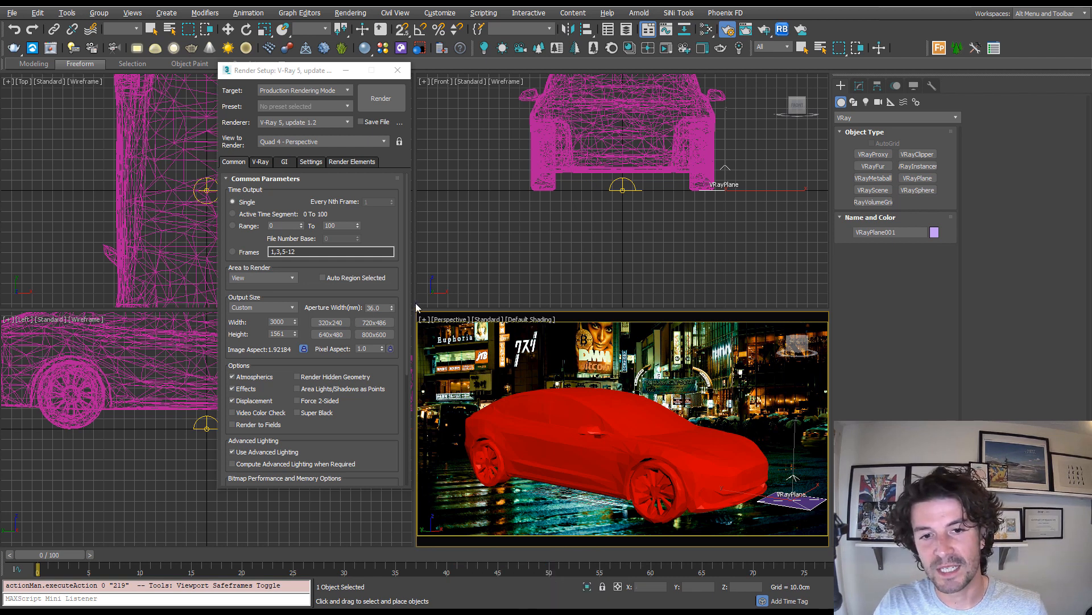
{"action": "left_click_drag", "start_coordinate": [416, 303], "coordinate": [575, 302]}
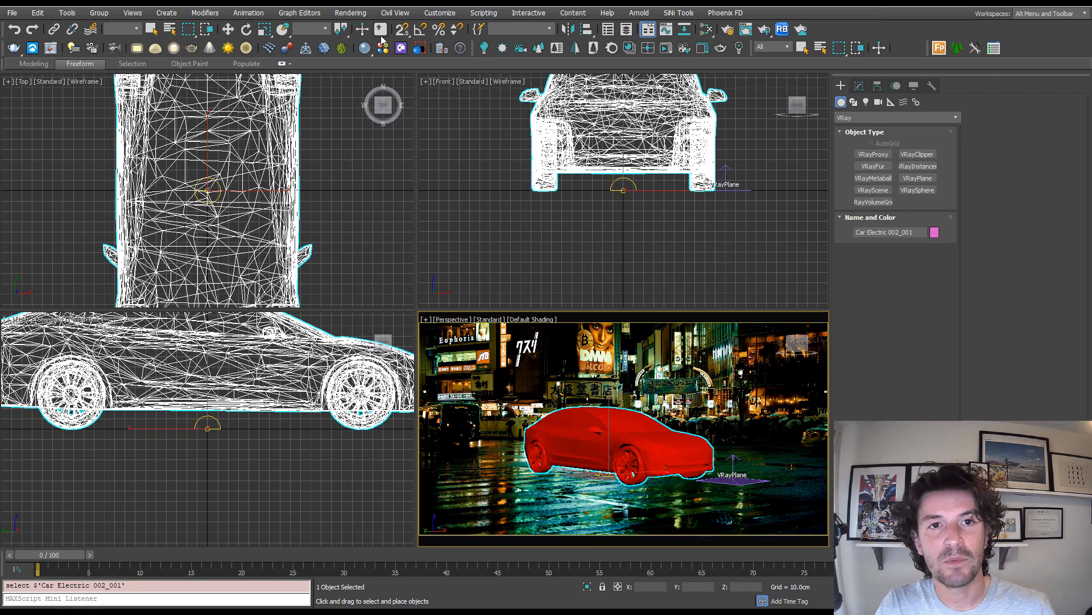
Create a V-Ray physical camera aligned to the current perspective view and widen its field of view
{"action": "left_click", "coordinate": [113, 49]}
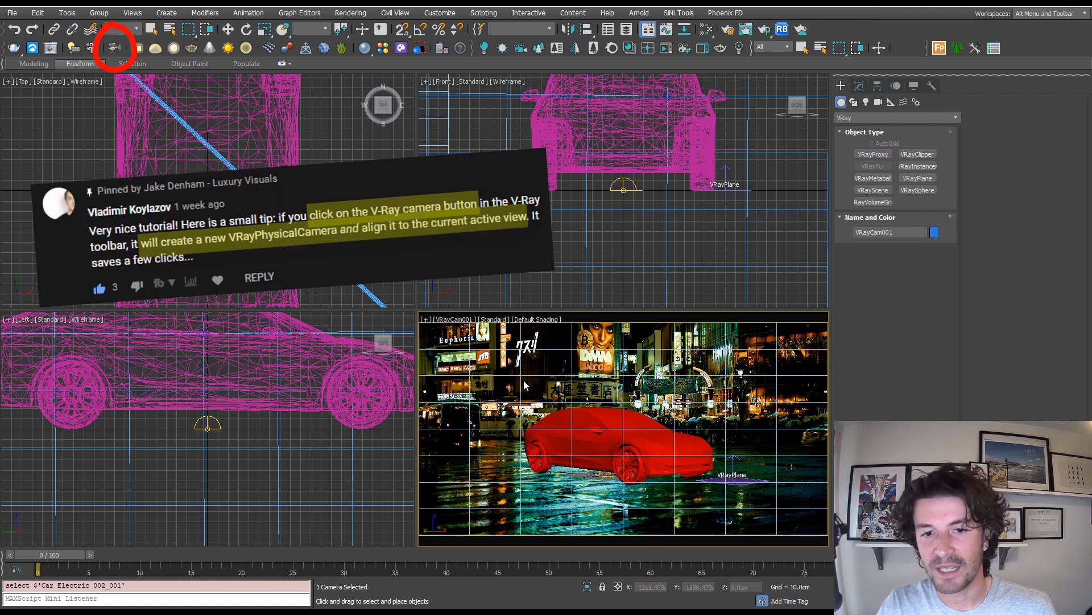
{"action": "left_click", "coordinate": [859, 85]}
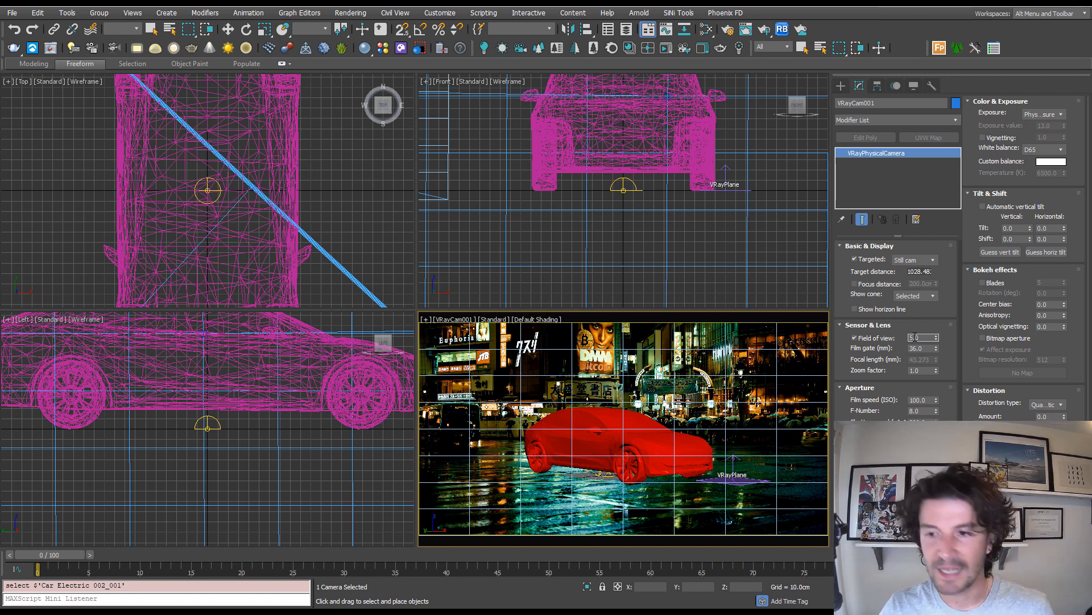
{"action": "type", "text": "6"}
{"action": "key", "text": "Return"}
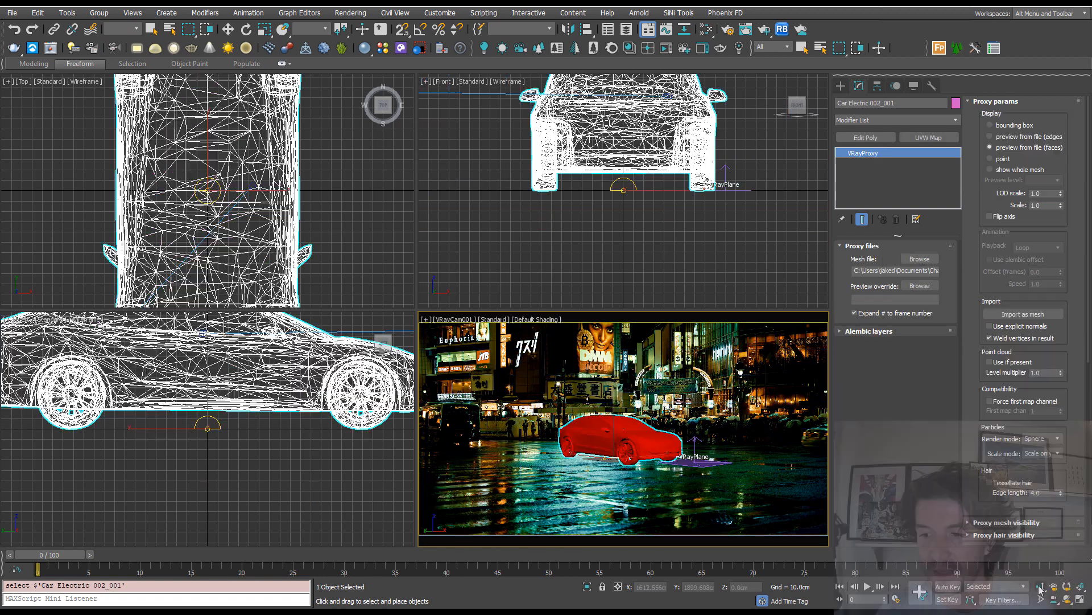
Dolly the V-Ray camera closer so the car appears larger in the street scene
{"action": "left_click", "coordinate": [1040, 586]}
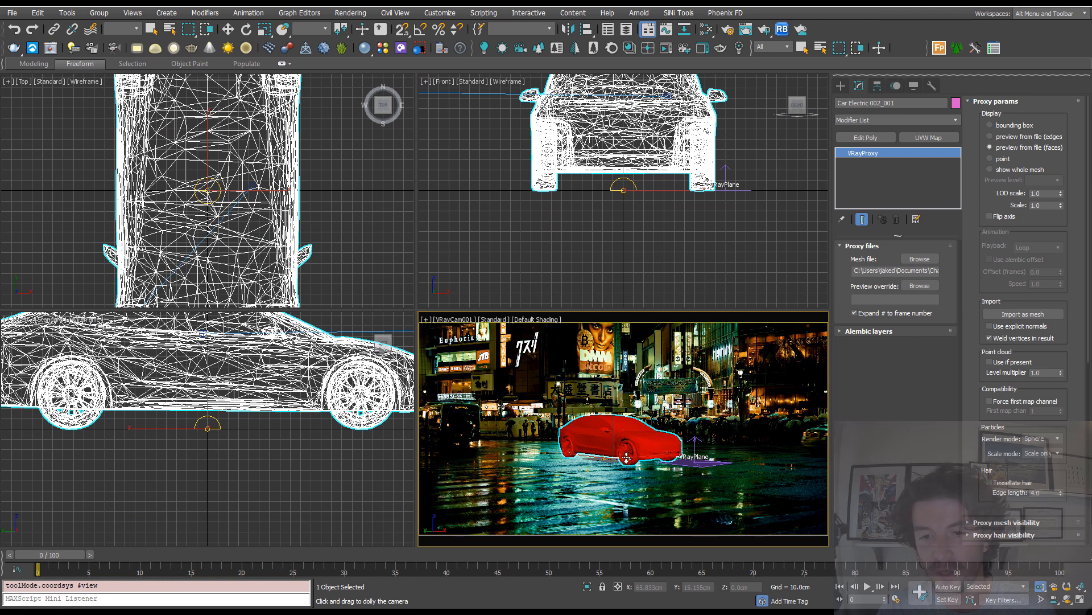
{"action": "left_click_drag", "start_coordinate": [626, 457], "coordinate": [617, 442]}
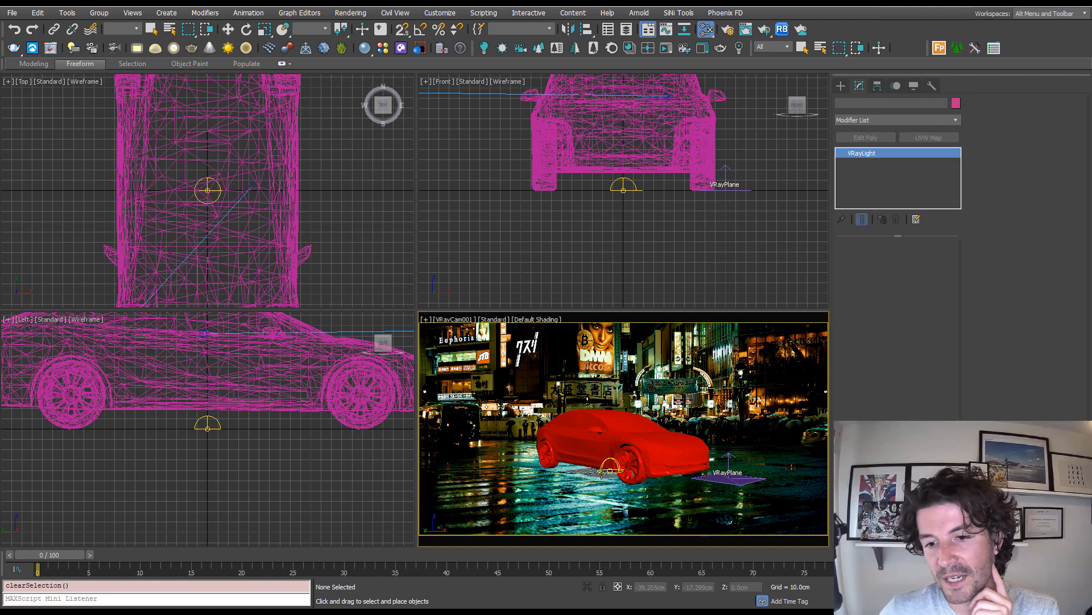
Load the dome light's Day 008 texture map into a sample slot of the Material Editor
{"action": "left_click", "coordinate": [602, 474]}
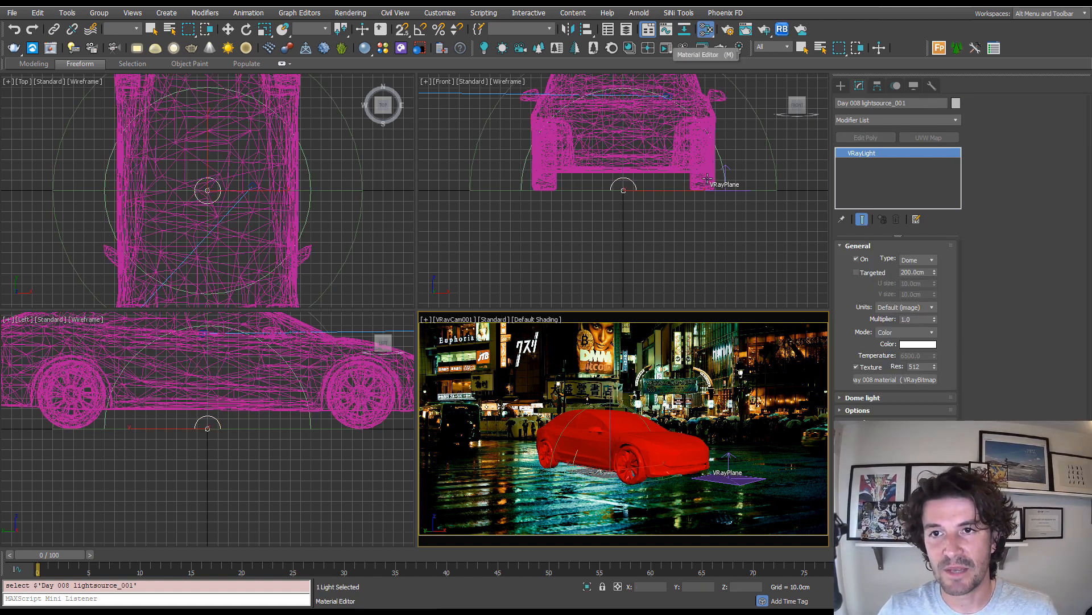
{"action": "right_click", "coordinate": [639, 396]}
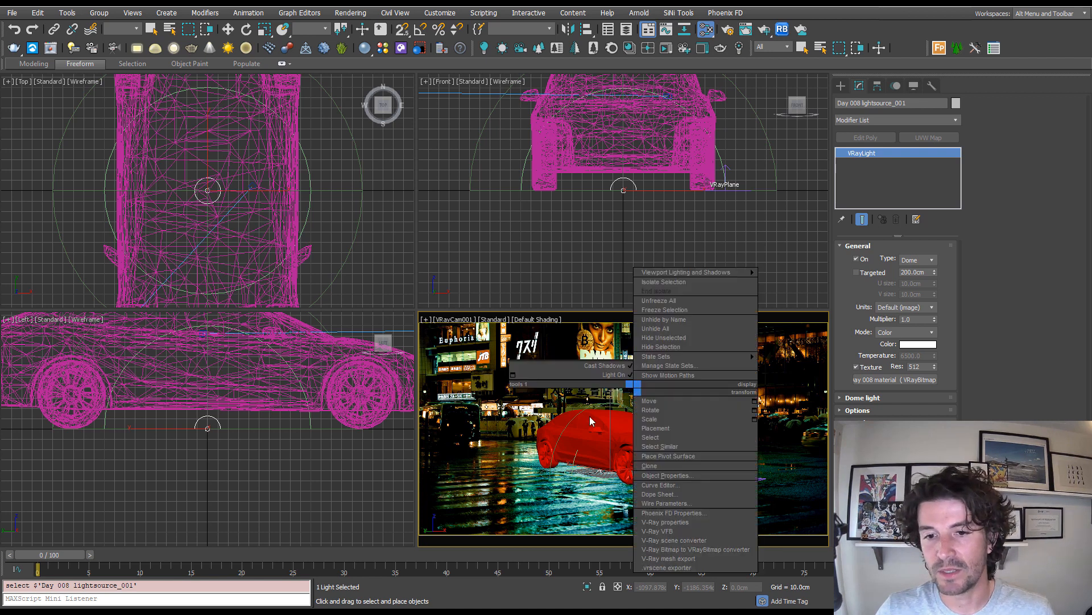
{"action": "key", "text": "m"}
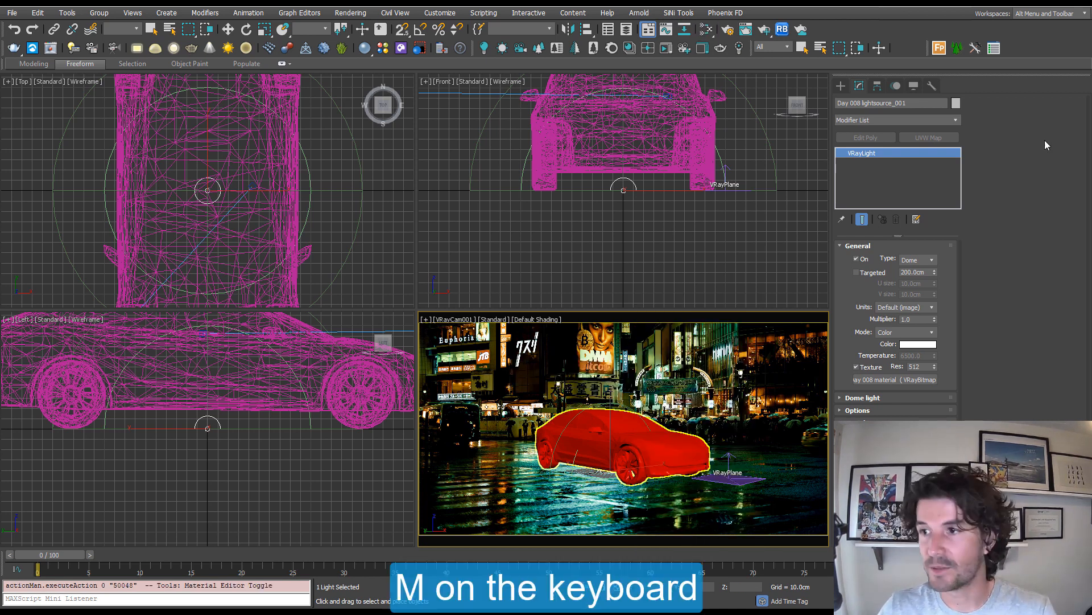
{"action": "key", "text": "m"}
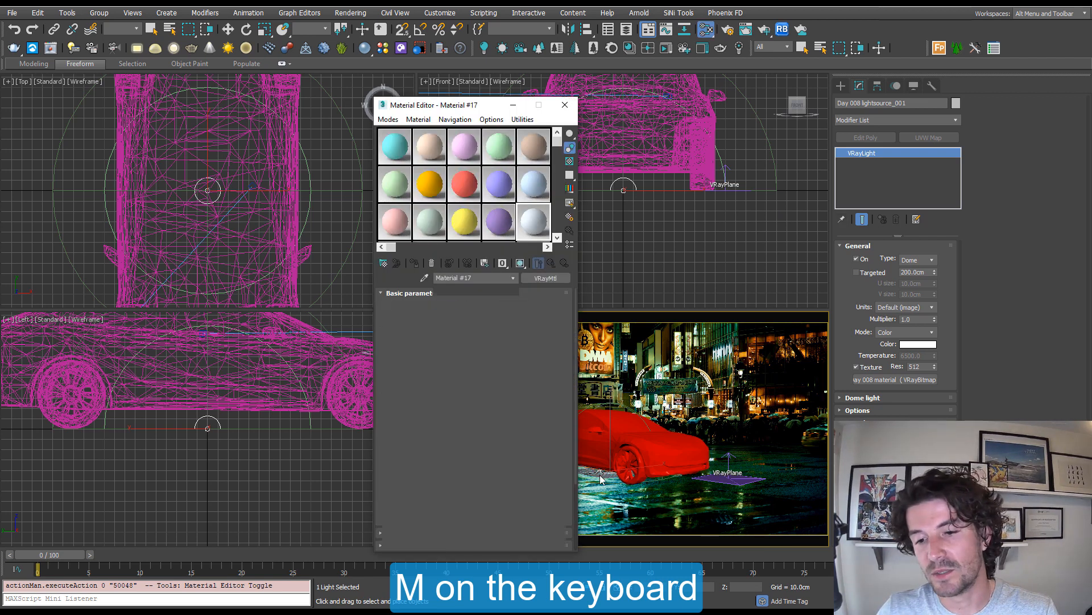
{"action": "left_click_drag", "start_coordinate": [885, 380], "coordinate": [535, 221]}
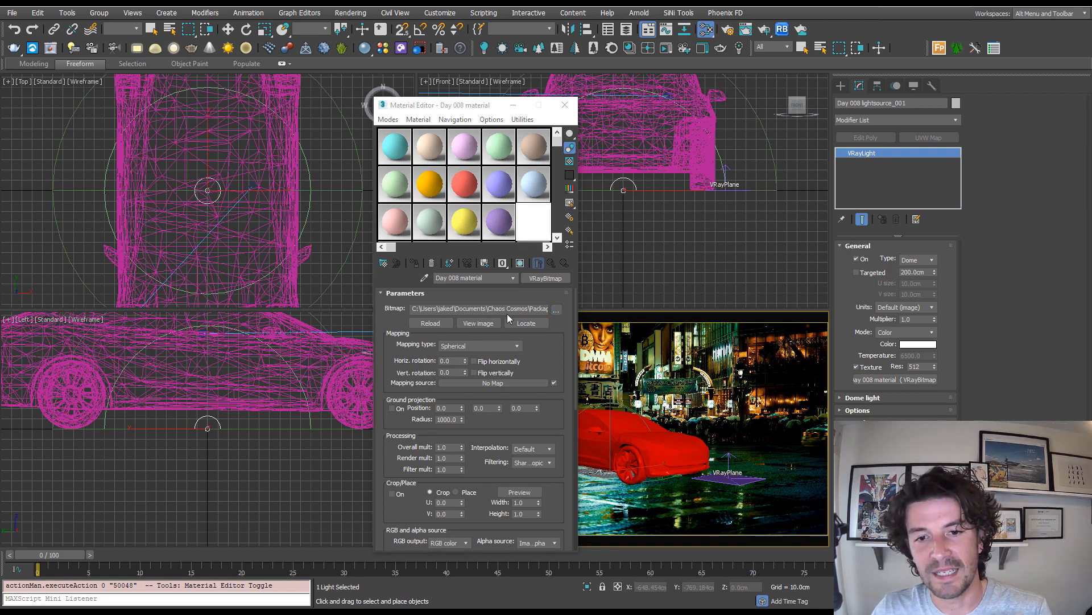
Replace the dome texture's bitmap with the night street photo from the Flying Tesla folder and flip it horizontally
{"action": "left_click", "coordinate": [556, 309]}
{"action": "left_click", "coordinate": [535, 151]}
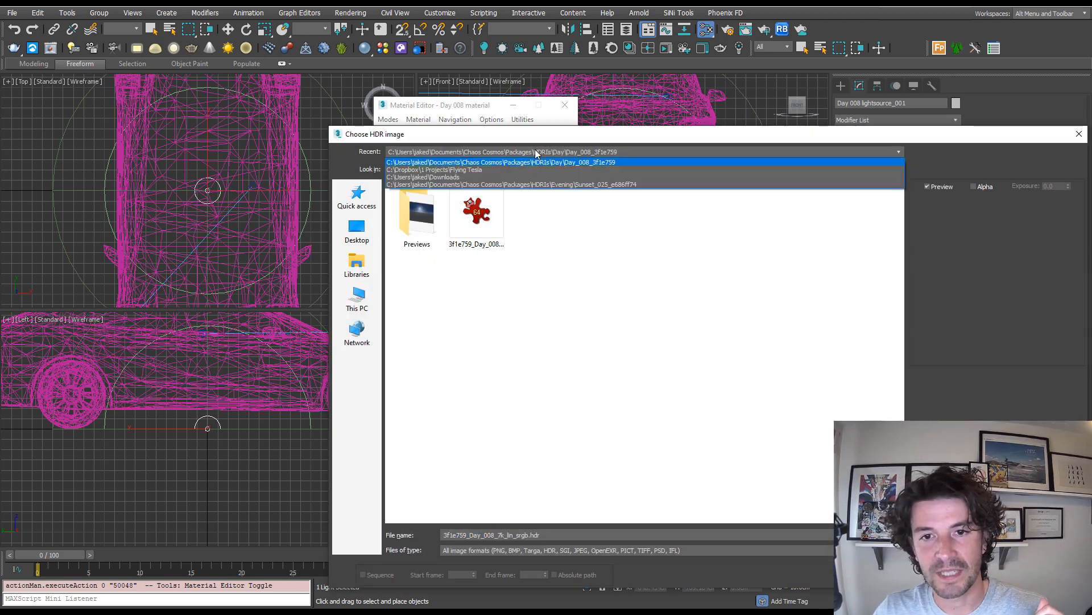
{"action": "left_click", "coordinate": [560, 166]}
{"action": "left_click", "coordinate": [560, 170]}
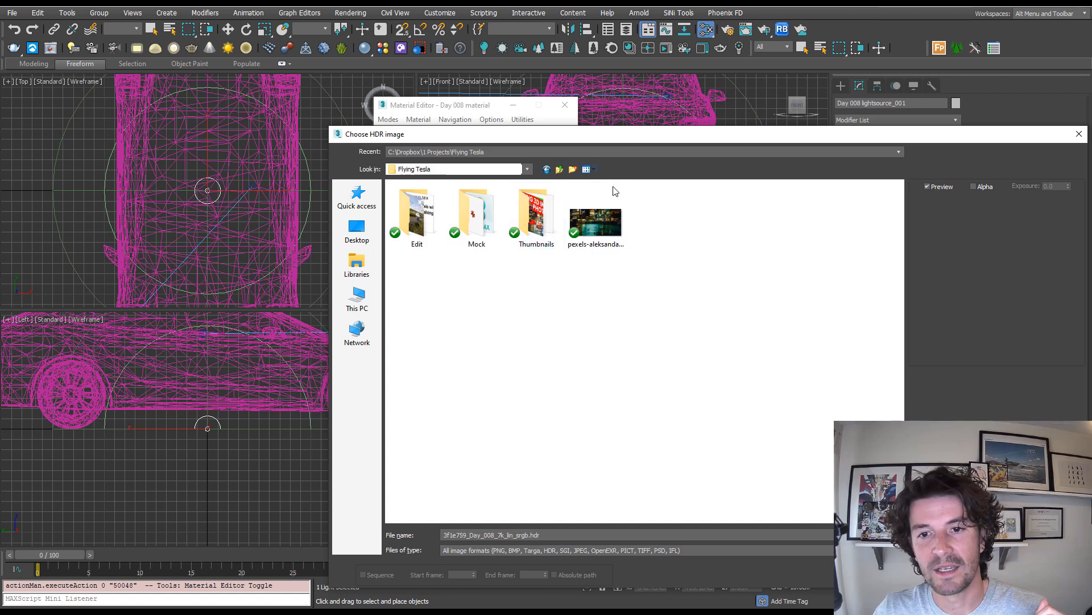
{"action": "double_click", "coordinate": [596, 222]}
{"action": "left_click", "coordinate": [481, 361]}
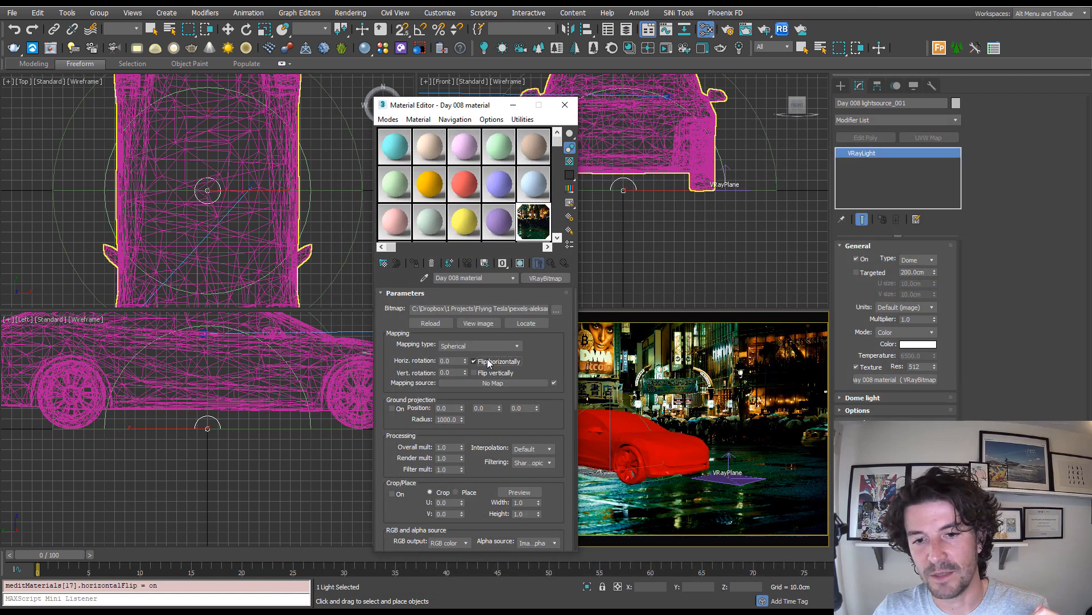
Make the dome light invisible and start an interactive render of the V-Ray camera view
{"action": "left_click", "coordinate": [857, 411]}
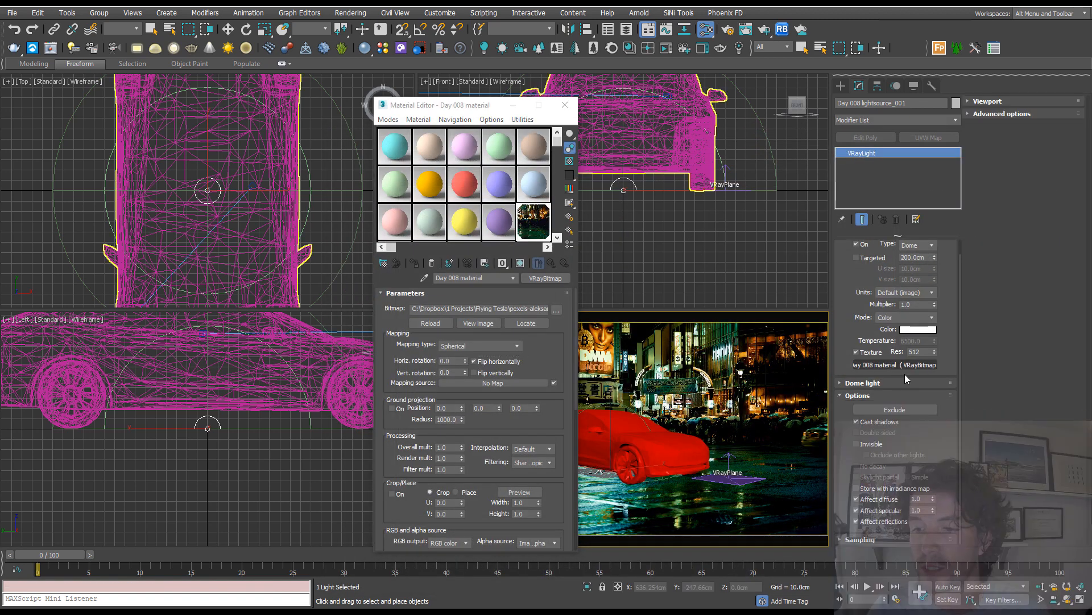
{"action": "left_click", "coordinate": [875, 447]}
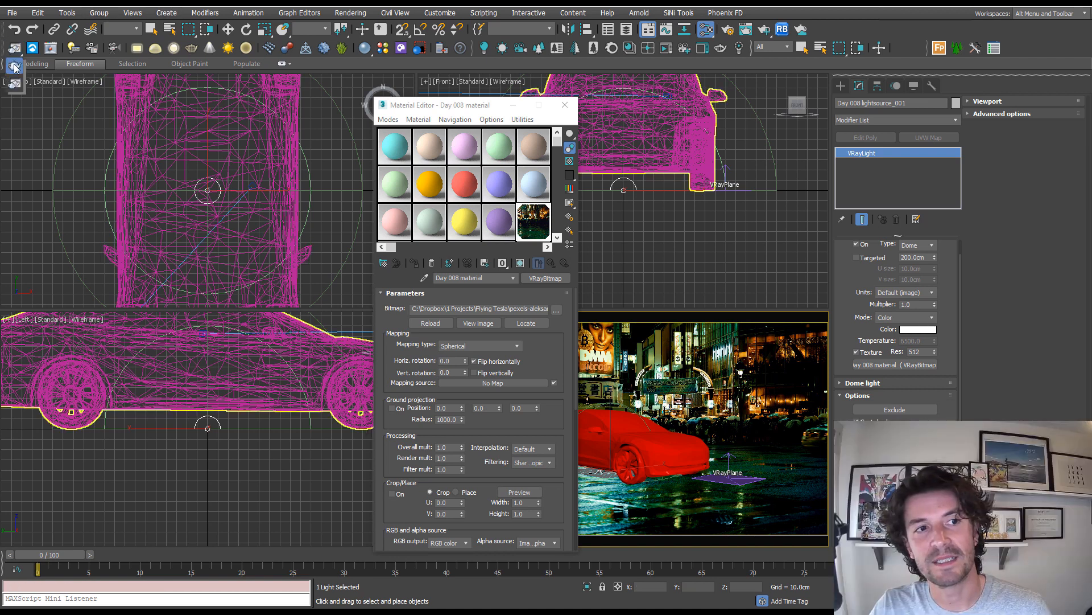
{"action": "key", "text": "shift+q"}
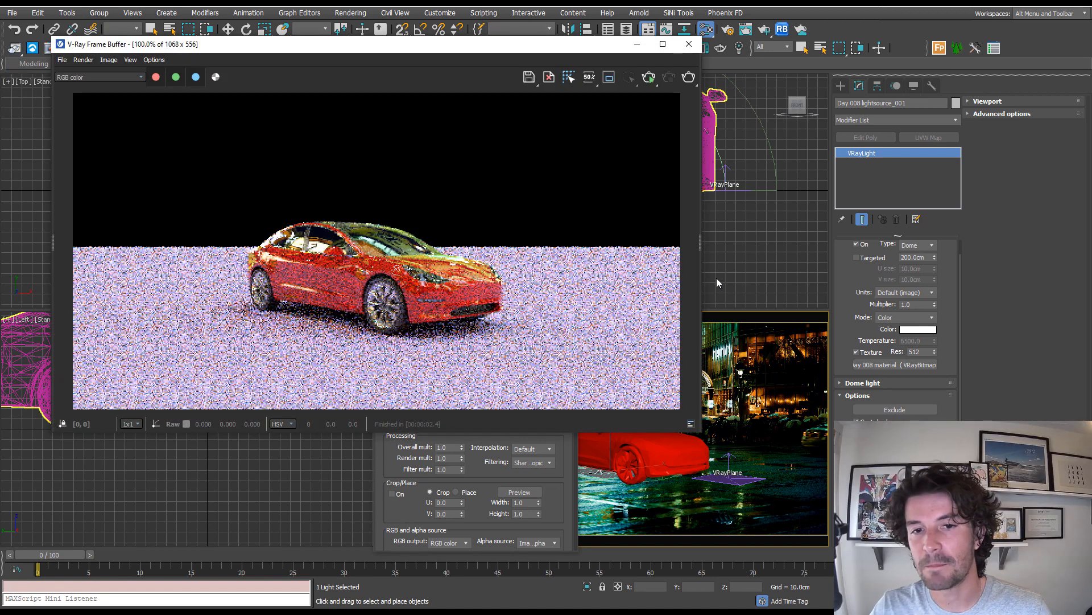
{"action": "key", "text": "shift+q"}
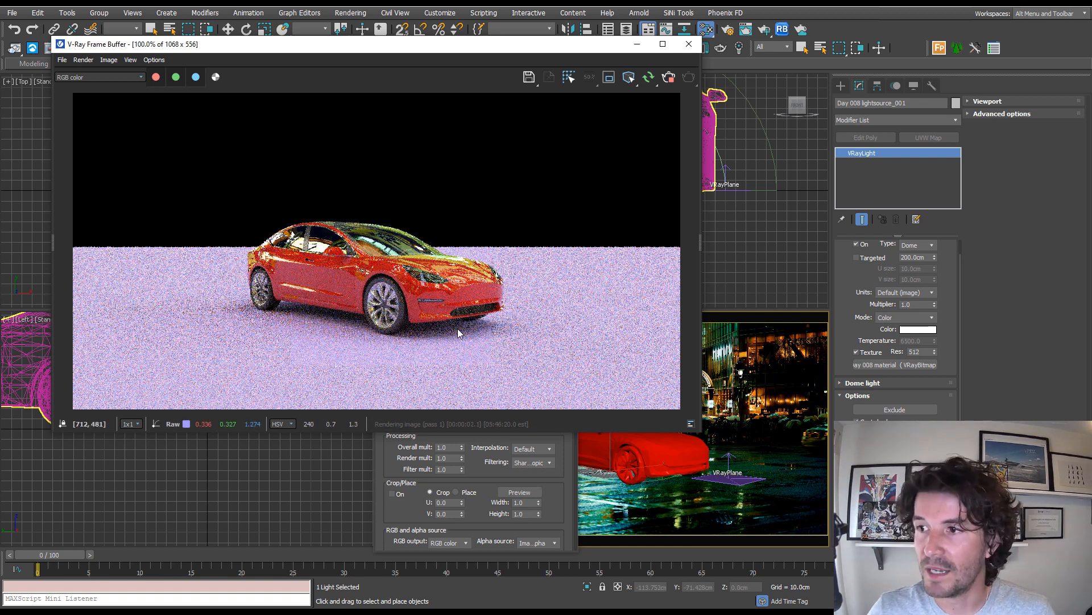
Add a Background layer in the V-Ray Frame Buffer and load the night street photo from the Flying Tesla folder into it
{"action": "left_click_drag", "start_coordinate": [699, 239], "coordinate": [550, 239]}
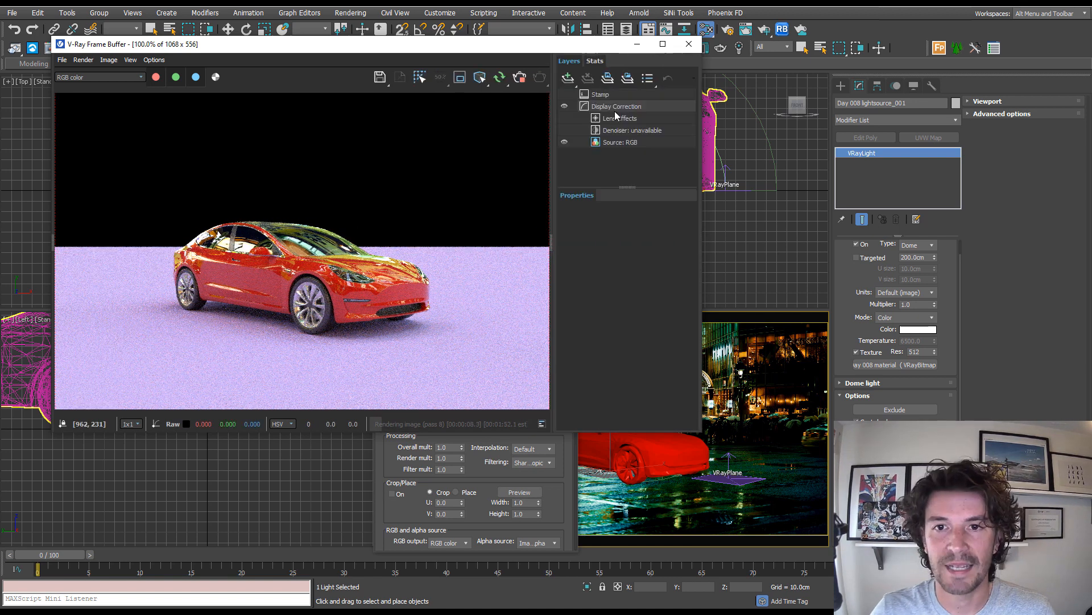
{"action": "left_click", "coordinate": [567, 78]}
{"action": "left_click", "coordinate": [587, 235]}
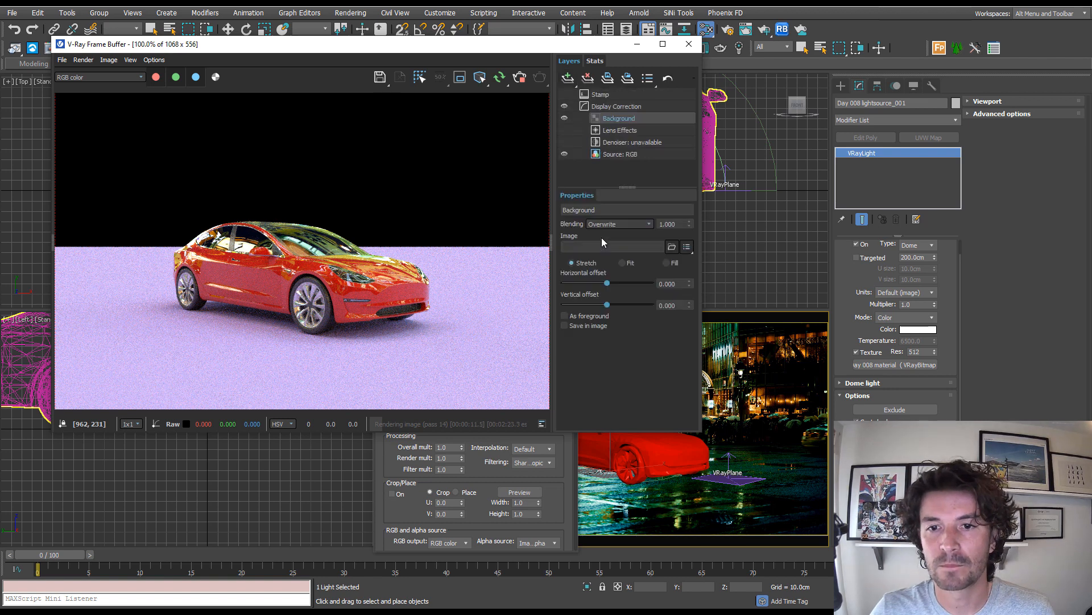
{"action": "left_click", "coordinate": [672, 247]}
{"action": "left_click", "coordinate": [333, 157]}
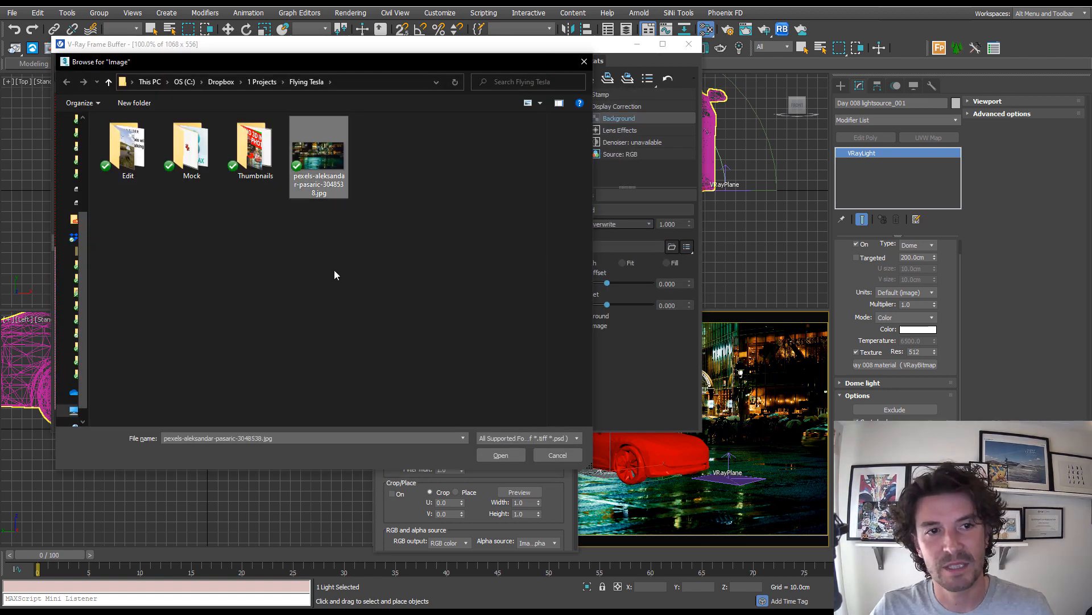
{"action": "double_click", "coordinate": [332, 157]}
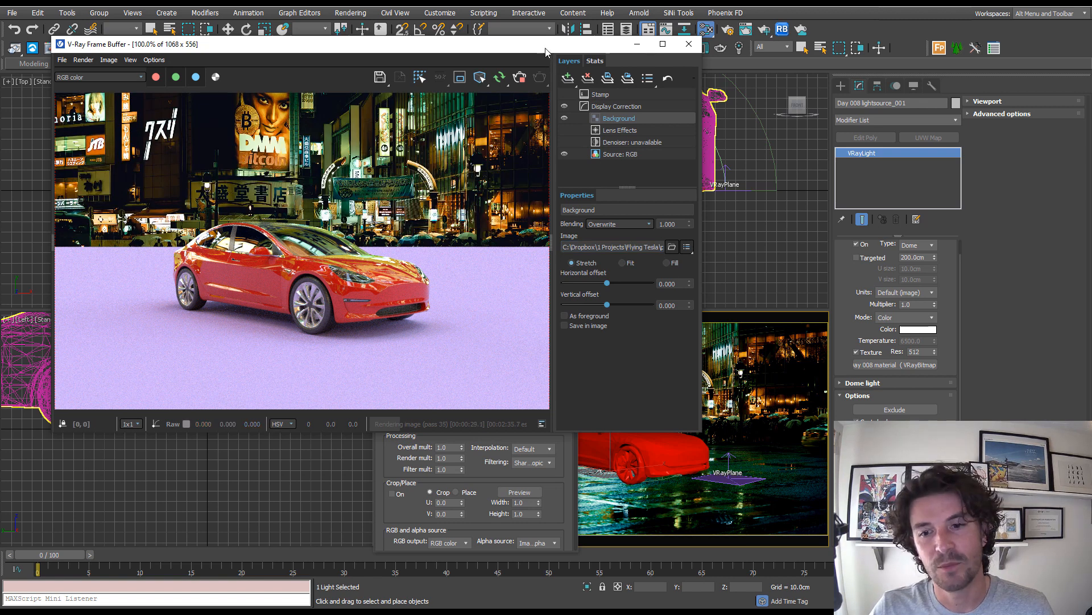
Turn the V-Ray ground plane into a shadow catcher so the street photo shows through beneath the car
{"action": "left_click_drag", "start_coordinate": [545, 52], "coordinate": [462, 125]}
{"action": "left_click", "coordinate": [737, 479]}
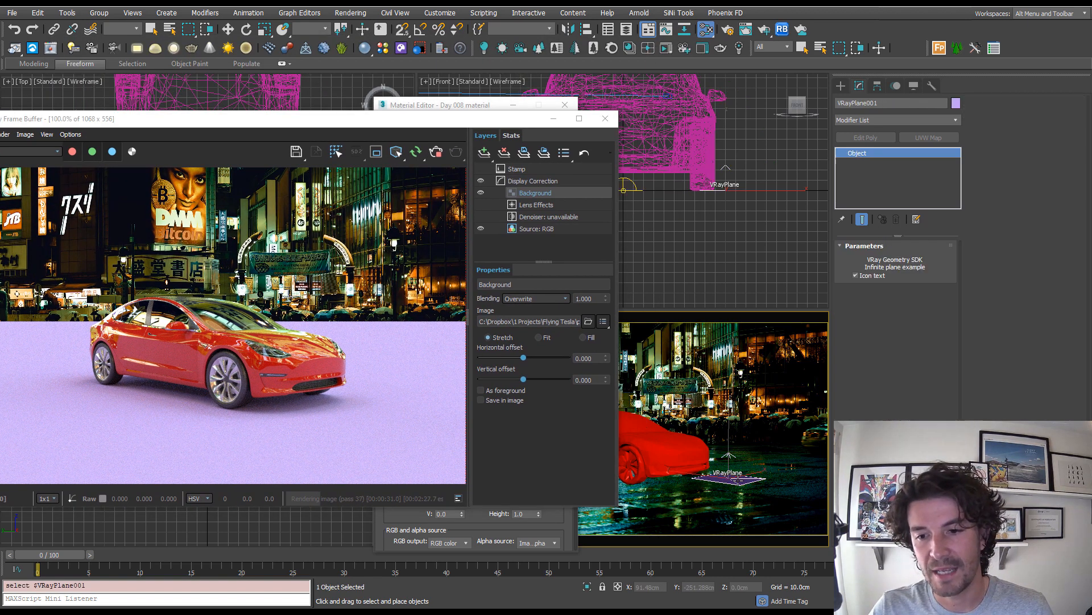
{"action": "left_click", "coordinate": [419, 50]}
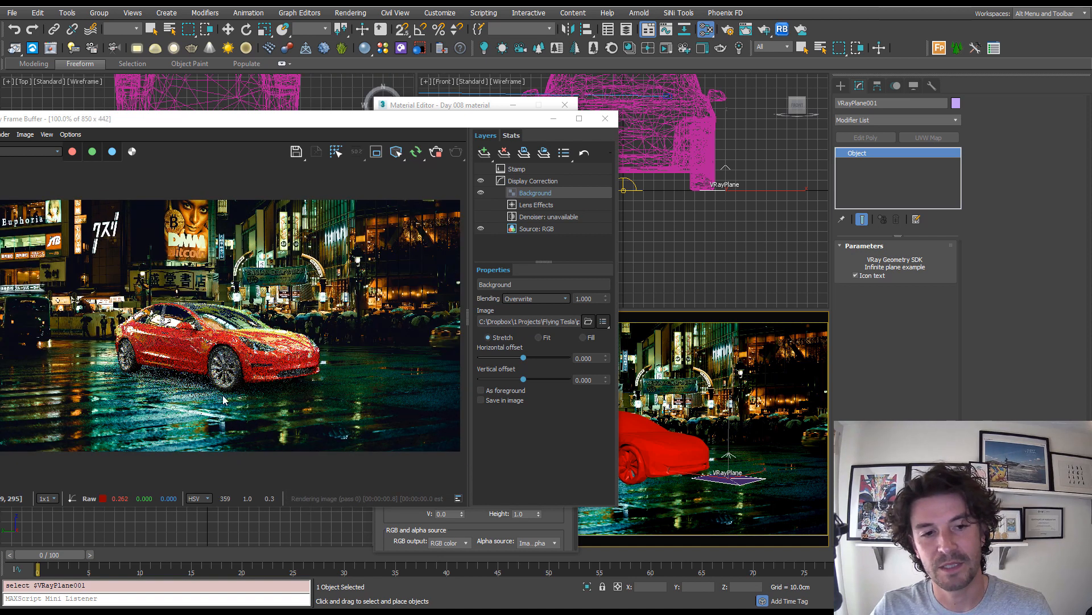
{"action": "left_click_drag", "start_coordinate": [340, 125], "coordinate": [448, 91]}
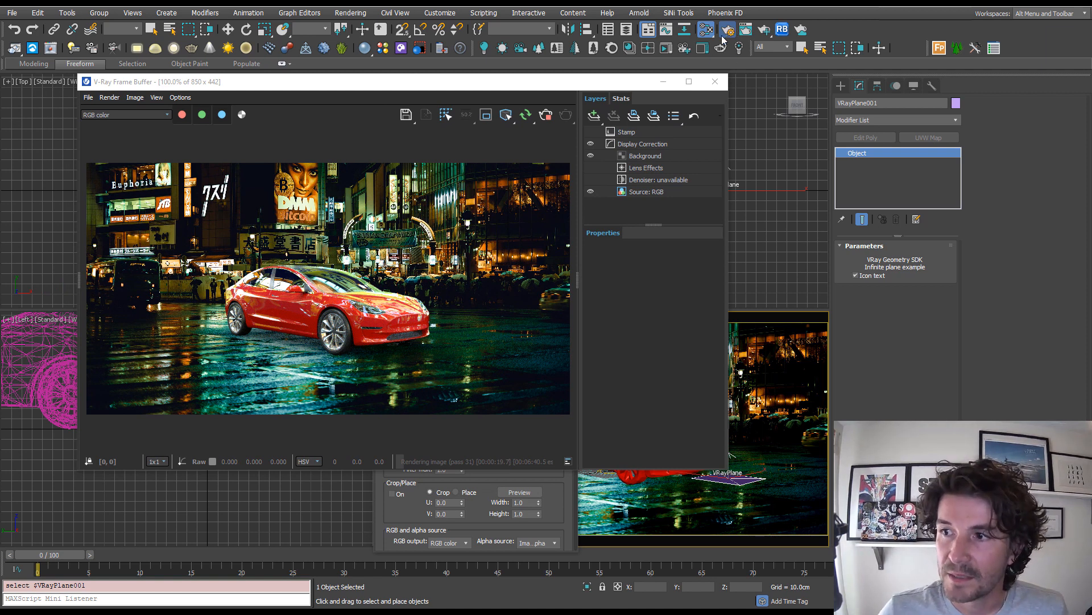
Turn off auto exposure in the V-Ray camera section of the render settings
{"action": "left_click", "coordinate": [722, 36]}
{"action": "left_click_drag", "start_coordinate": [279, 70], "coordinate": [574, 59]}
{"action": "left_click", "coordinate": [555, 152]}
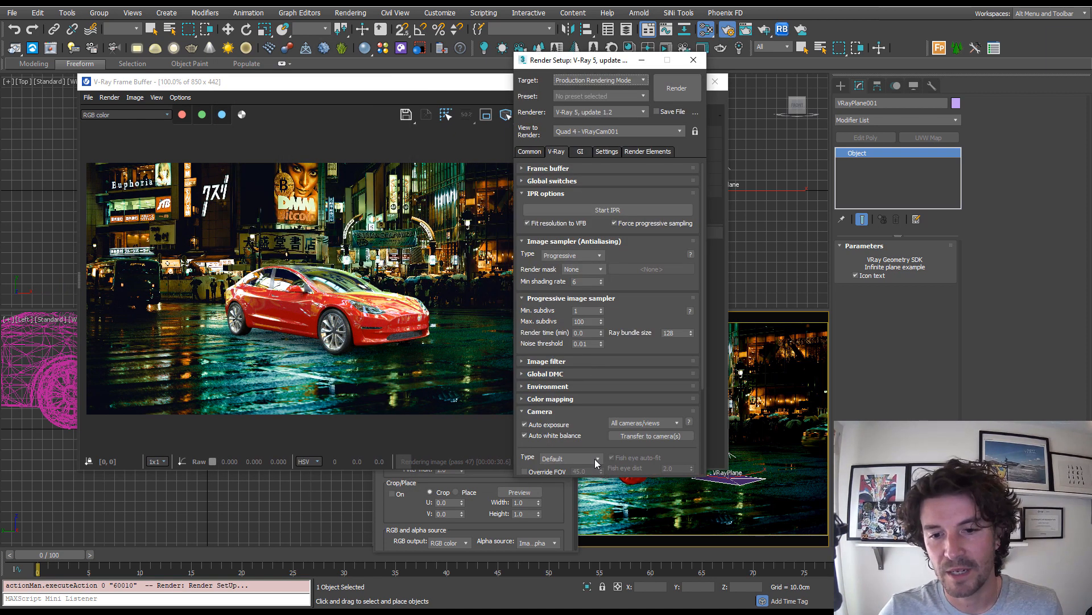
{"action": "left_click", "coordinate": [550, 427]}
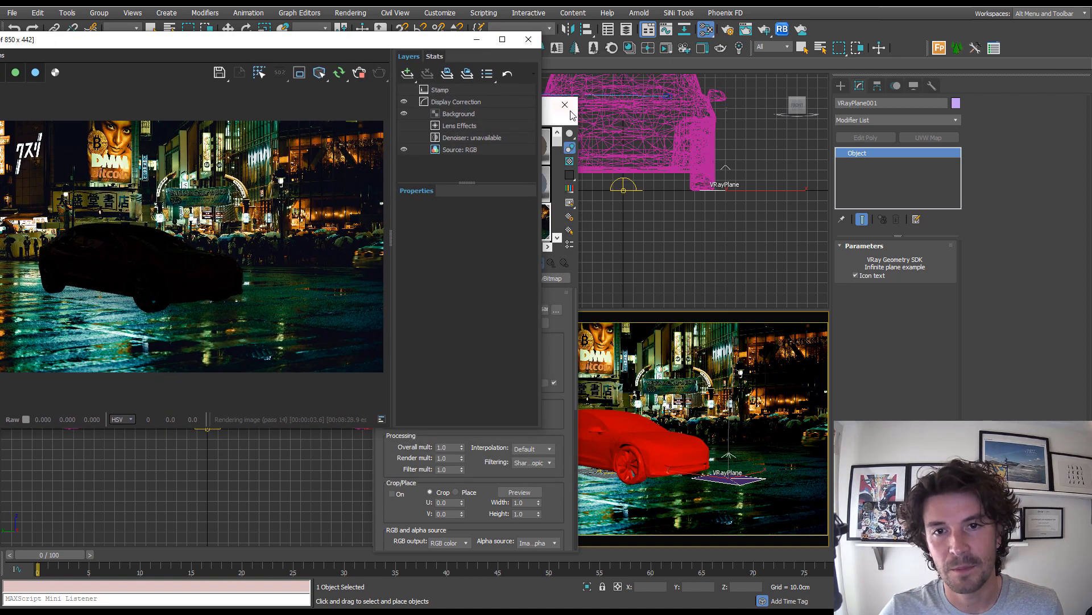
Select the V-Ray camera and set its film speed to ISO 1000 and its f-number to 2
{"action": "left_click", "coordinate": [565, 105]}
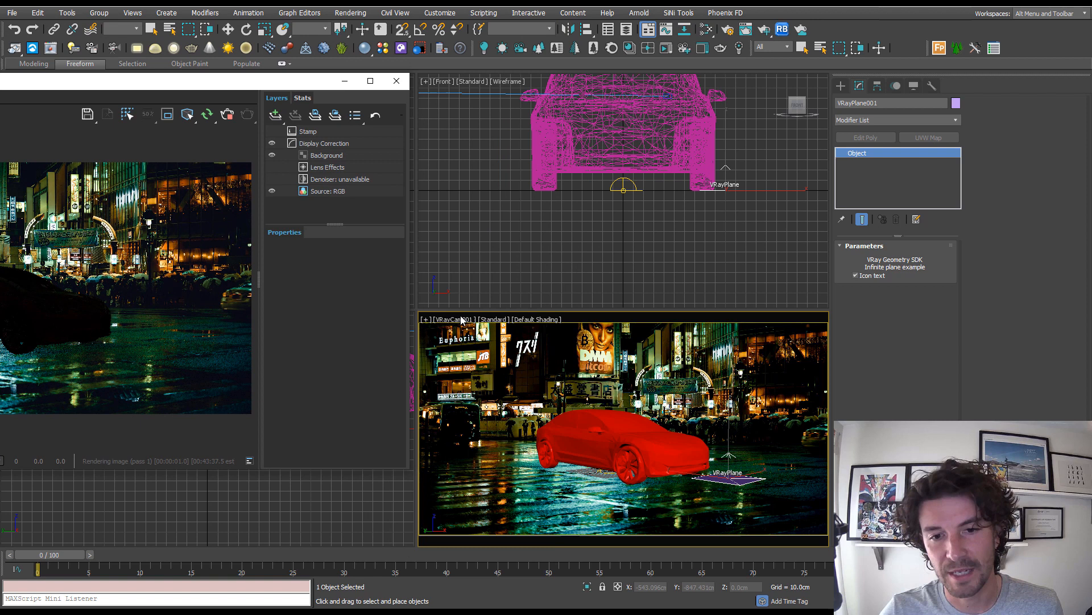
{"action": "left_click", "coordinate": [460, 320]}
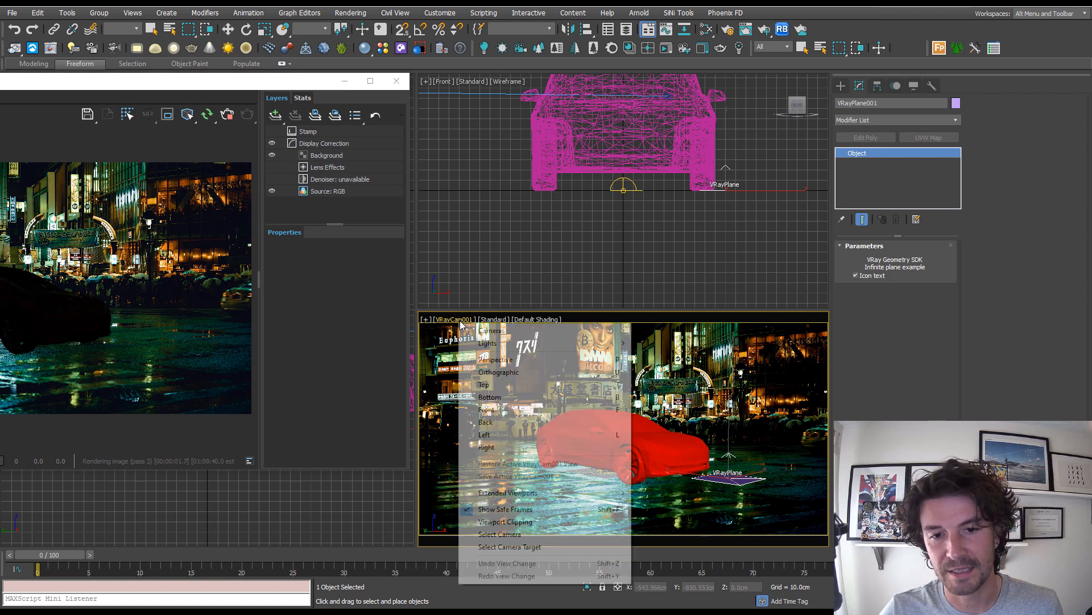
{"action": "left_click", "coordinate": [499, 534]}
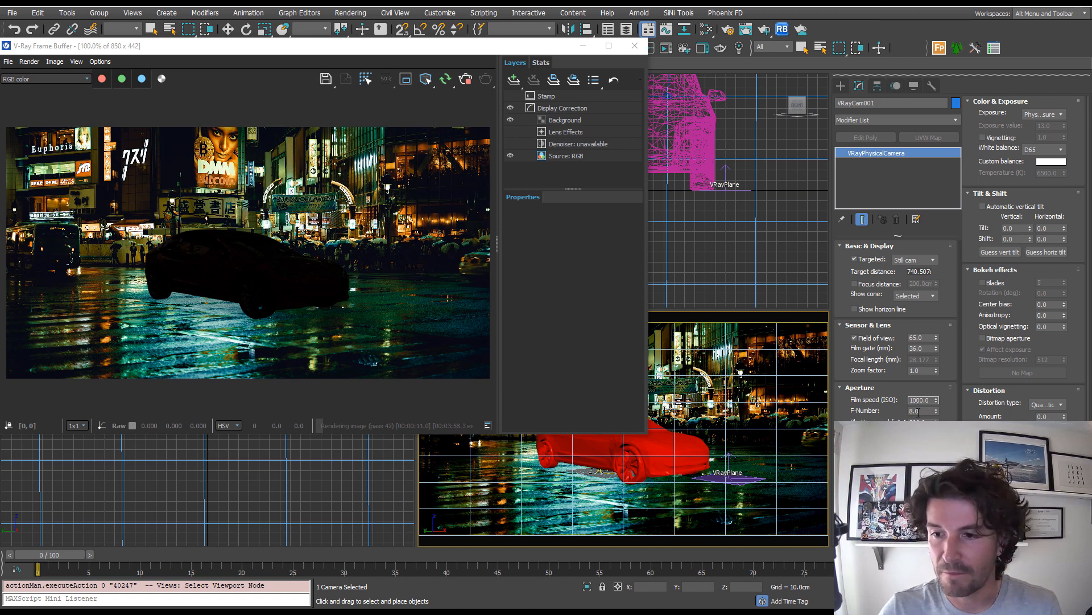
{"action": "key", "text": "Tab"}
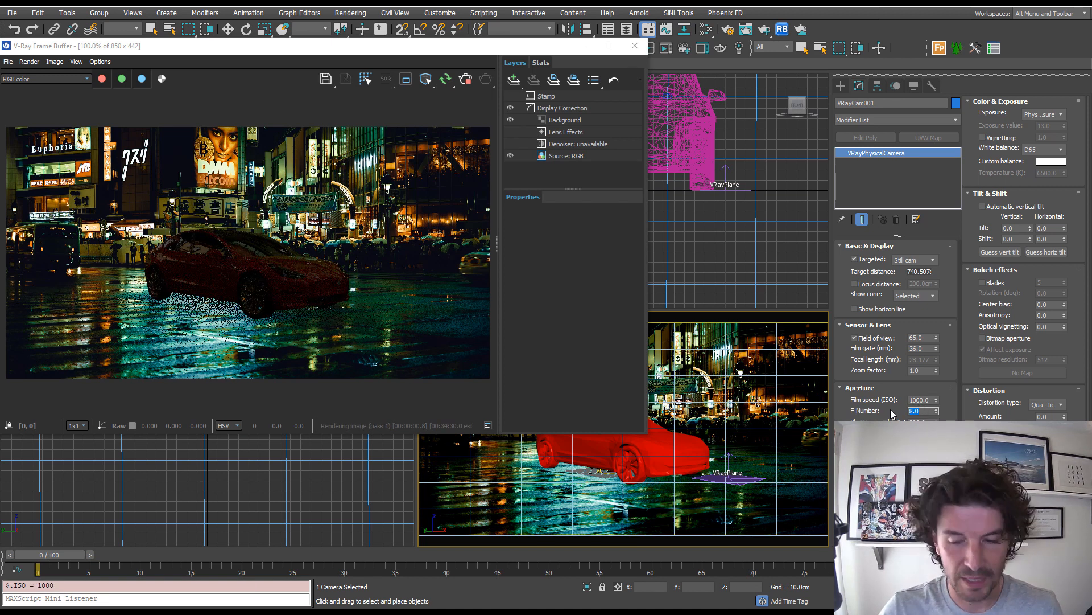
{"action": "type", "text": "2"}
{"action": "key", "text": "Return"}
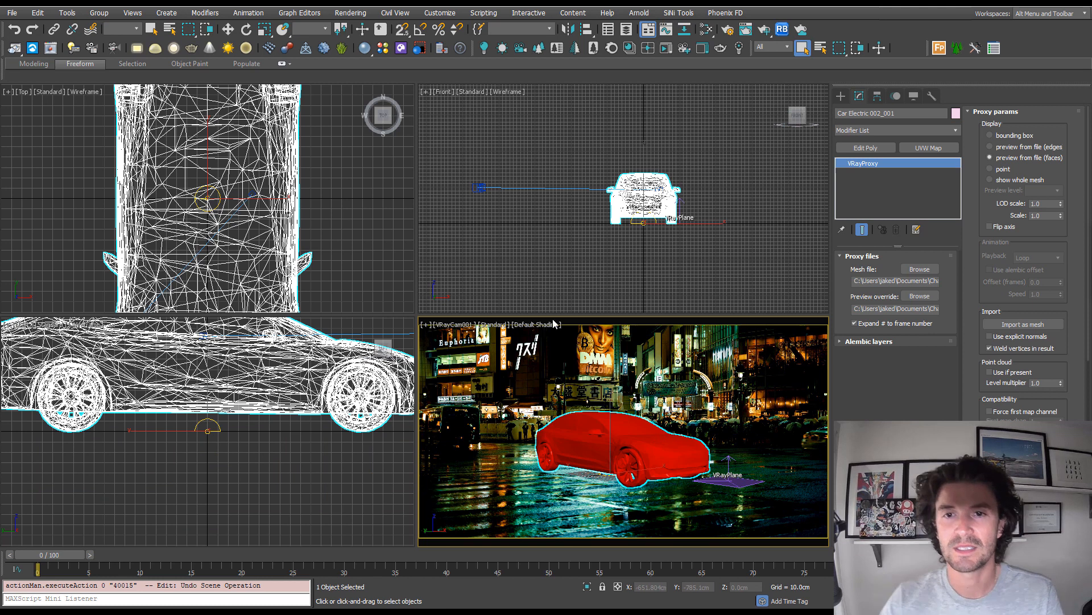
Show the car proxy as a whole mesh and collapse it with an Edit Poly modifier into an editable poly
{"action": "left_click", "coordinate": [1011, 180]}
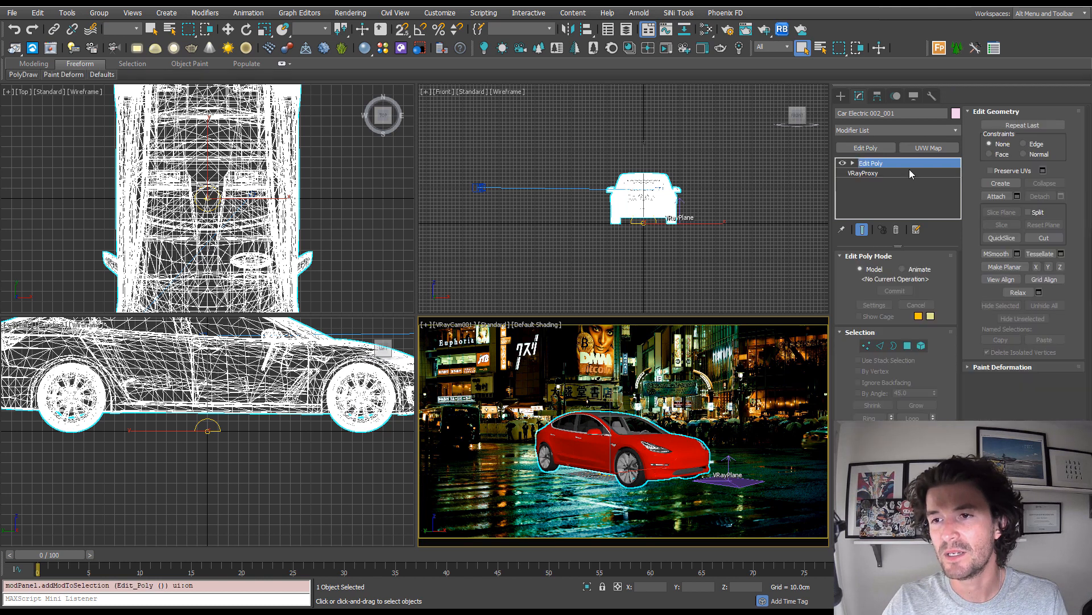
{"action": "right_click", "coordinate": [909, 162]}
{"action": "left_click", "coordinate": [933, 278]}
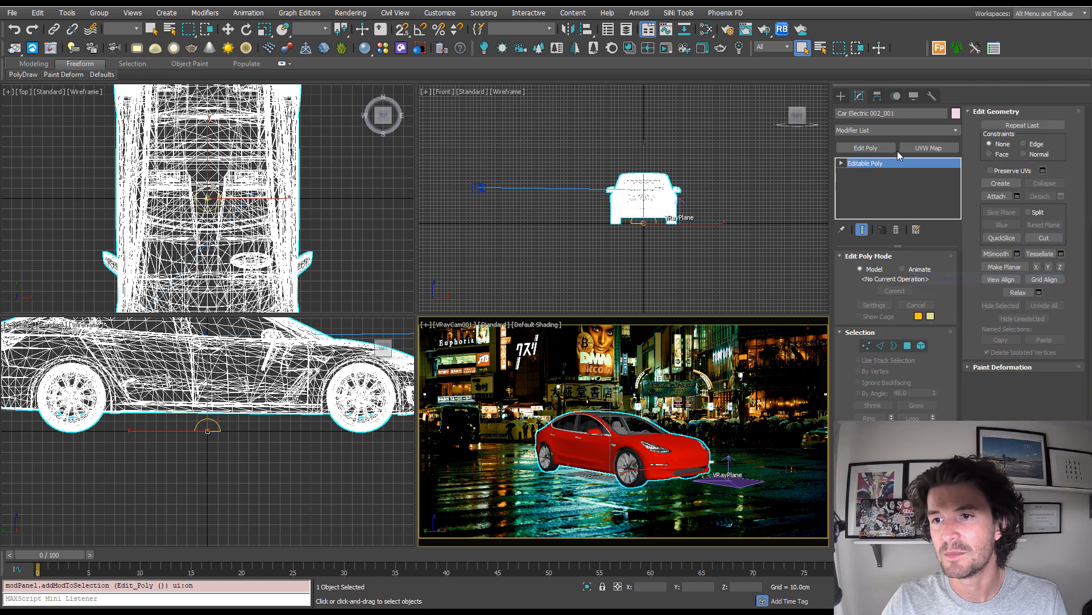
Add a TurboSmooth modifier with 1 iteration to the car and collapse it into the editable poly
{"action": "left_click", "coordinate": [946, 130]}
{"action": "left_click_drag", "start_coordinate": [958, 187], "coordinate": [944, 408]}
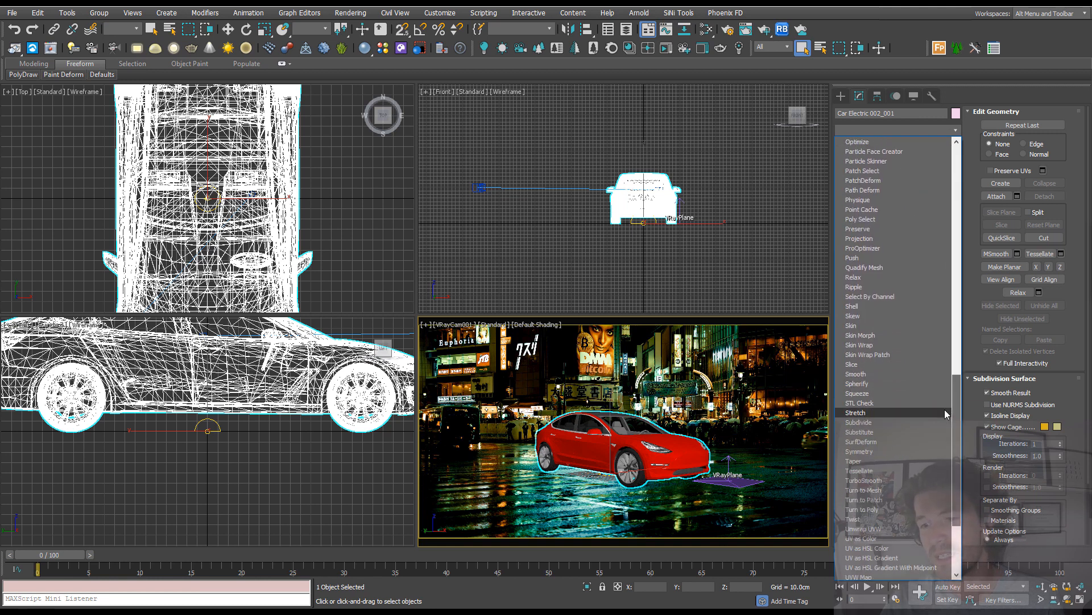
{"action": "left_click", "coordinate": [864, 480]}
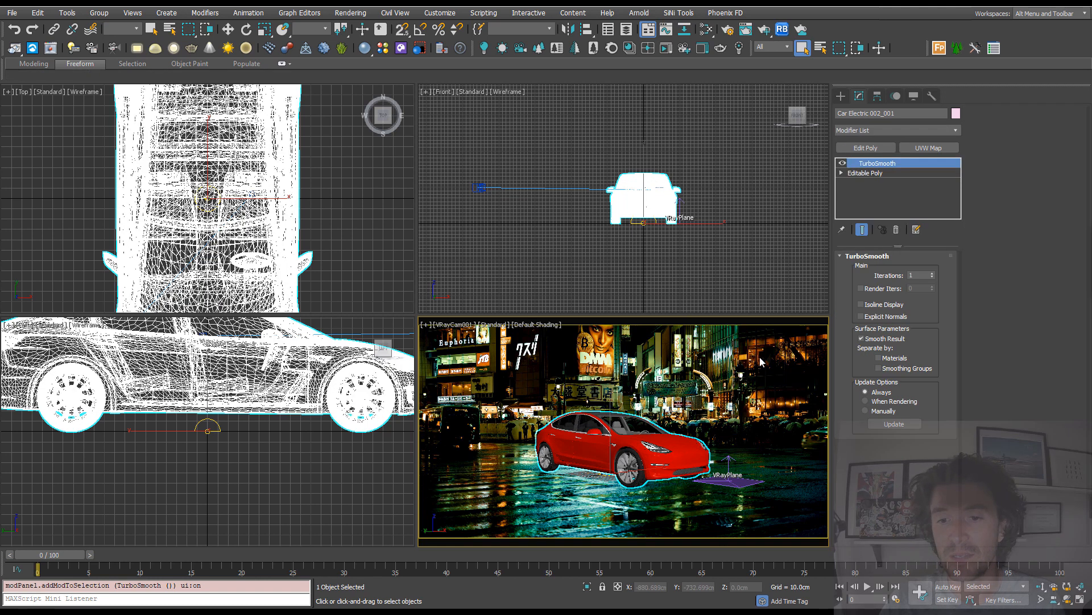
{"action": "right_click", "coordinate": [881, 163]}
{"action": "left_click", "coordinate": [920, 247]}
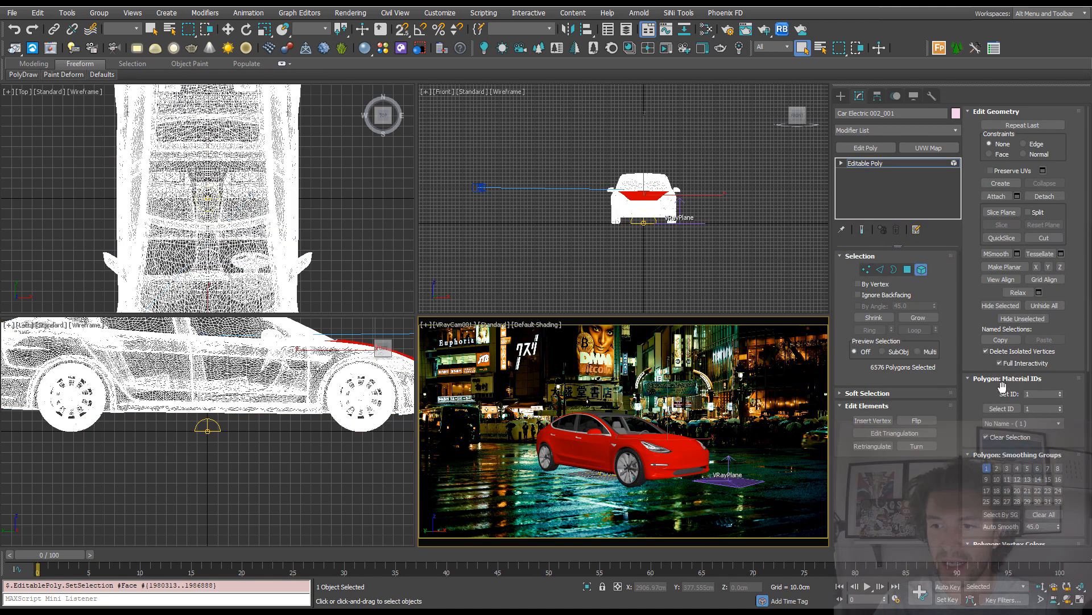
Load the car's Multi/Sub-Object material into a Material Editor slot and review its list of sub-materials
{"action": "left_click", "coordinate": [656, 445]}
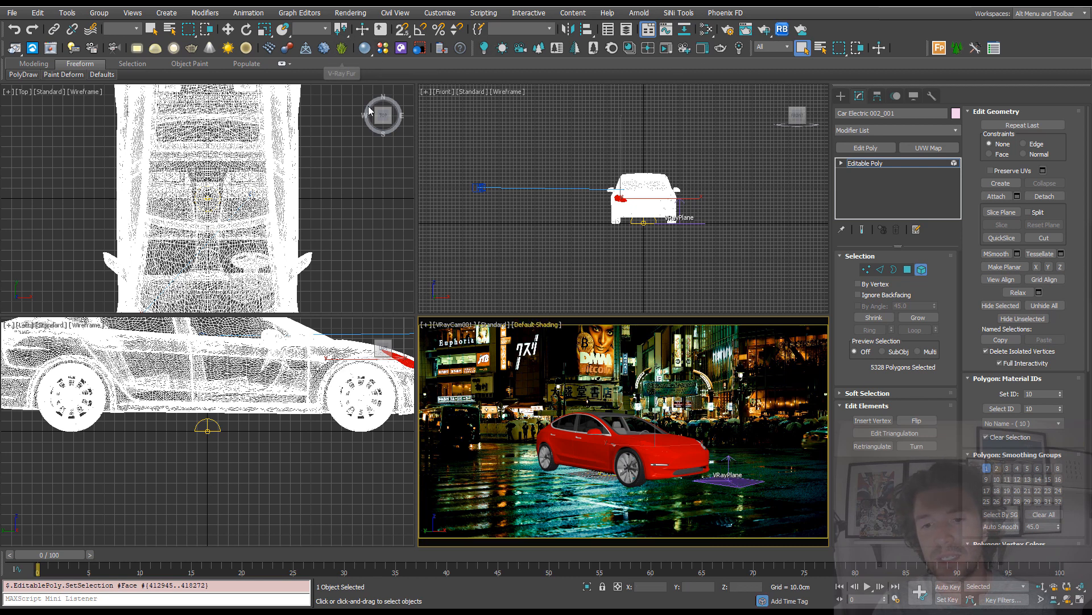
{"action": "key", "text": "m"}
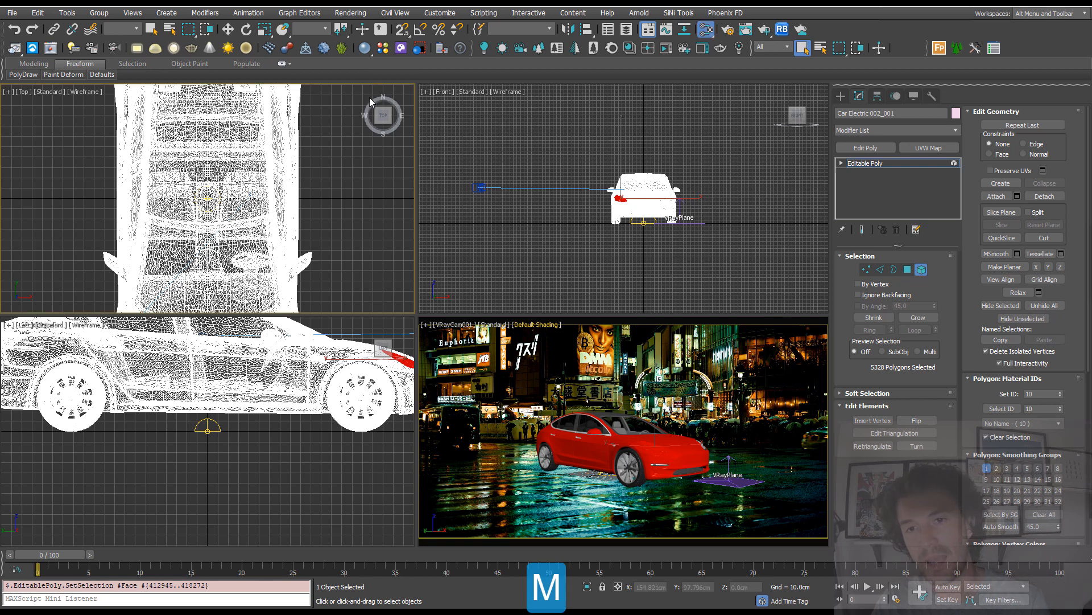
{"action": "left_click", "coordinate": [681, 441]}
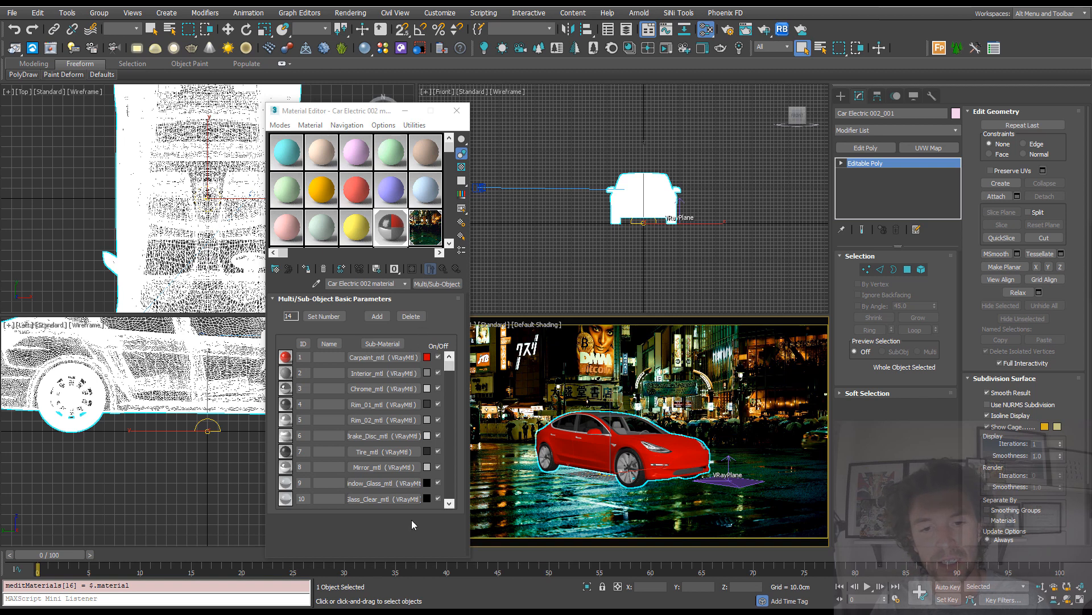
{"action": "left_click_drag", "start_coordinate": [449, 368], "coordinate": [439, 514]}
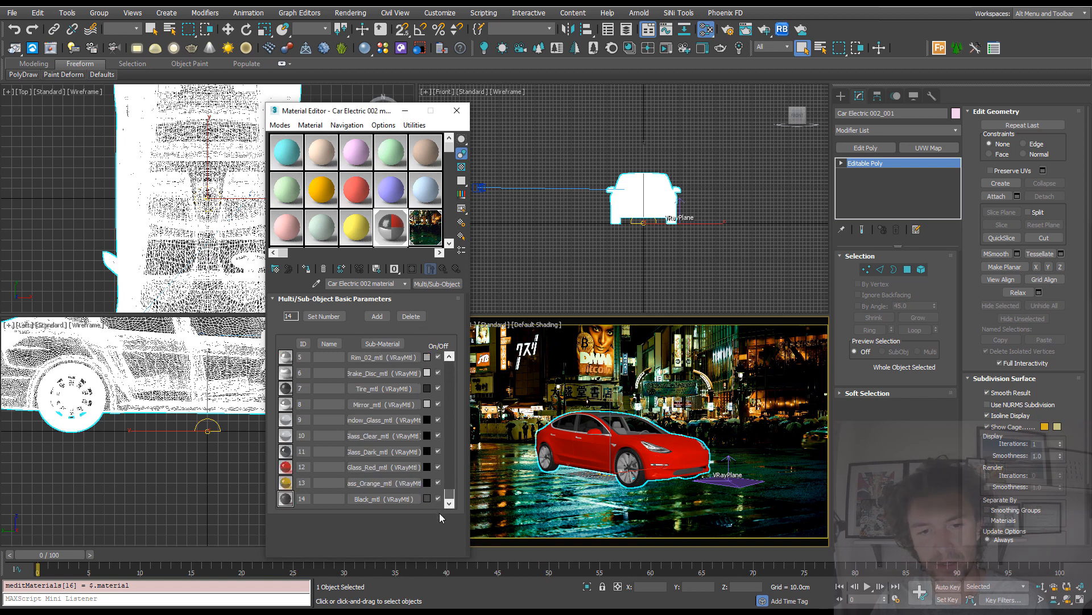
Select the headlight's glass cover element and hide it to expose the lamp parts inside
{"action": "key", "text": "5"}
{"action": "left_click", "coordinate": [654, 448]}
{"action": "key", "text": "p"}
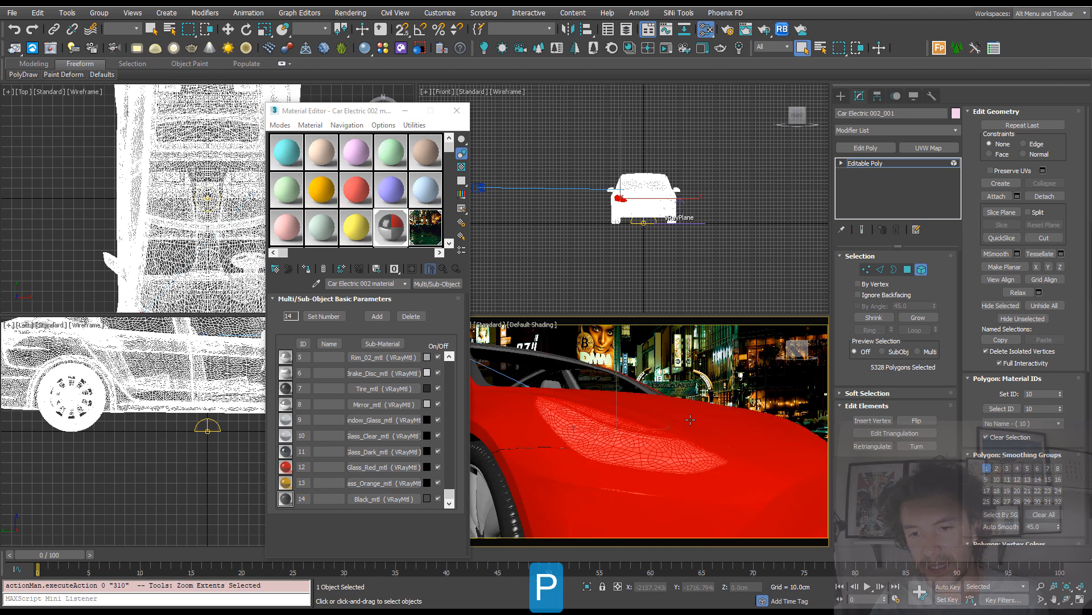
{"action": "key", "text": "z"}
{"action": "key", "text": "z"}
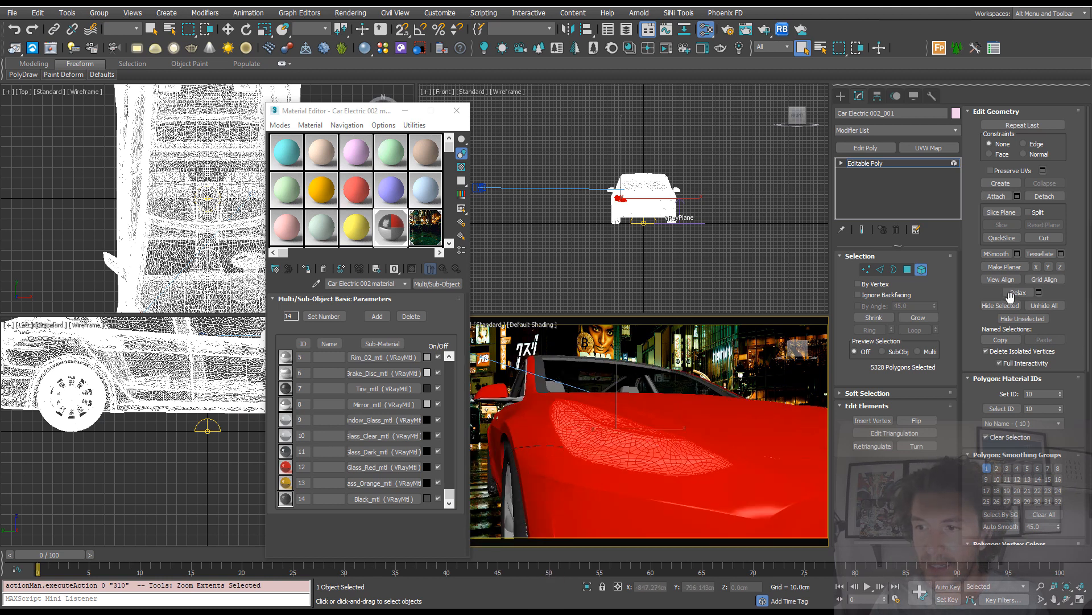
{"action": "left_click", "coordinate": [1008, 307]}
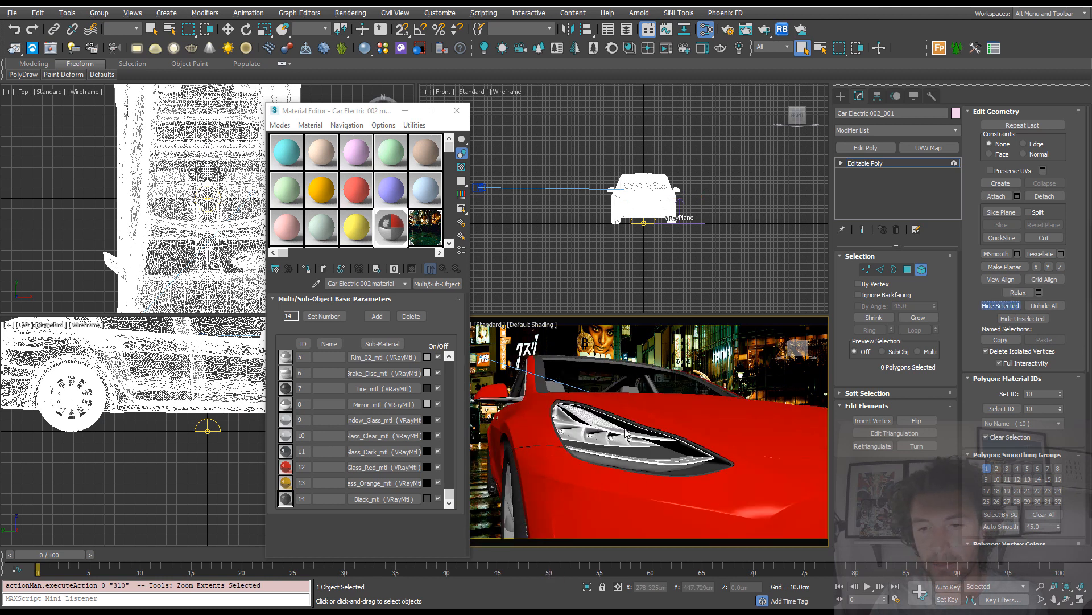
Select the bulb and light strip elements in the headlight and the front bumper light and assign them material ID 15
{"action": "scroll", "coordinate": [569, 428], "scroll_direction": "up", "scroll_amount": 4}
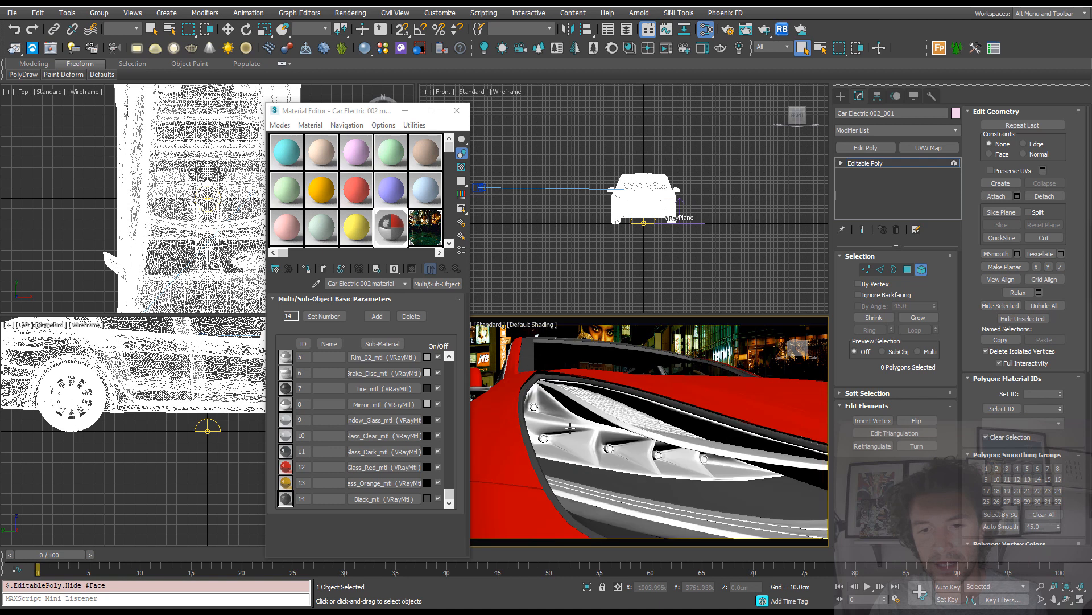
{"action": "left_click", "coordinate": [535, 406]}
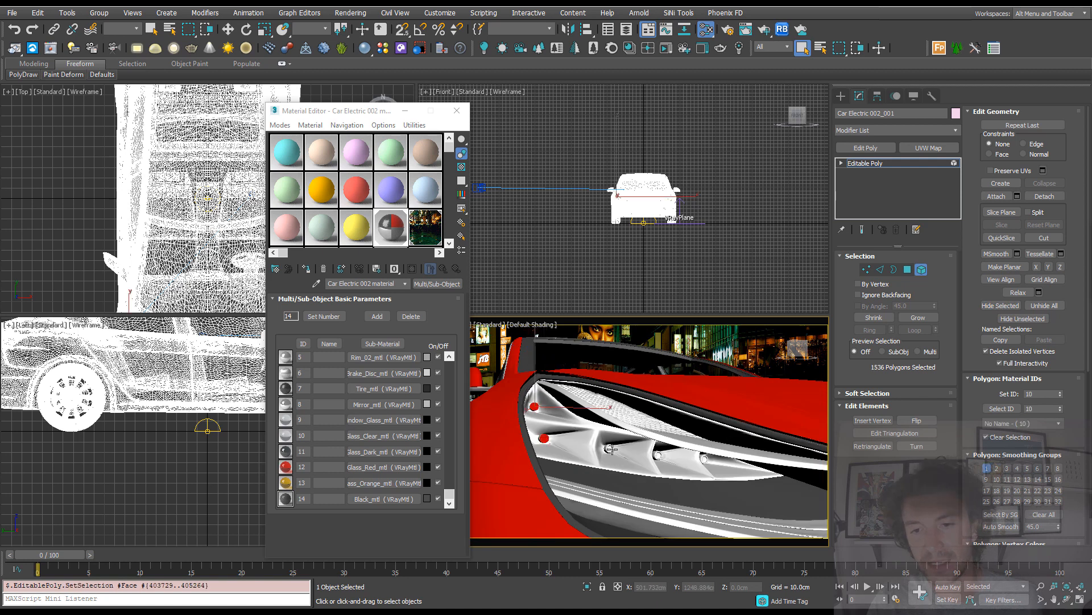
{"action": "left_click", "coordinate": [661, 455], "text": "ctrl"}
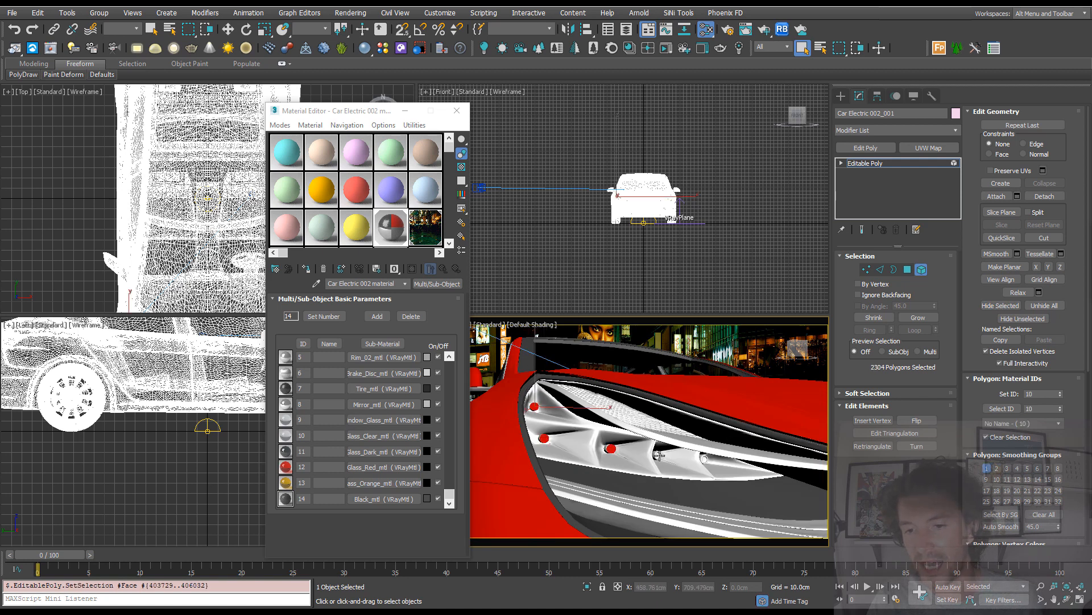
{"action": "left_click", "coordinate": [606, 426], "text": "ctrl"}
{"action": "middle_click_drag", "start_coordinate": [606, 426], "coordinate": [656, 442]}
{"action": "scroll", "coordinate": [689, 449], "scroll_direction": "down", "scroll_amount": 2}
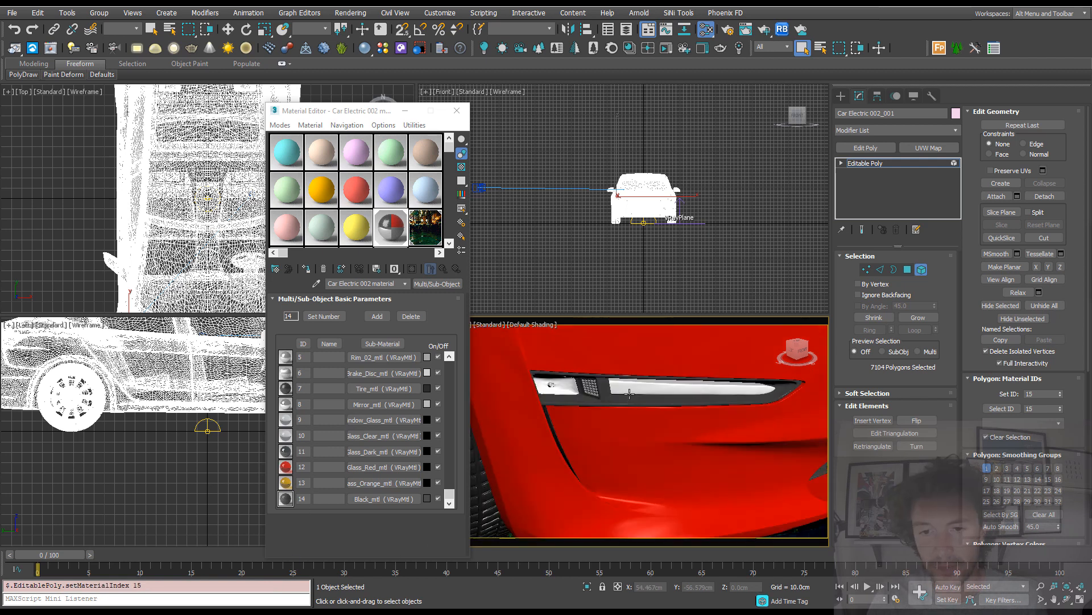
{"action": "left_click", "coordinate": [602, 388]}
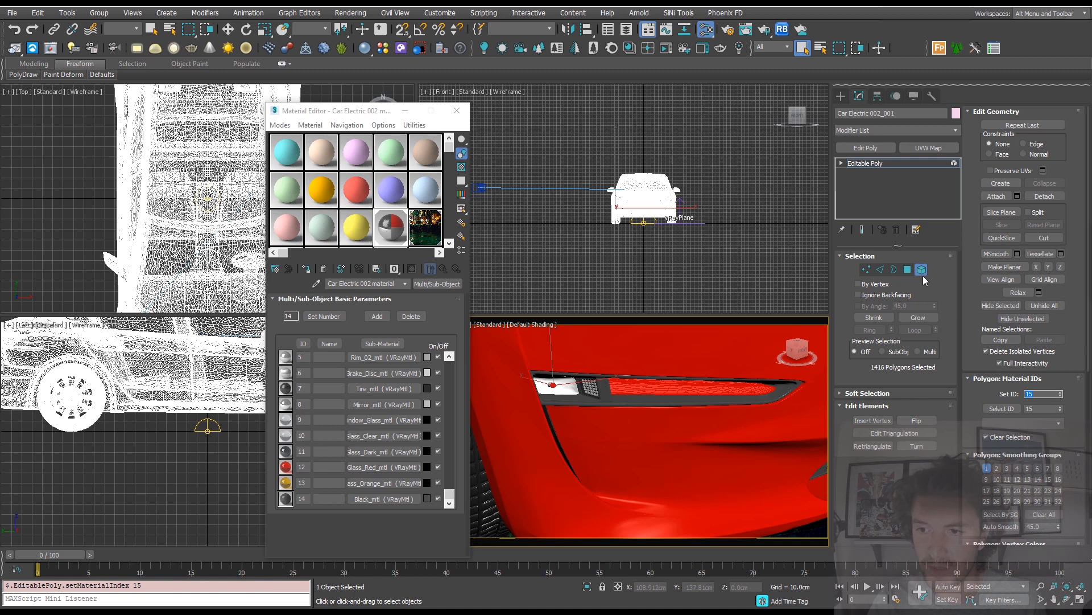
Assign material ID 15 to the bulb and light strip elements of the opposite headlight and bumper light, and unhide all elements
{"action": "left_click", "coordinate": [921, 270]}
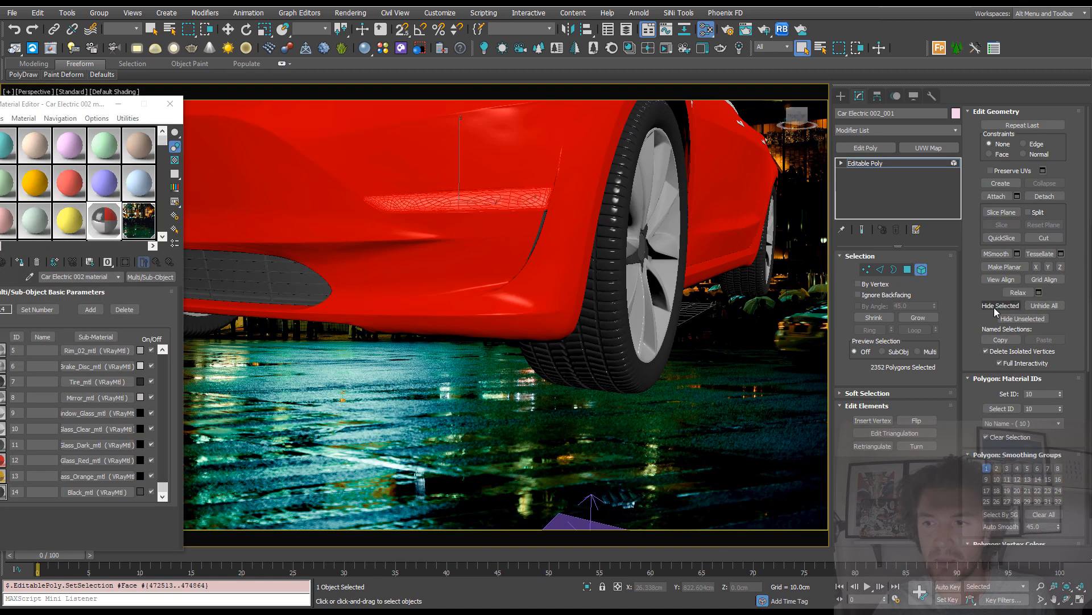
{"action": "middle_click_drag", "start_coordinate": [473, 65], "coordinate": [473, 214]}
{"action": "left_click", "coordinate": [475, 201], "text": "ctrl"}
{"action": "left_click", "coordinate": [502, 199], "text": "ctrl"}
{"action": "left_click", "coordinate": [535, 195], "text": "ctrl"}
{"action": "middle_click_drag", "start_coordinate": [559, 182], "coordinate": [583, 191], "text": "alt"}
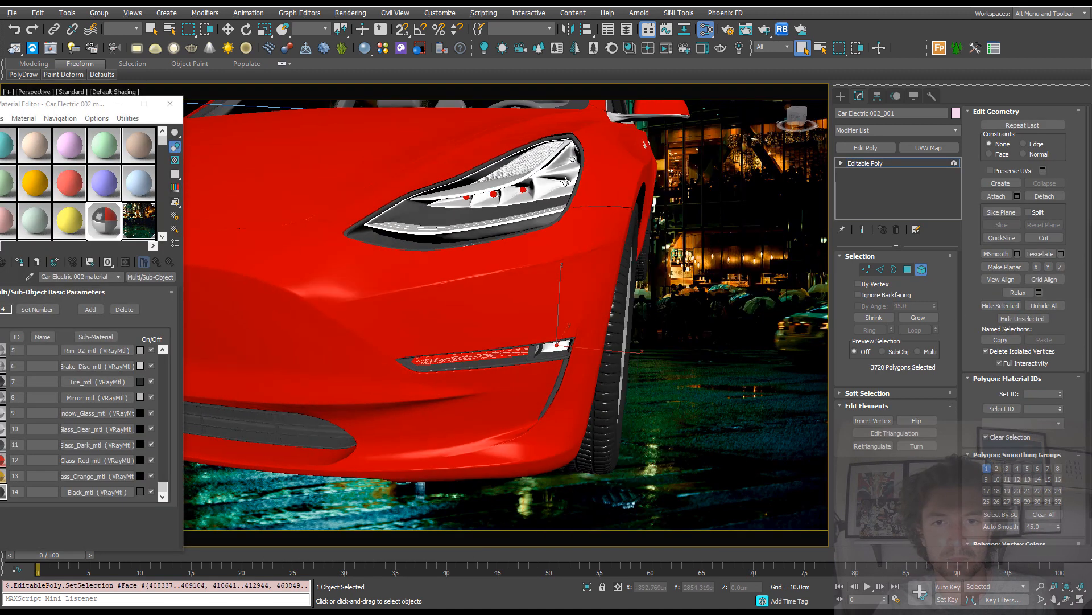
{"action": "left_click", "coordinate": [566, 183], "text": "ctrl"}
{"action": "left_click", "coordinate": [572, 160], "text": "ctrl"}
{"action": "left_click", "coordinate": [530, 163], "text": "ctrl"}
{"action": "left_click", "coordinate": [1033, 393]}
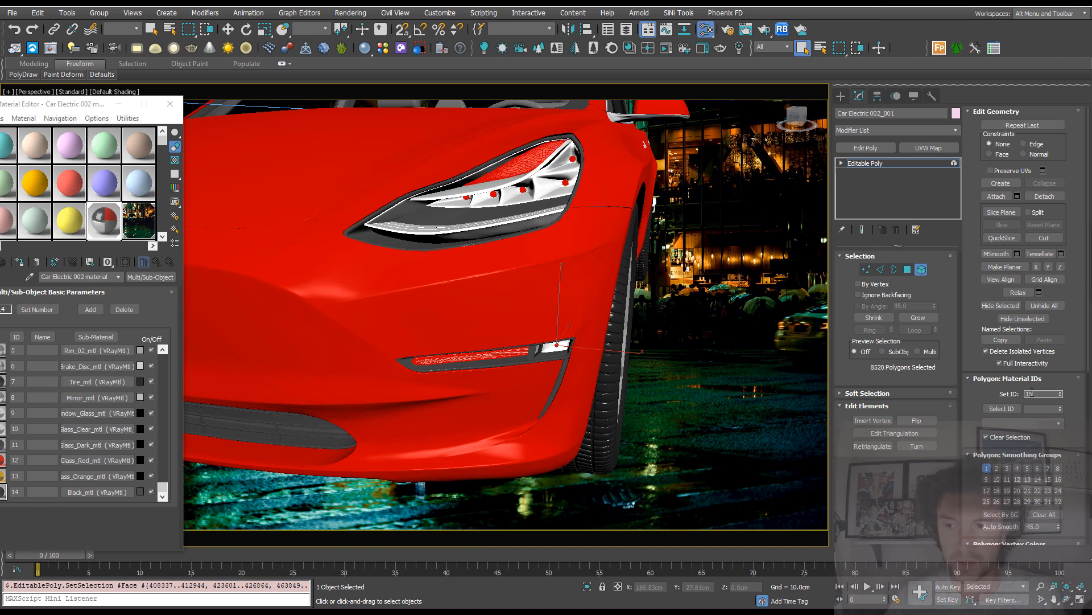
{"action": "key", "text": "Return"}
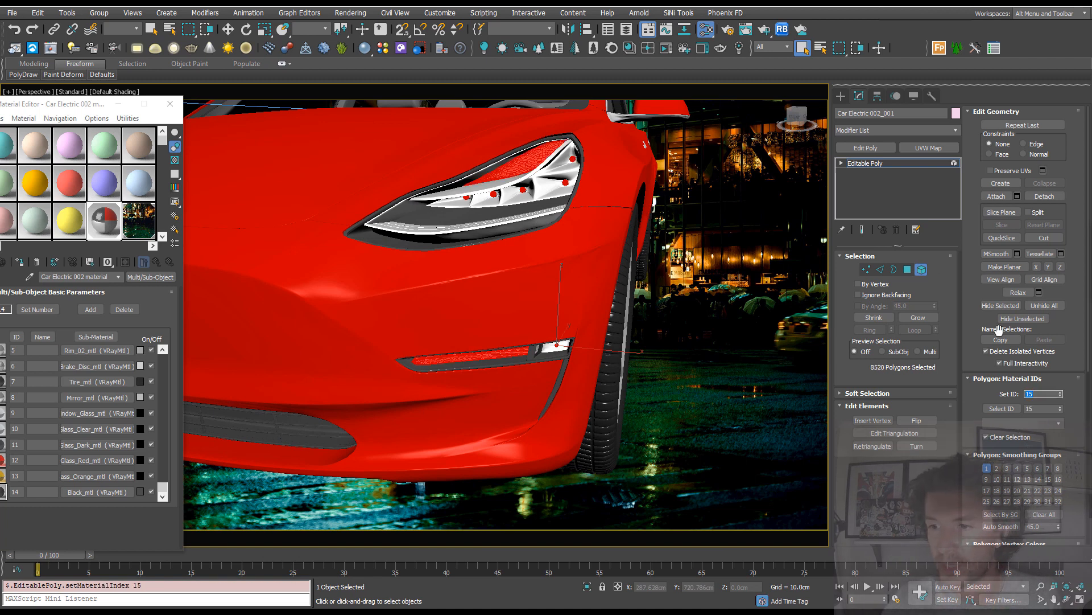
{"action": "left_click", "coordinate": [1045, 306]}
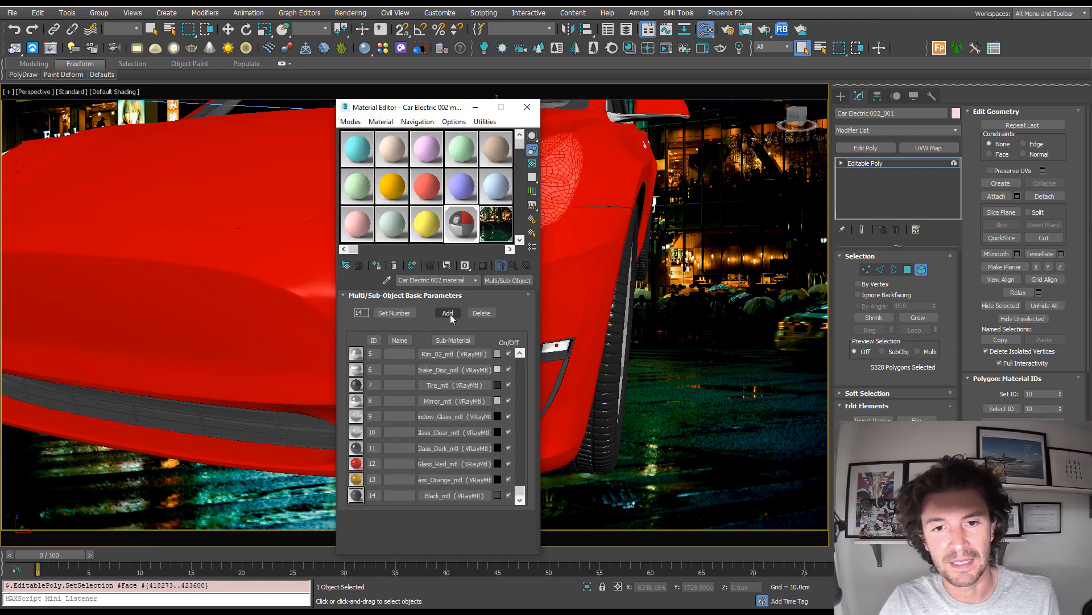
Add a 15th sub-material to the car's Multi/Sub-Object material and make it a VRayLightMtl
{"action": "left_click", "coordinate": [449, 314]}
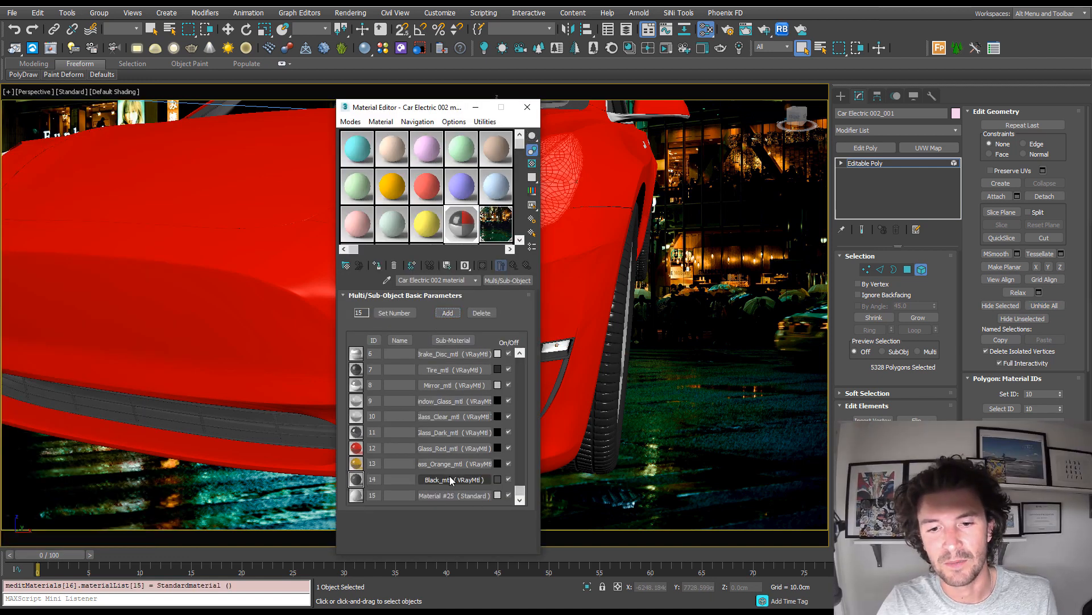
{"action": "left_click", "coordinate": [459, 497]}
{"action": "right_click", "coordinate": [458, 497]}
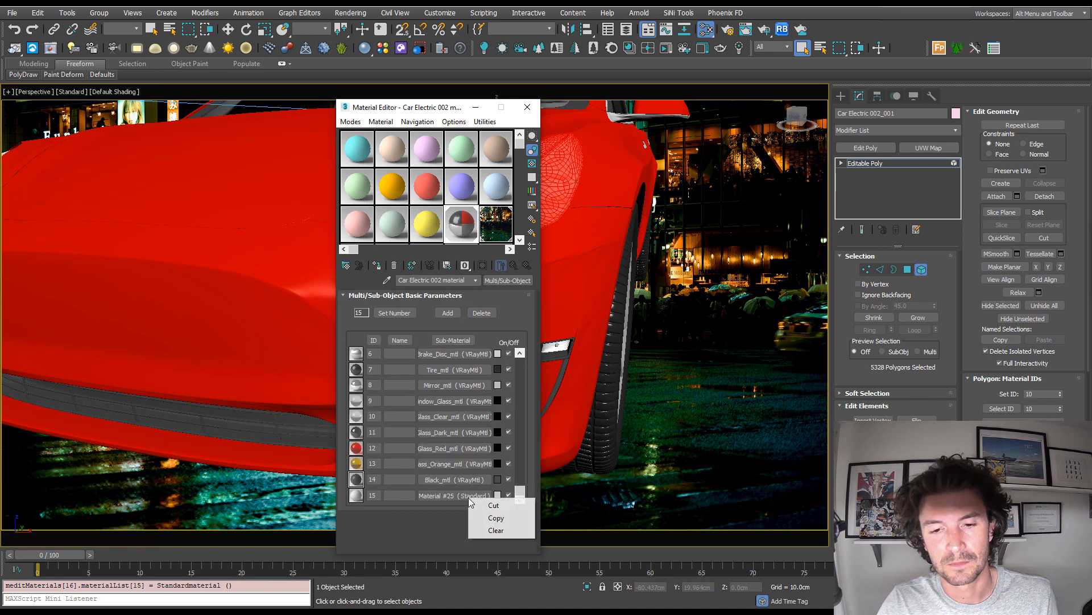
{"action": "left_click", "coordinate": [481, 532]}
{"action": "left_click", "coordinate": [461, 495]}
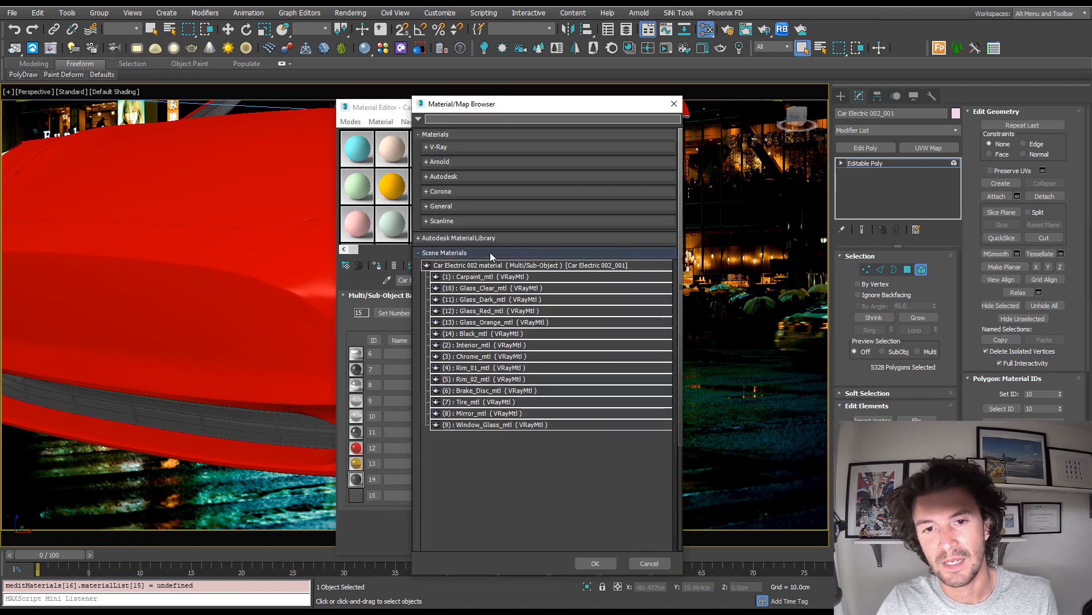
{"action": "left_click", "coordinate": [427, 148]}
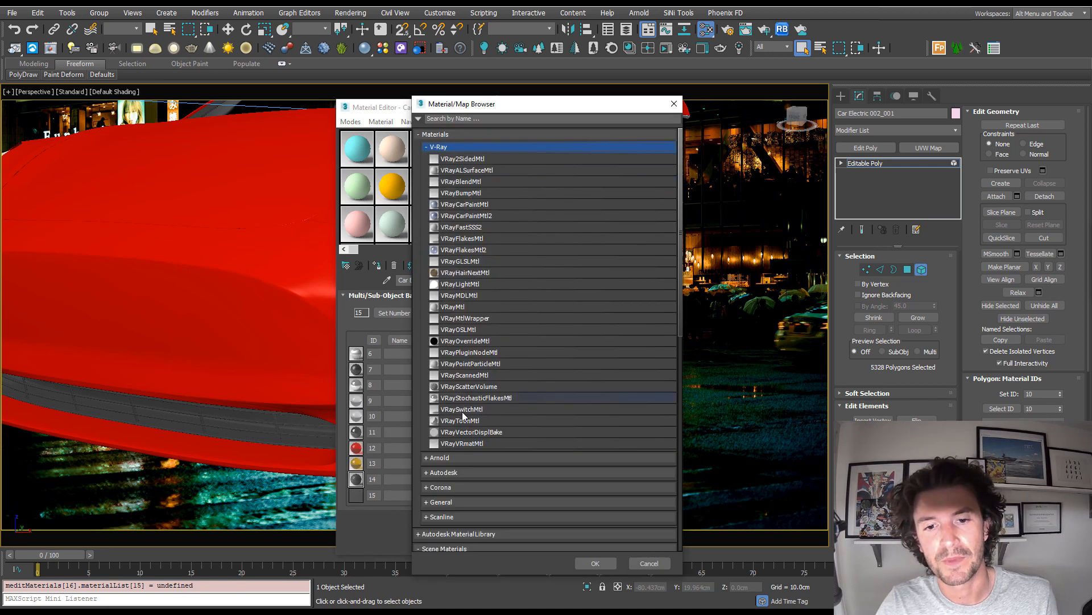
{"action": "double_click", "coordinate": [475, 283]}
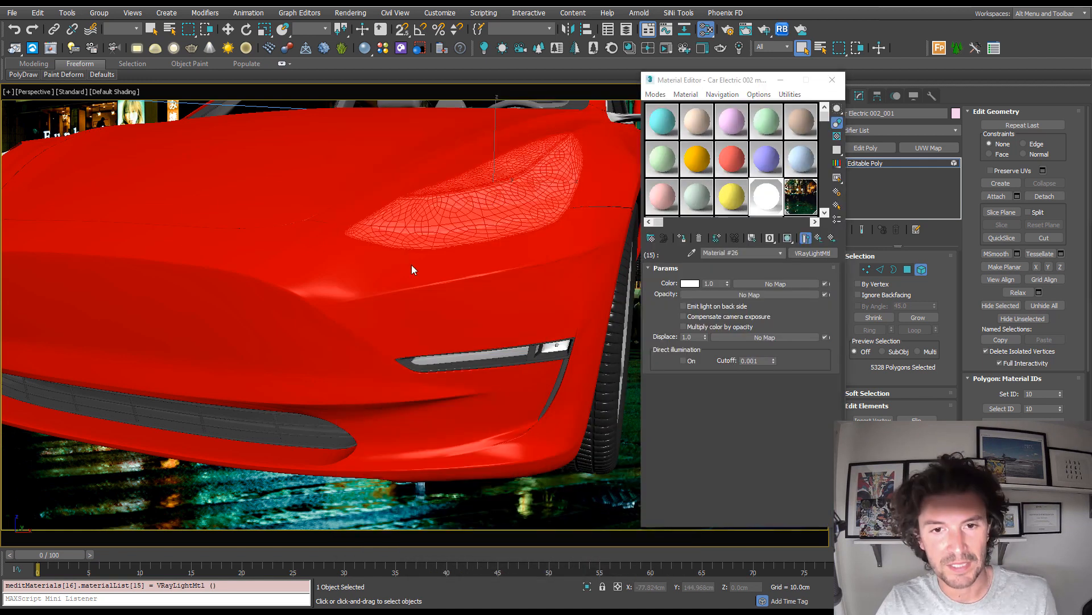
Switch the viewport to the V-Ray camera and render the scene in the V-Ray Frame Buffer
{"action": "right_click", "coordinate": [412, 264]}
{"action": "left_click", "coordinate": [354, 320]}
{"action": "key", "text": "c"}
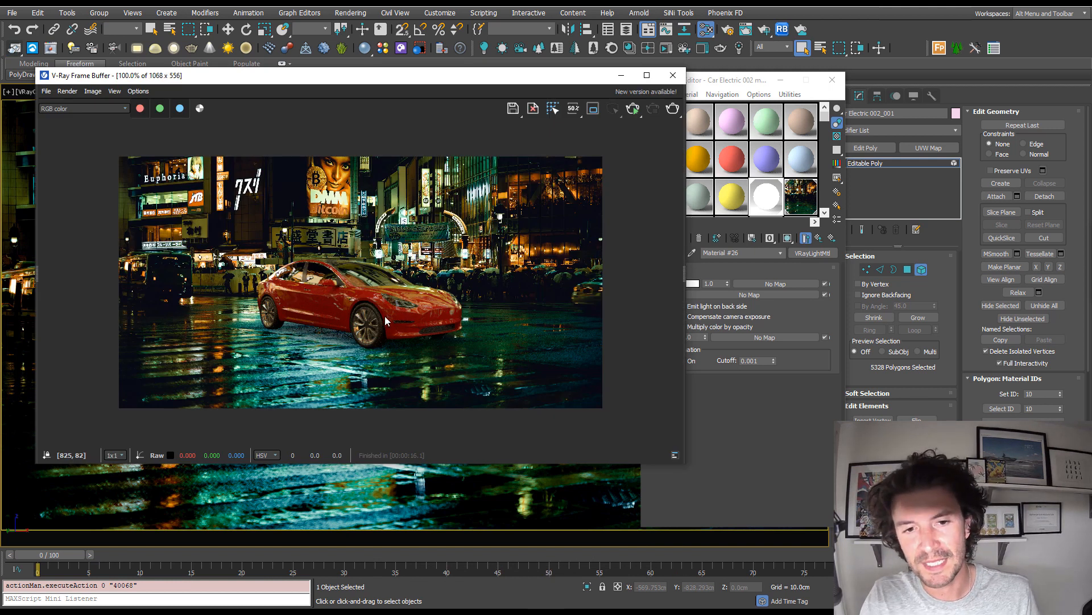
{"action": "key", "text": "shift+q"}
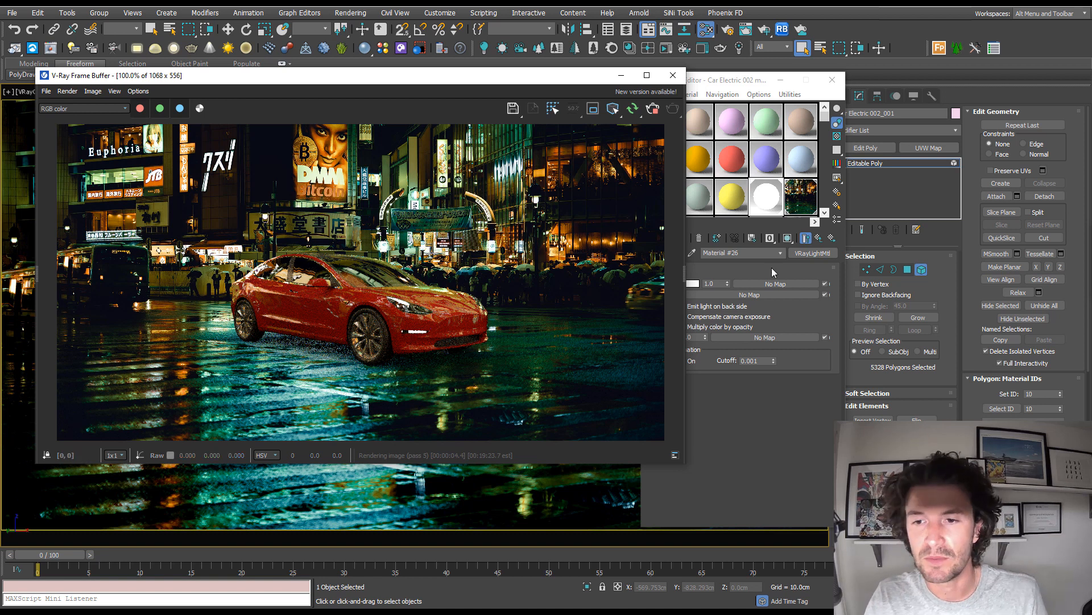
Set the light material's color to a near-white of 248, 252, 250 sampled from the lights in the rendered street photo
{"action": "left_click", "coordinate": [696, 286]}
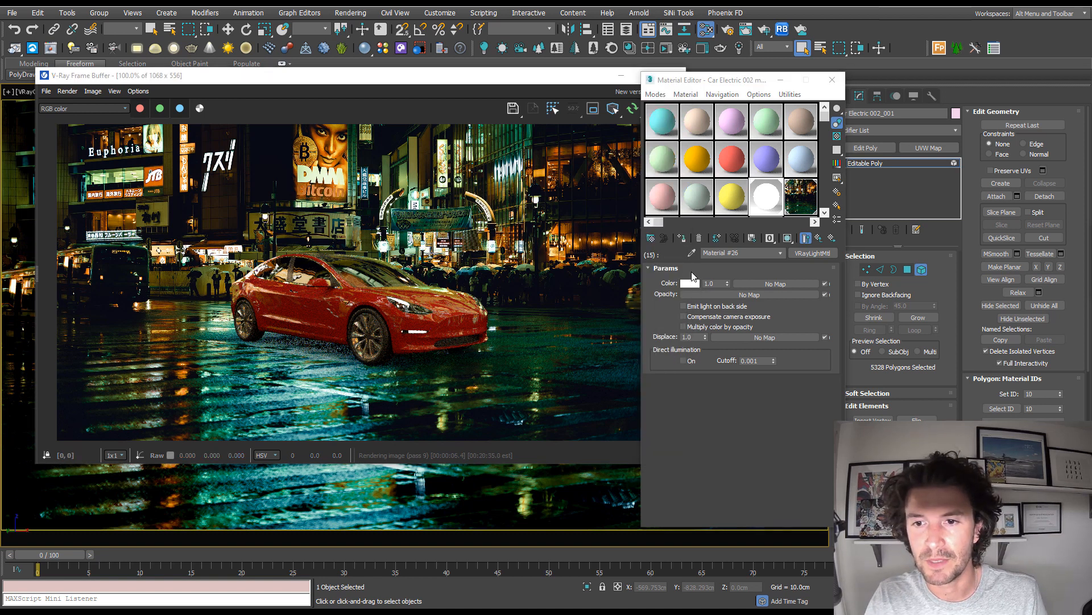
{"action": "left_click", "coordinate": [690, 283]}
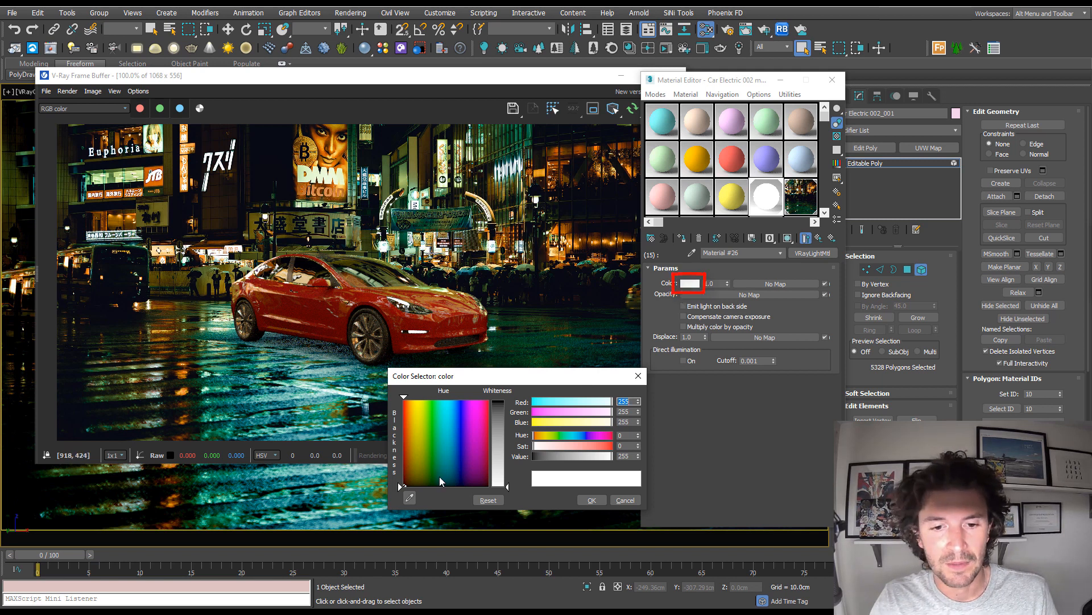
{"action": "left_click", "coordinate": [409, 499]}
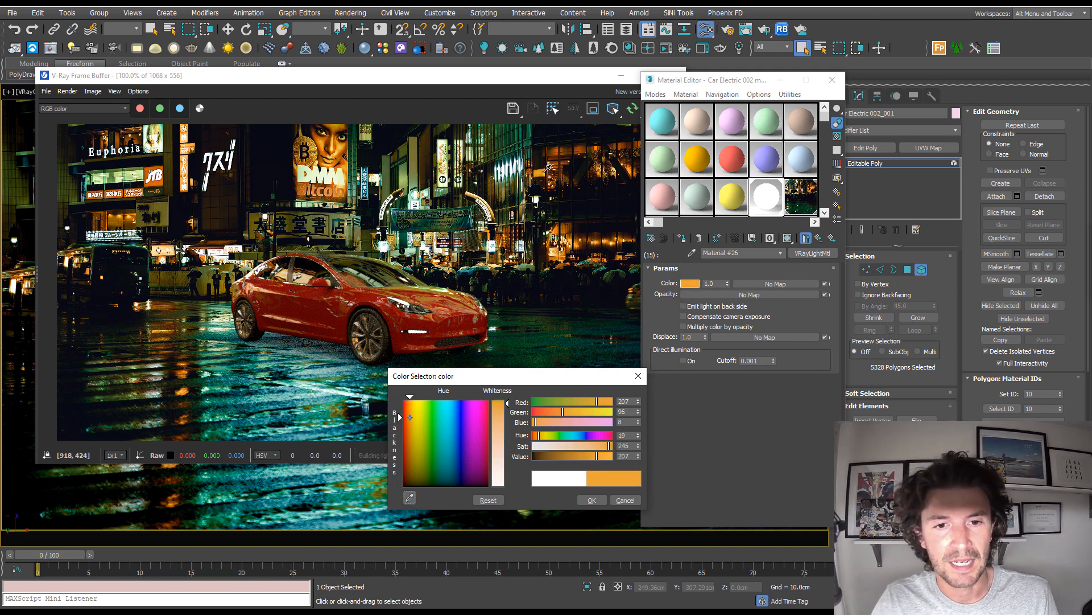
{"action": "left_click", "coordinate": [494, 240]}
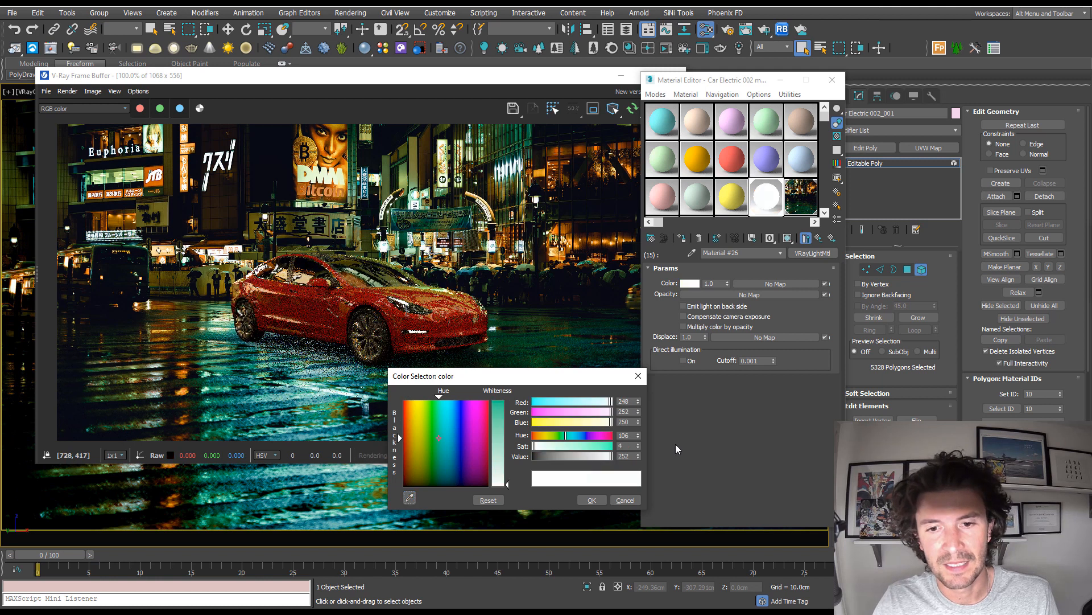
{"action": "left_click", "coordinate": [592, 499]}
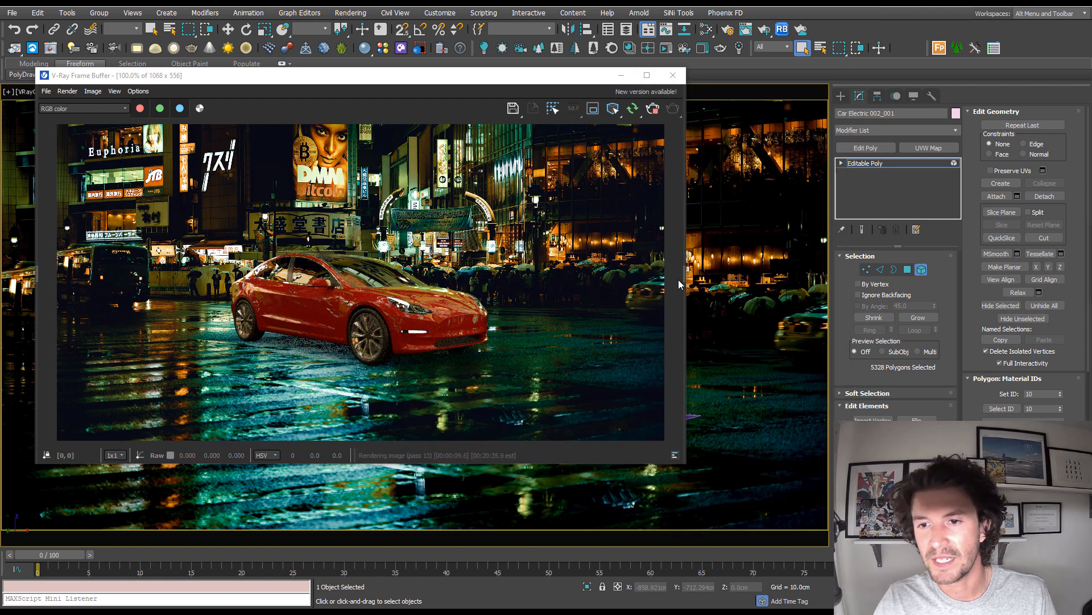
Show the layers in the maximized frame buffer and enable bloom/glare with lens scratches on the Lens Effects layer
{"action": "left_click_drag", "start_coordinate": [678, 285], "coordinate": [500, 280]}
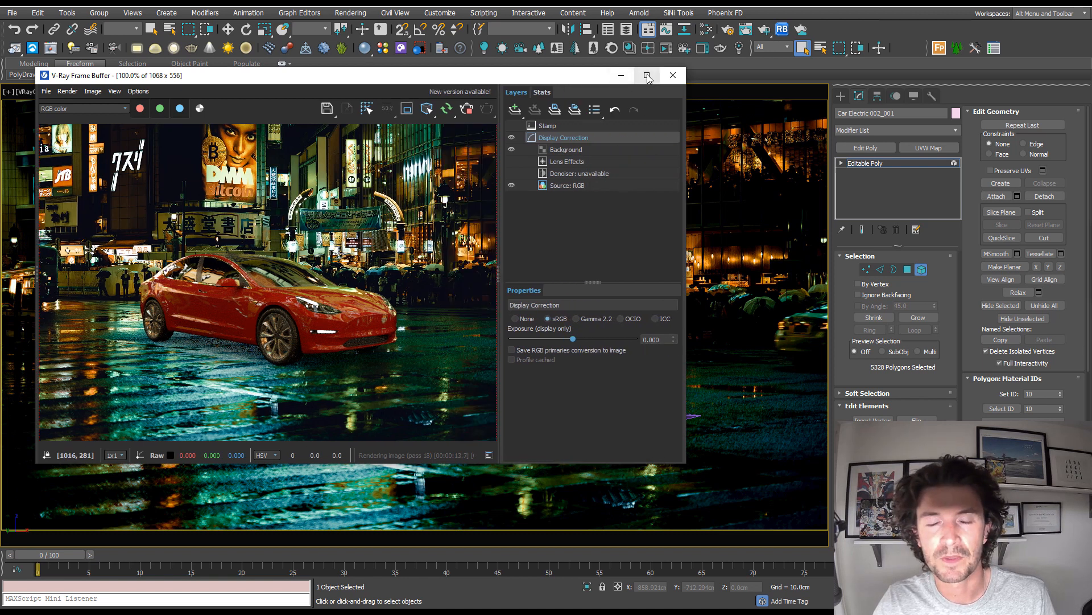
{"action": "left_click", "coordinate": [647, 76]}
{"action": "left_click", "coordinate": [923, 84]}
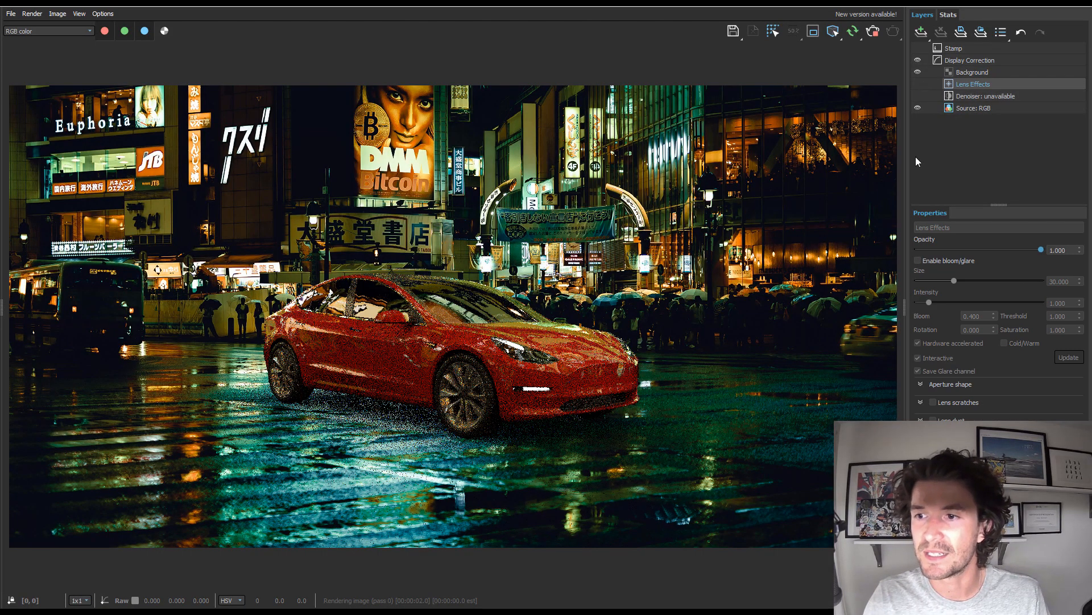
{"action": "left_click", "coordinate": [919, 261]}
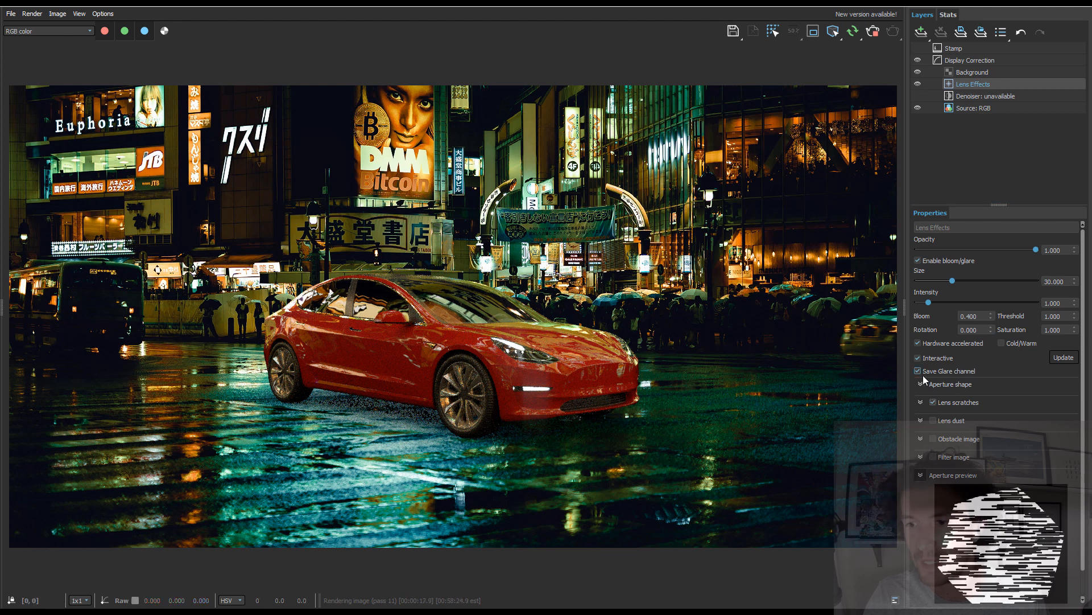
Set the lens effects intensity to 6.555 and the lens scratches rotation to 90
{"action": "left_click", "coordinate": [920, 402]}
{"action": "left_click_drag", "start_coordinate": [928, 302], "coordinate": [951, 302]}
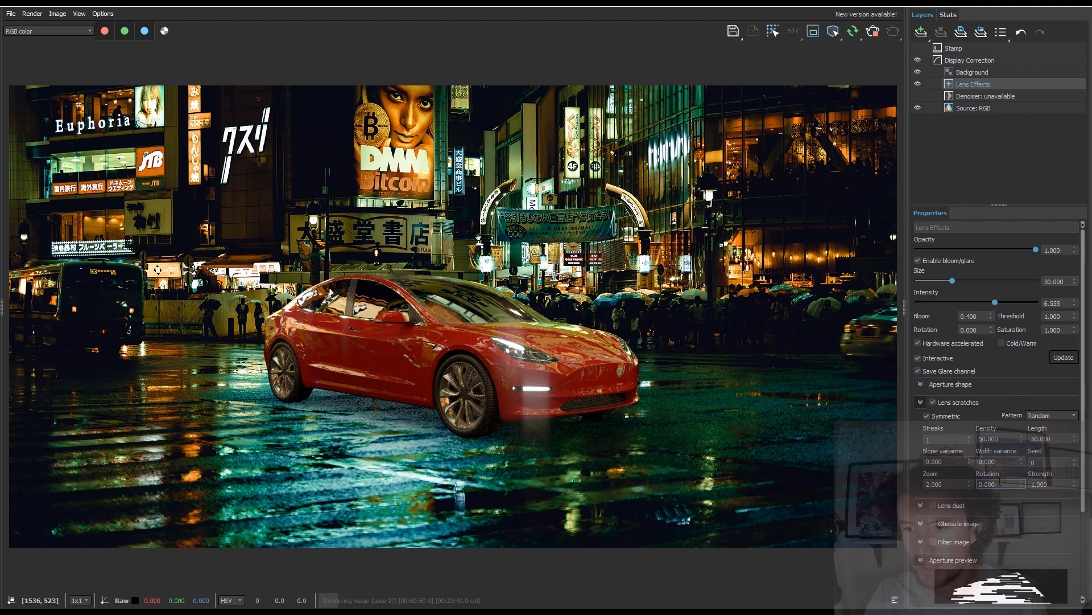
{"action": "left_click_drag", "start_coordinate": [1000, 483], "coordinate": [944, 483]}
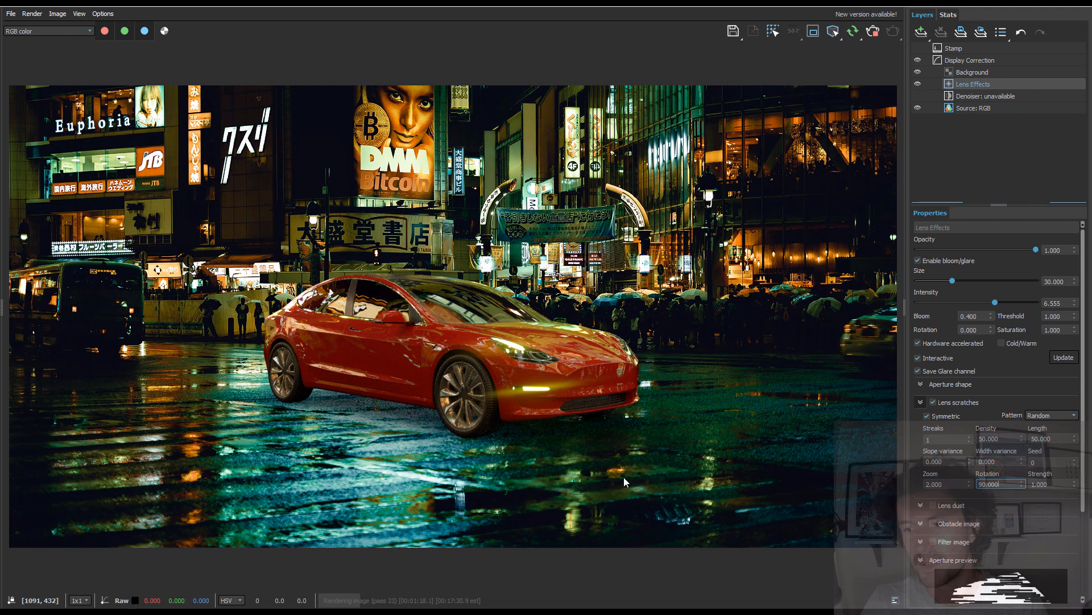
Set the glare intensity to 2.440, its size to 17.703 and the lens scratches rotation to 8
{"action": "left_click", "coordinate": [941, 301]}
{"action": "left_click_drag", "start_coordinate": [945, 302], "coordinate": [947, 302]}
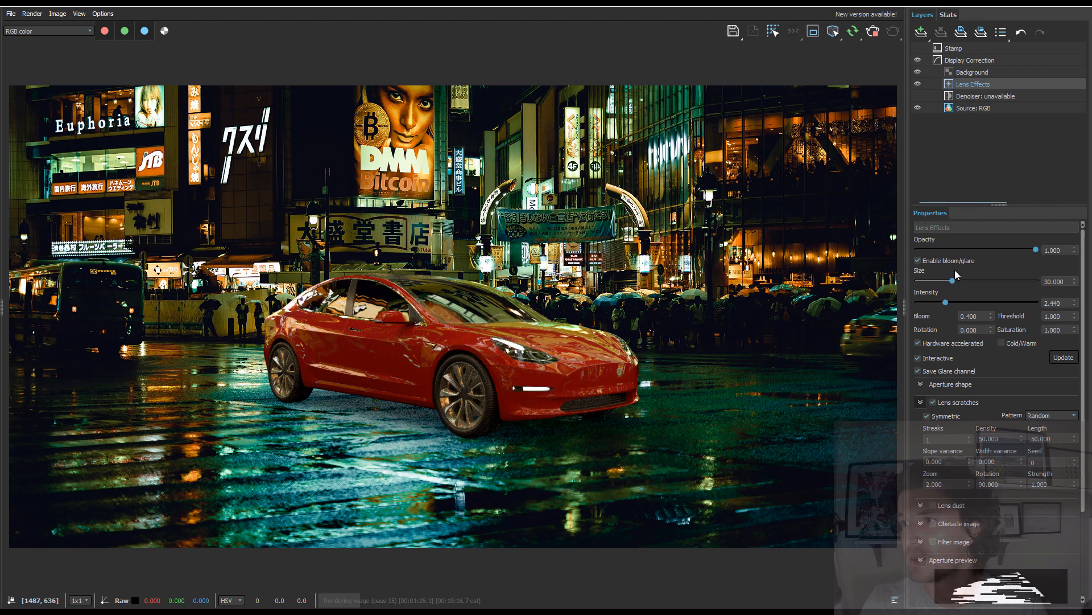
{"action": "left_click_drag", "start_coordinate": [953, 281], "coordinate": [939, 281]}
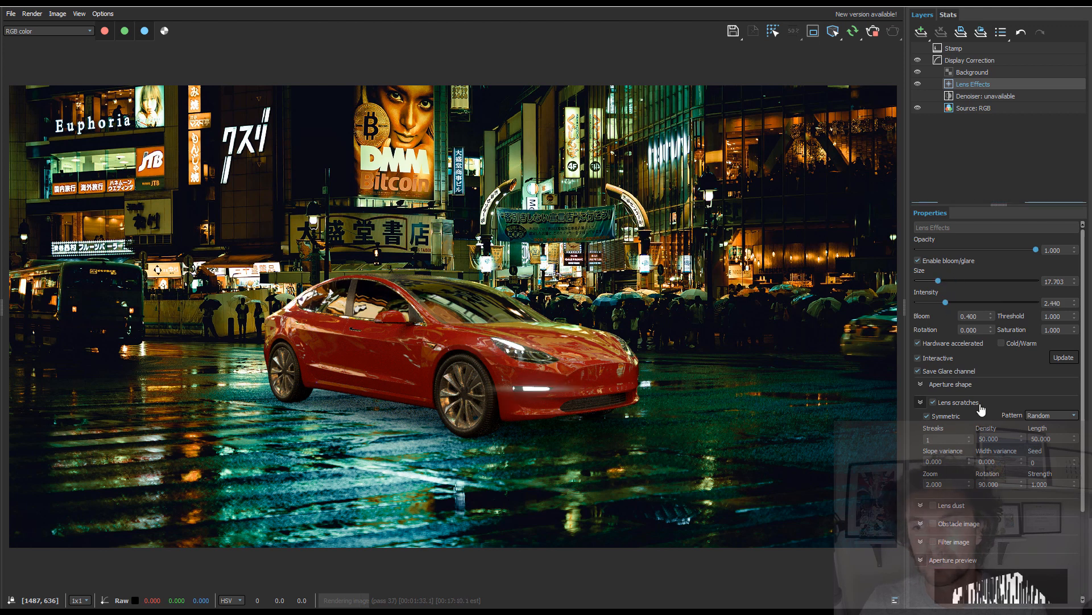
{"action": "left_click_drag", "start_coordinate": [1002, 485], "coordinate": [916, 490]}
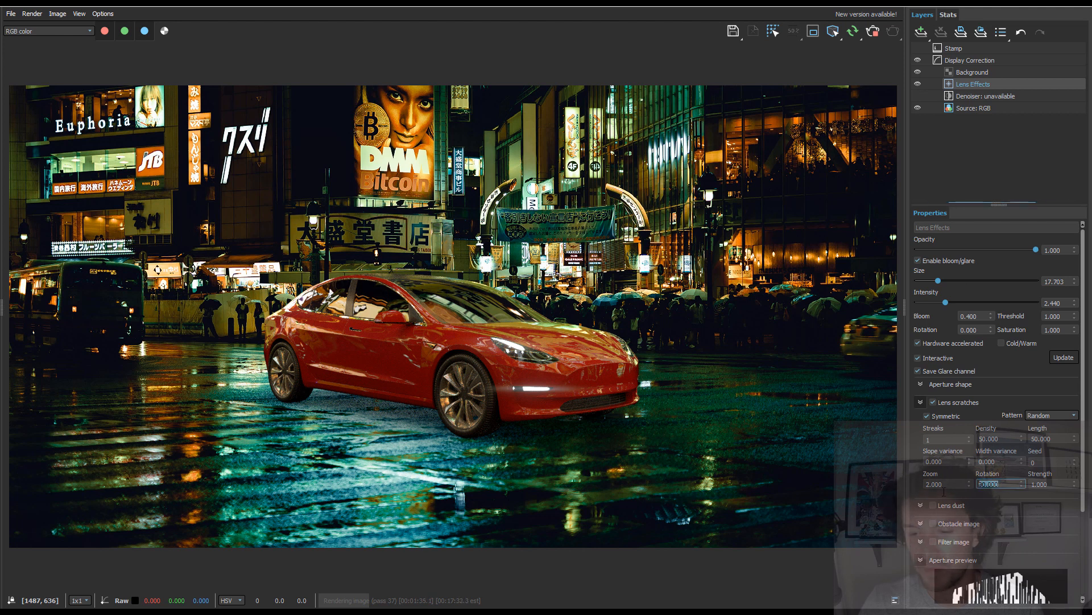
{"action": "type", "text": "8"}
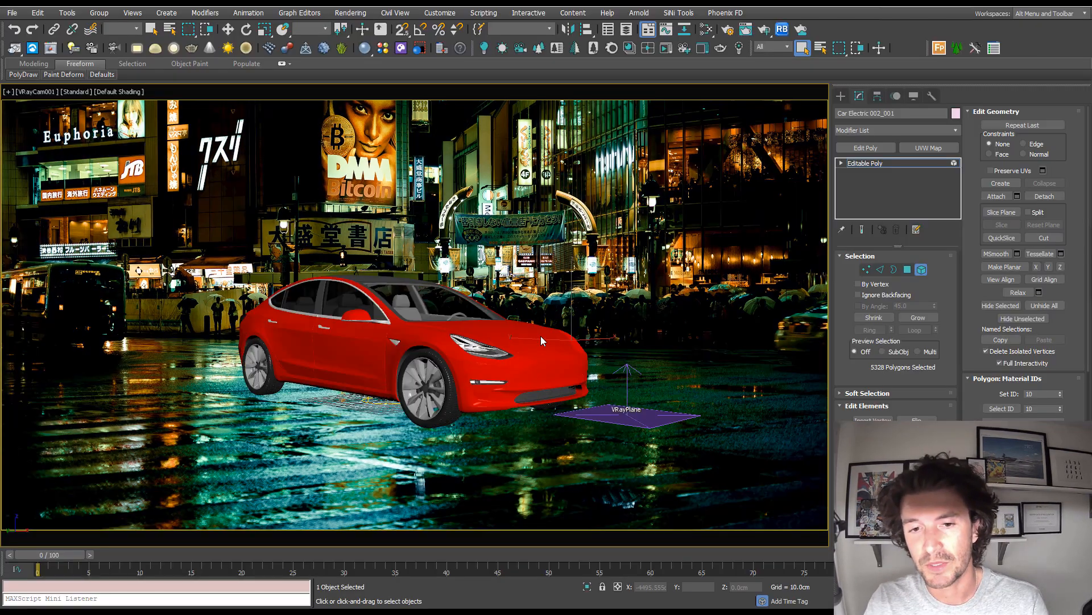
Select only the car's wheel elements by selecting the car in the top view and subtracting the body elements along its center line
{"action": "left_click", "coordinate": [431, 392]}
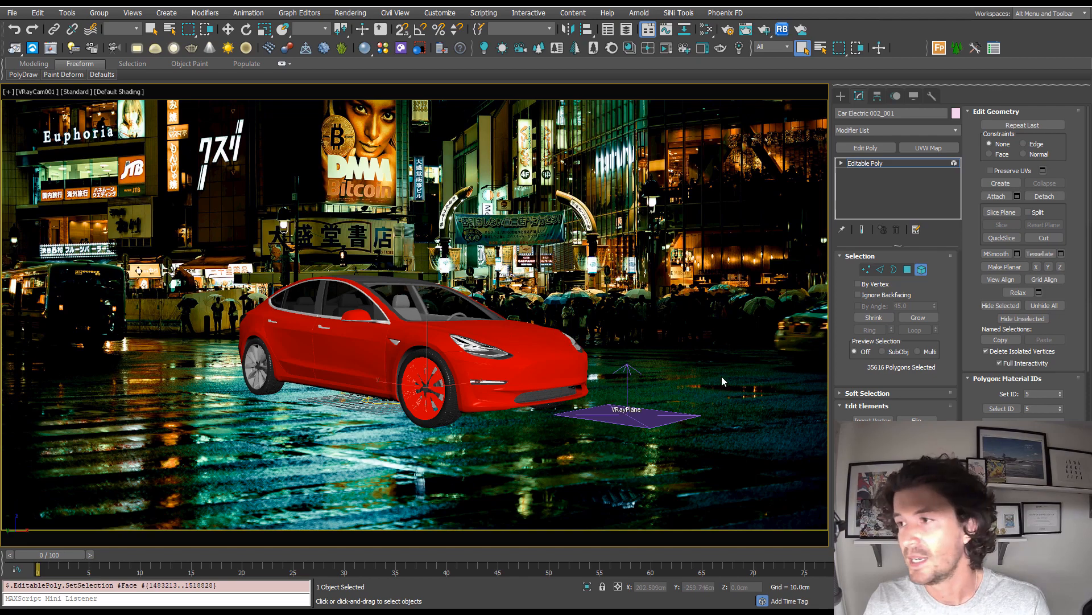
{"action": "key", "text": "z"}
{"action": "scroll", "coordinate": [534, 236], "scroll_direction": "down", "scroll_amount": 5}
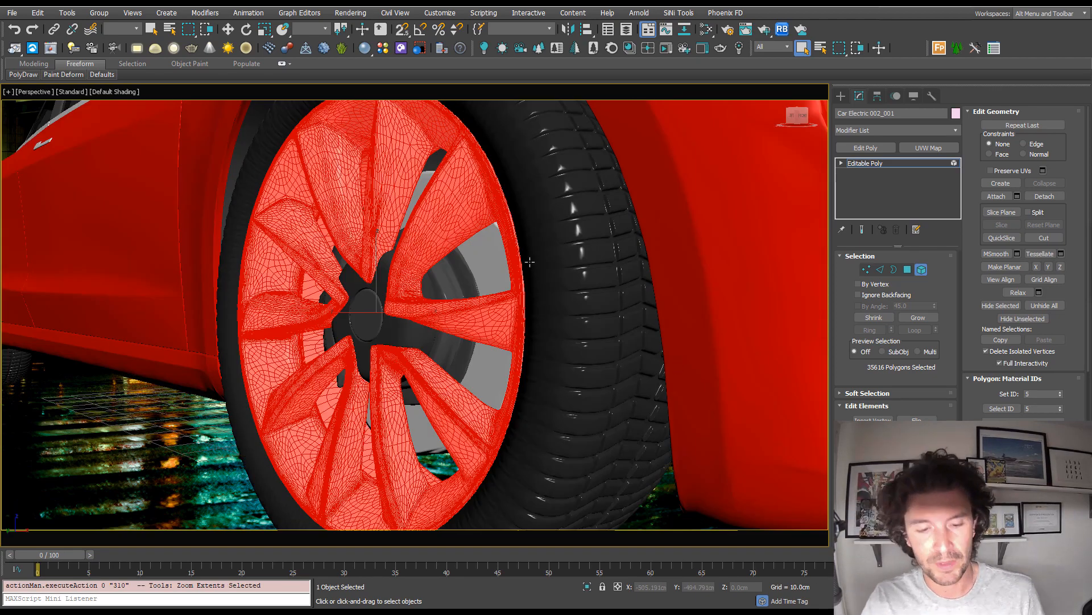
{"action": "key", "text": "t"}
{"action": "scroll", "coordinate": [512, 305], "scroll_direction": "down", "scroll_amount": 9}
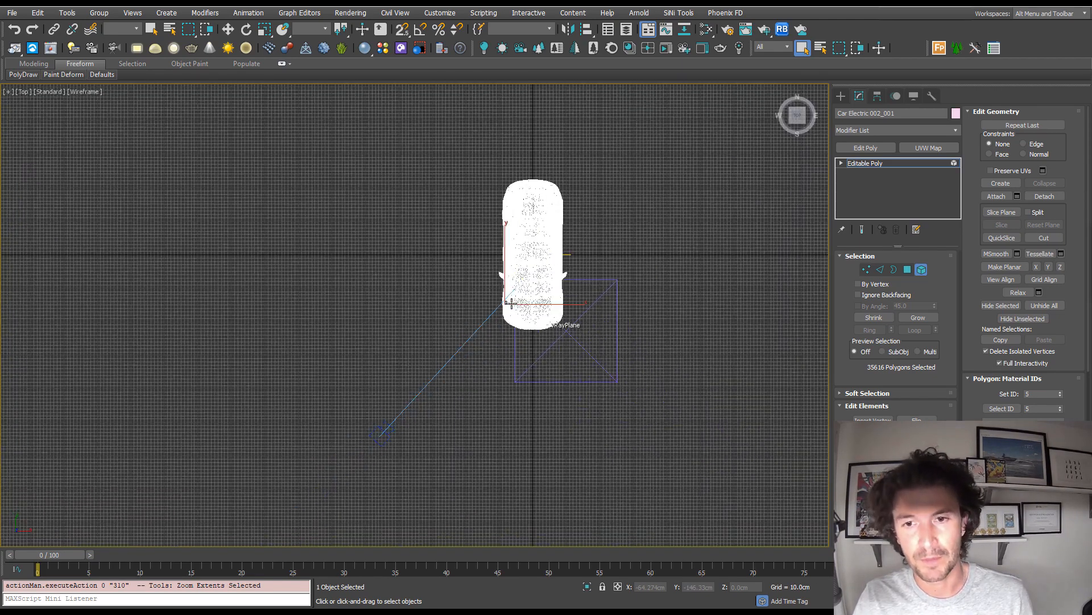
{"action": "scroll", "coordinate": [493, 211], "scroll_direction": "up", "scroll_amount": 5}
{"action": "left_click_drag", "start_coordinate": [483, 119], "coordinate": [566, 218]}
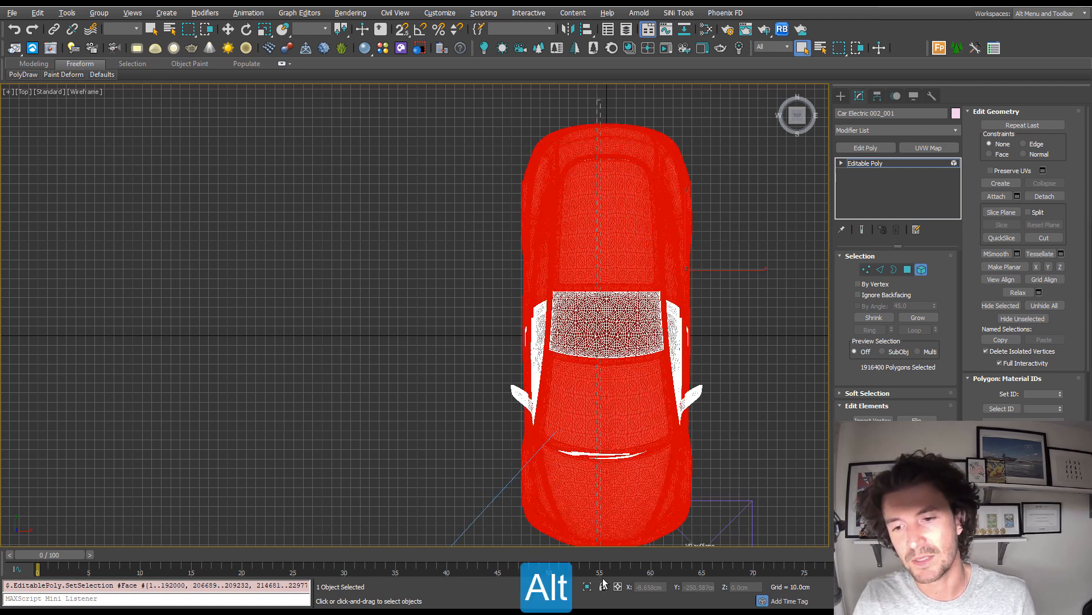
{"action": "left_click", "coordinate": [529, 291], "text": "alt"}
{"action": "key", "text": "l"}
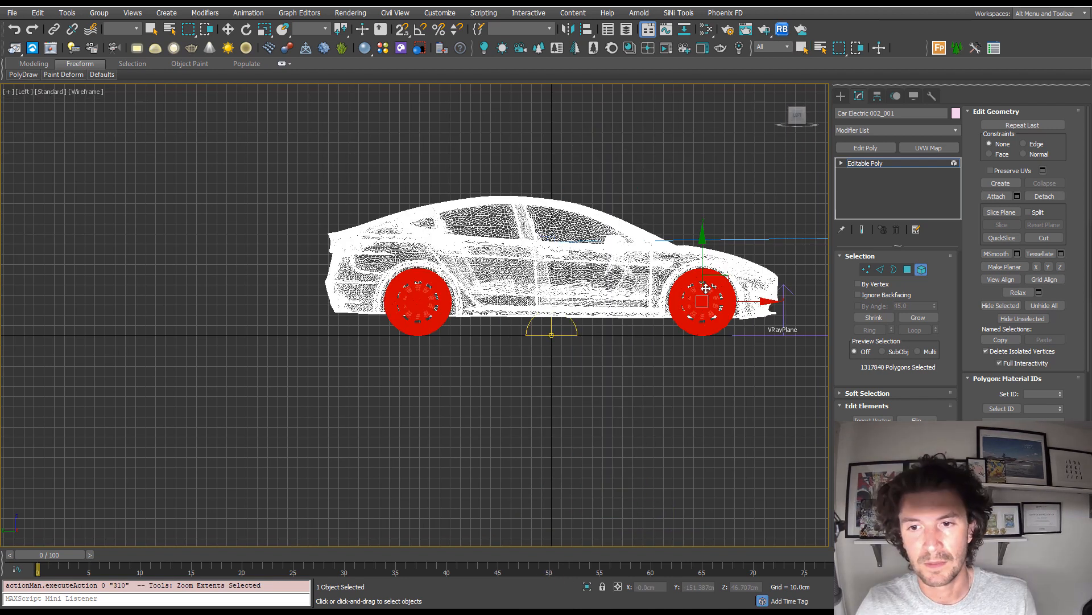
{"action": "key", "text": "z"}
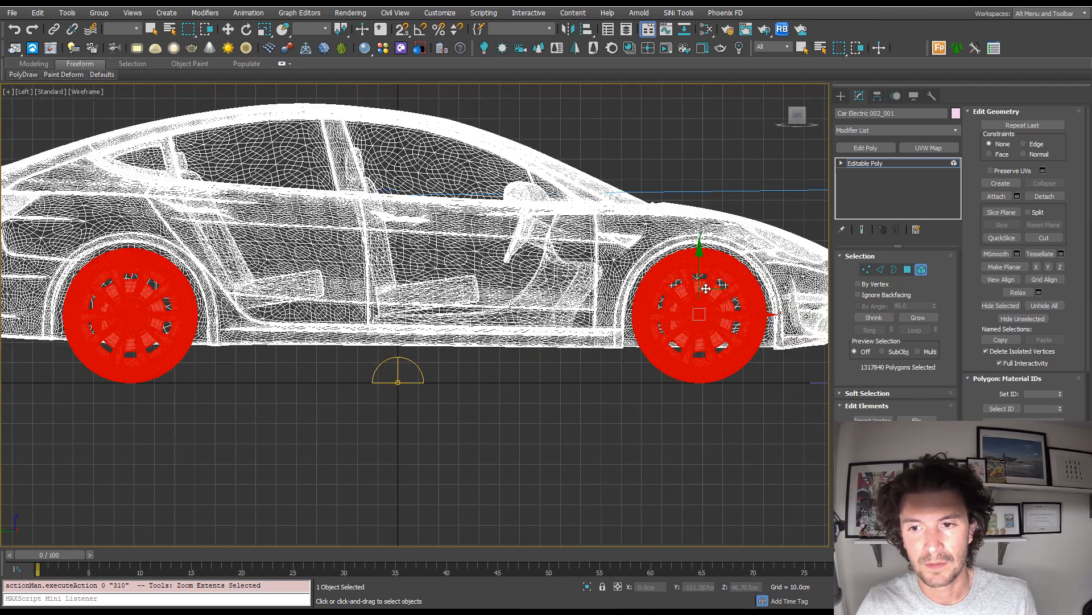
Detach the selected wheel elements as a separate object named Wheels
{"action": "left_click", "coordinate": [1044, 196]}
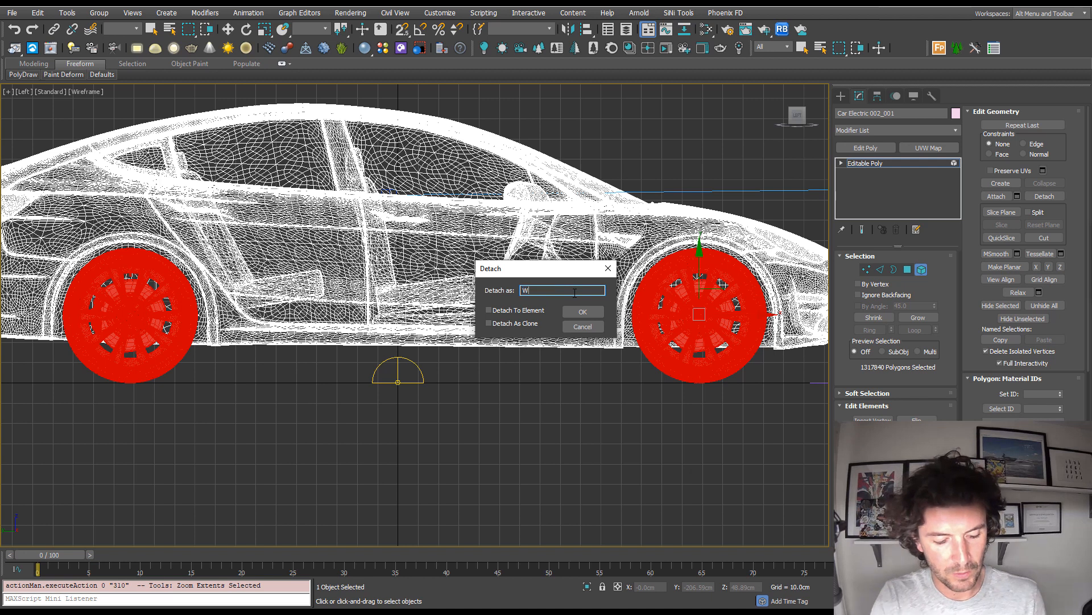
{"action": "type", "text": "Wheels"}
{"action": "key", "text": "Return"}
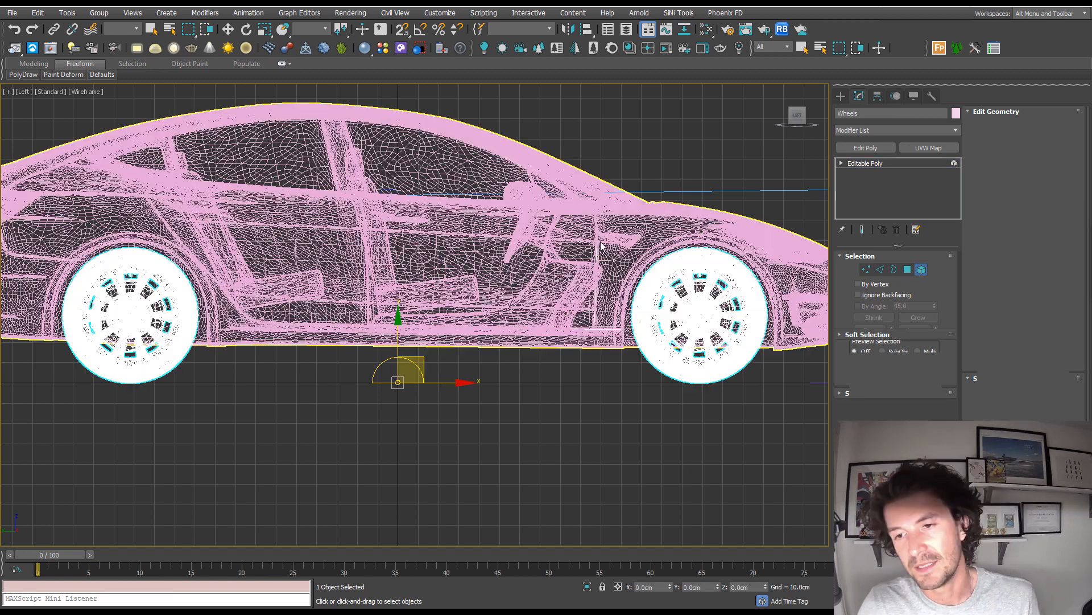
{"action": "key", "text": "5"}
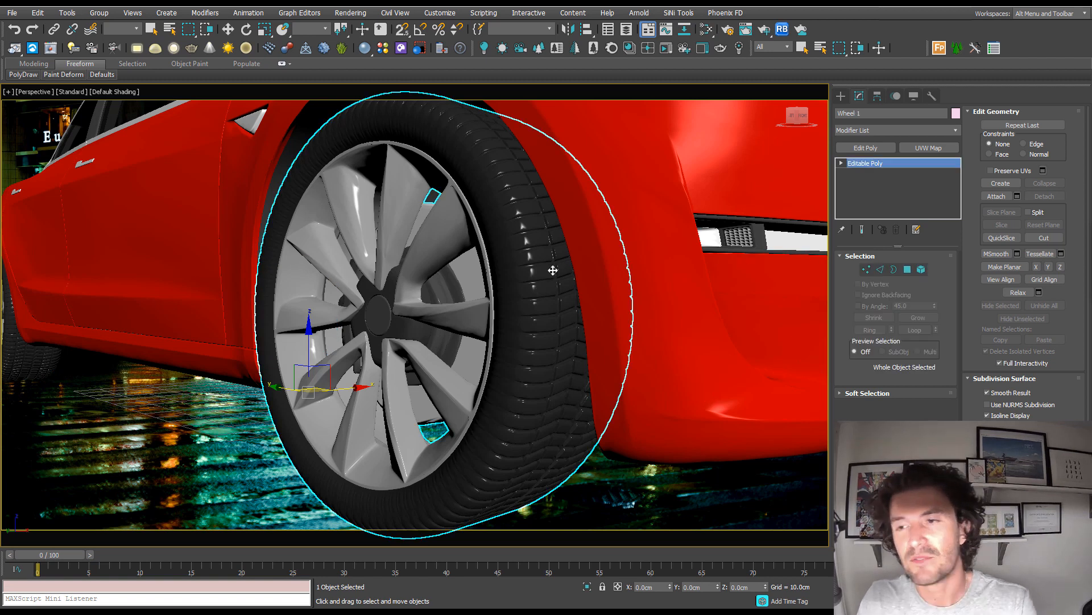
Center the pivot of Wheel 1 to the object
{"action": "left_click", "coordinate": [931, 95]}
{"action": "left_click", "coordinate": [877, 96]}
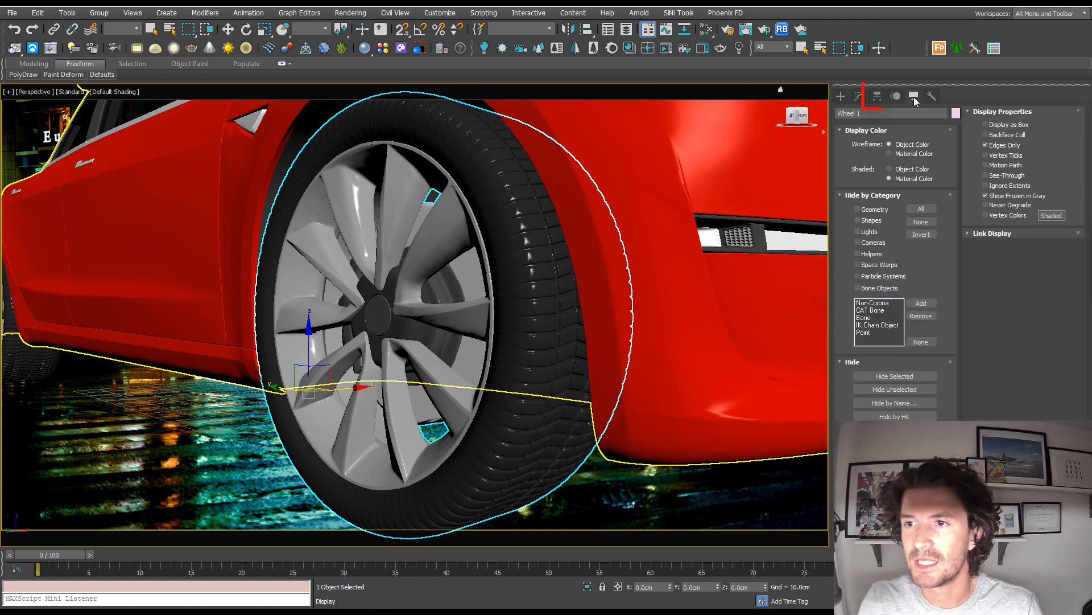
{"action": "left_click", "coordinate": [895, 174]}
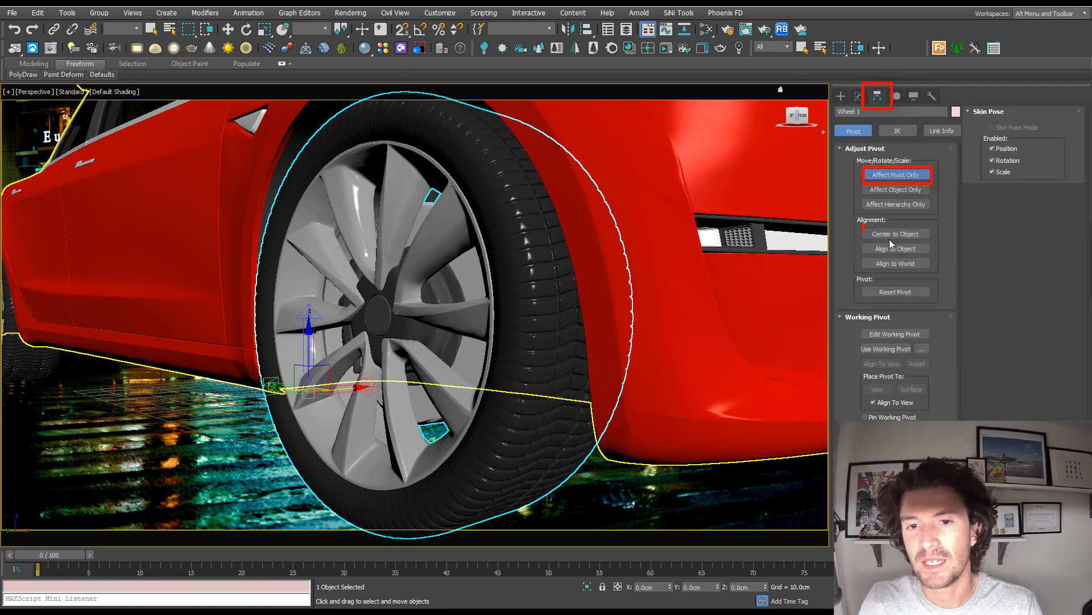
{"action": "left_click", "coordinate": [891, 234]}
{"action": "left_click", "coordinate": [920, 175]}
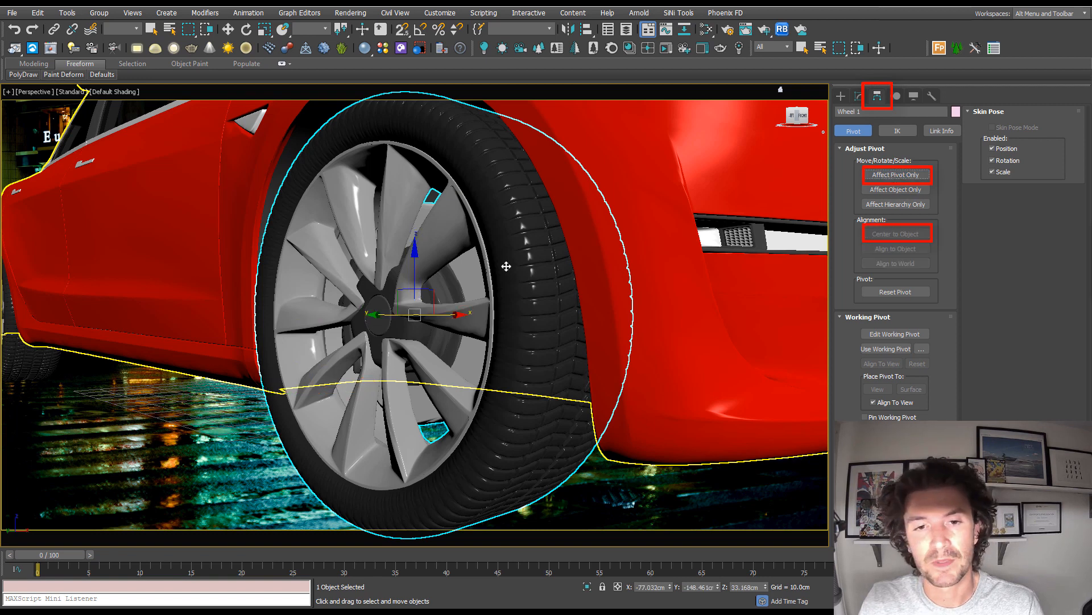
Rotate Wheel 1 about its center until it lies flat inside the front wheel arch
{"action": "scroll", "coordinate": [506, 265], "scroll_direction": "down", "scroll_amount": 8}
{"action": "right_click", "coordinate": [476, 279]}
{"action": "left_click", "coordinate": [489, 300]}
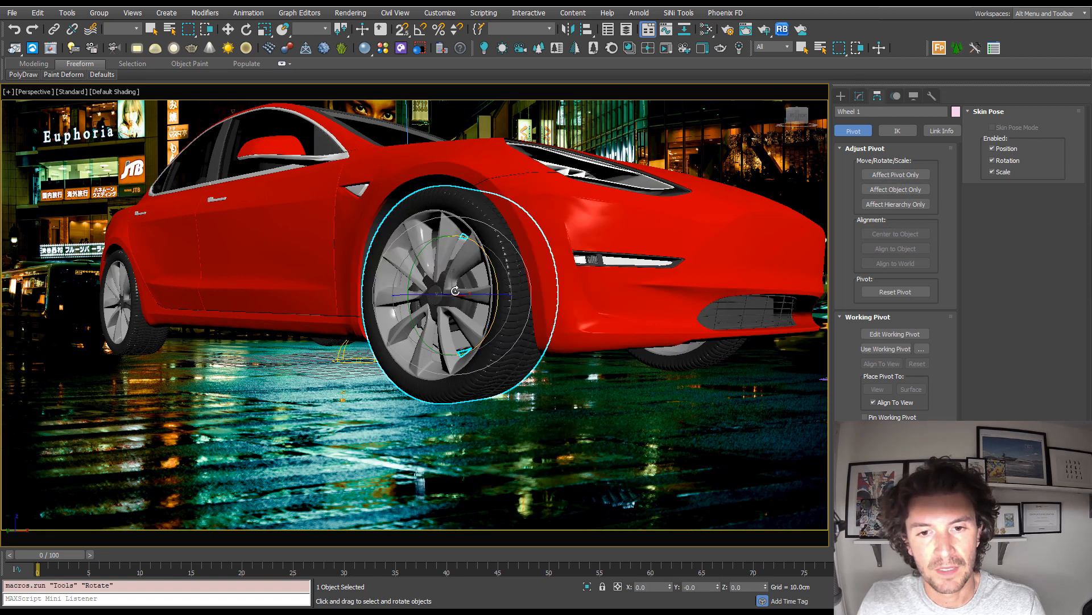
{"action": "left_click_drag", "start_coordinate": [418, 259], "coordinate": [494, 179]}
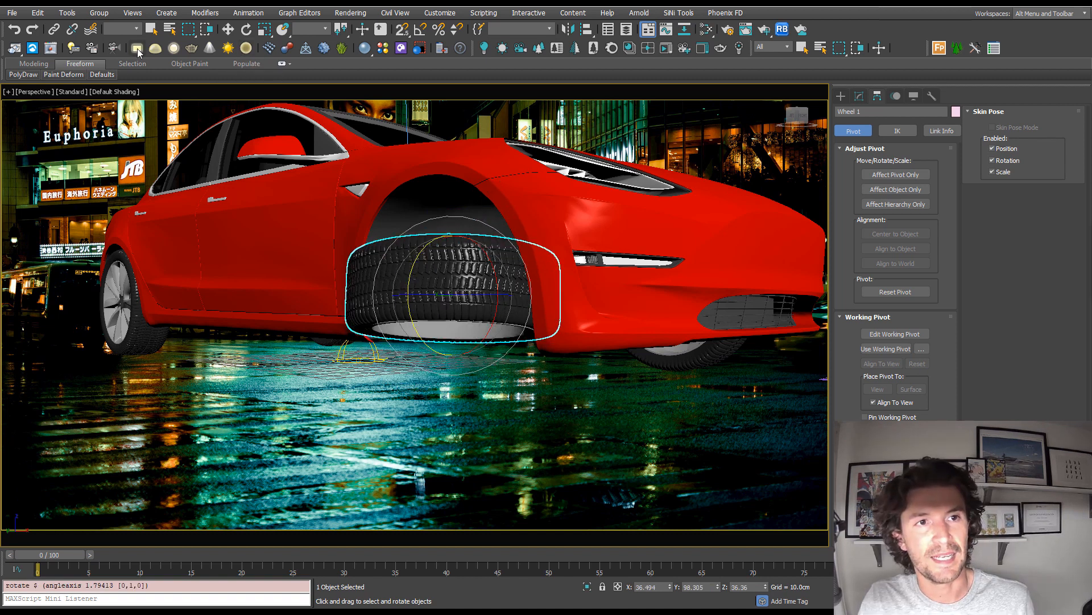
Create a V-Ray light at the flattened front wheel, raised about 25 cm, and change its type to Disc
{"action": "left_click", "coordinate": [170, 49]}
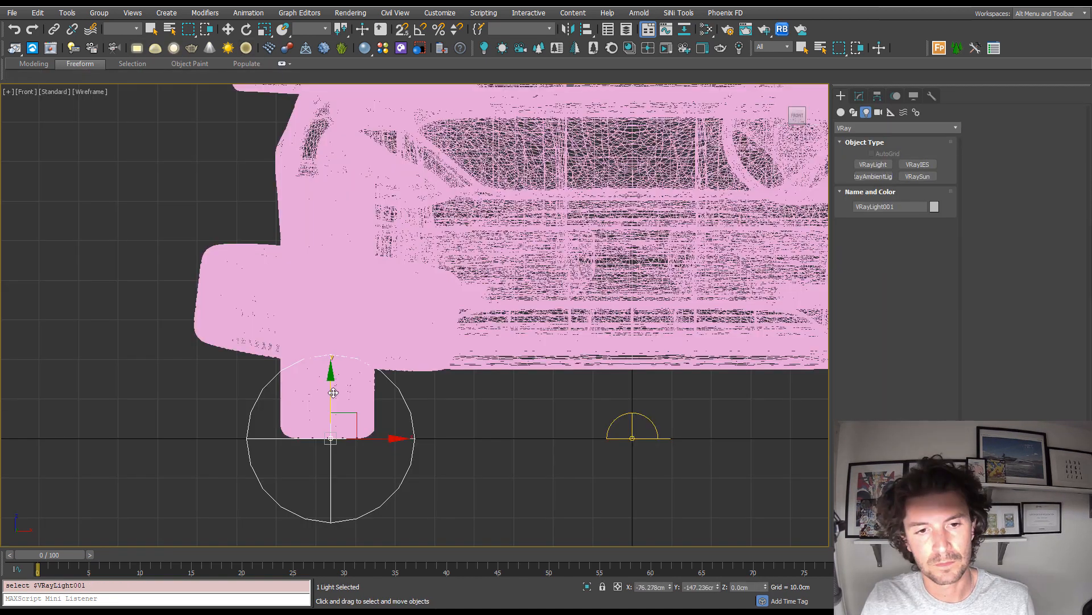
{"action": "left_click_drag", "start_coordinate": [333, 392], "coordinate": [330, 294]}
{"action": "middle_click_drag", "start_coordinate": [350, 326], "coordinate": [466, 363], "text": "alt"}
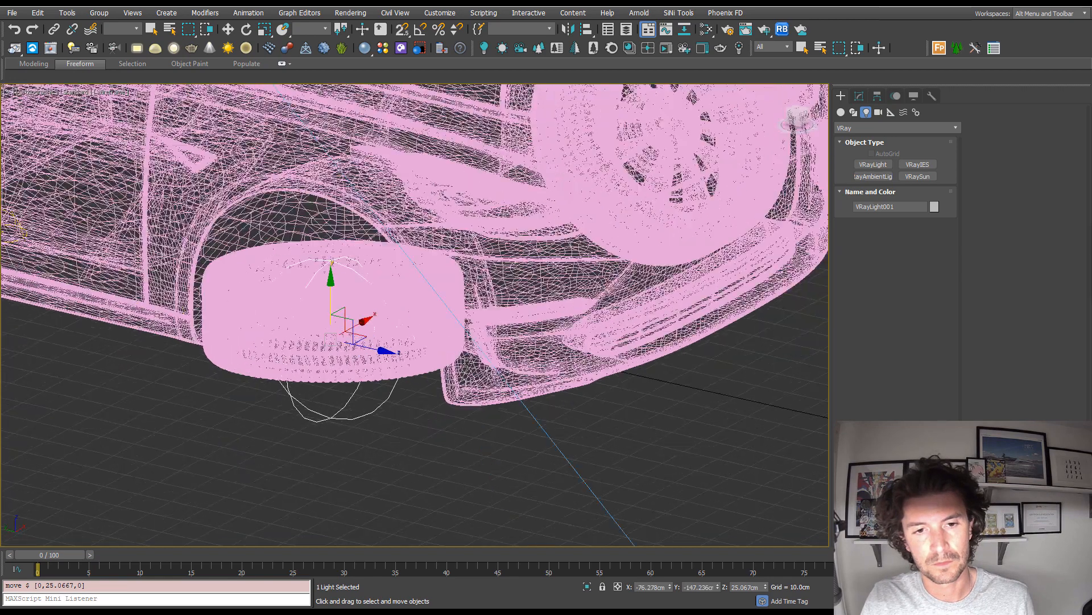
{"action": "key", "text": "F3"}
{"action": "left_click", "coordinate": [860, 96]}
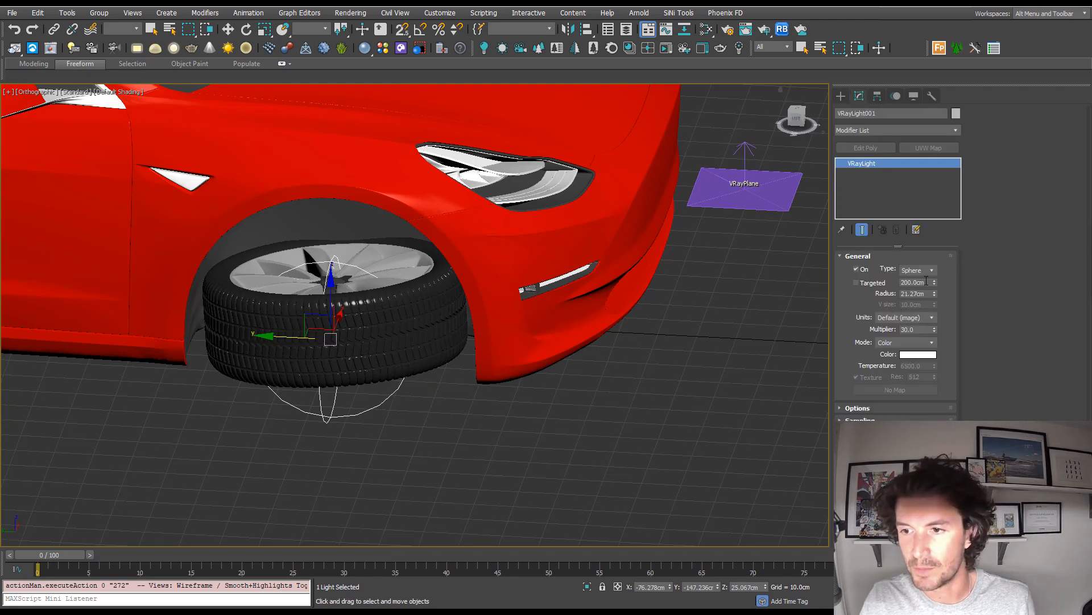
{"action": "left_click", "coordinate": [920, 271]}
{"action": "left_click", "coordinate": [916, 310]}
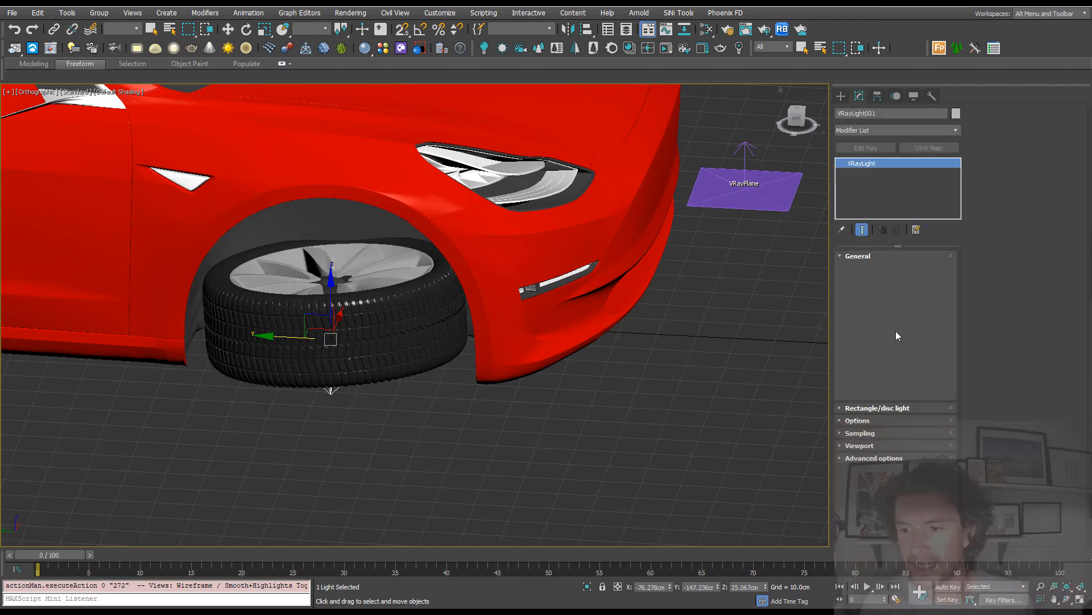
Sample a dark green from the rendered street as the disc light's color and set its multiplier to 300
{"action": "left_click", "coordinate": [841, 421]}
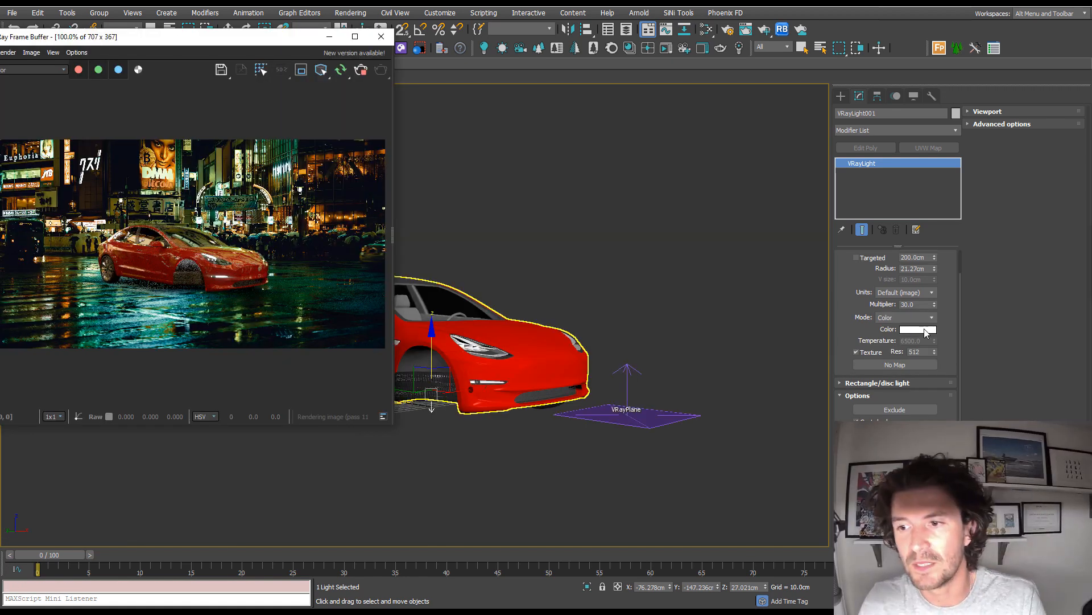
{"action": "left_click", "coordinate": [924, 330]}
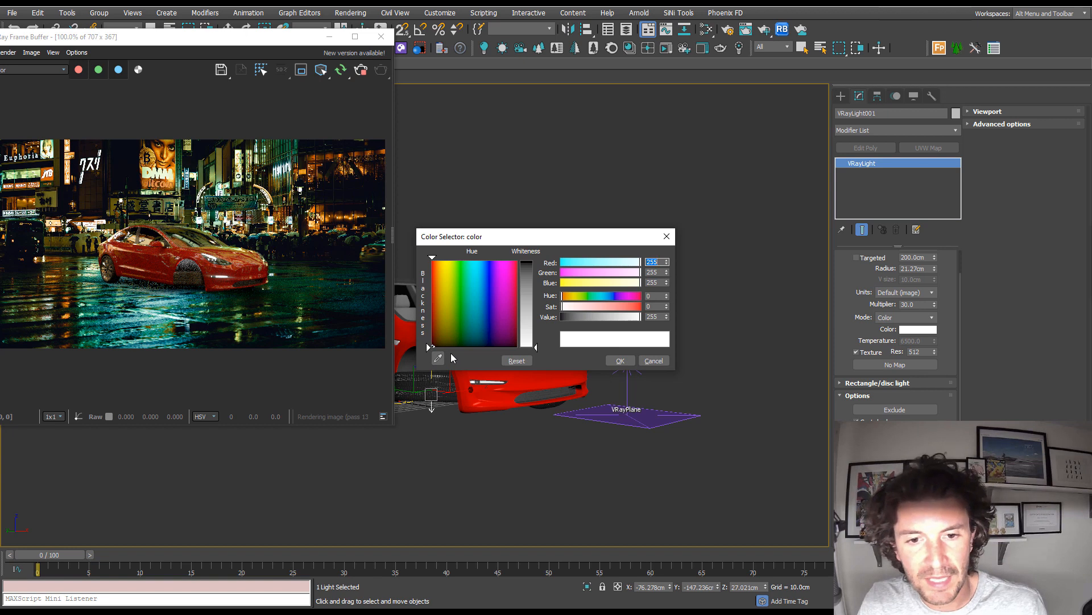
{"action": "left_click_drag", "start_coordinate": [438, 358], "coordinate": [318, 242]}
{"action": "left_click", "coordinate": [620, 360]}
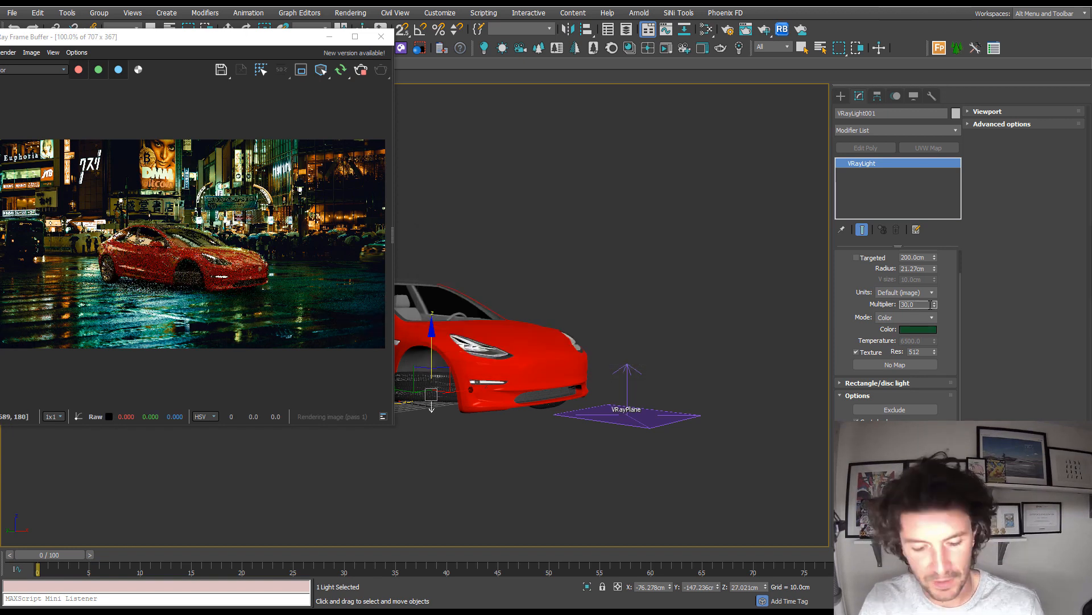
{"action": "type", "text": "0"}
{"action": "key", "text": "Return"}
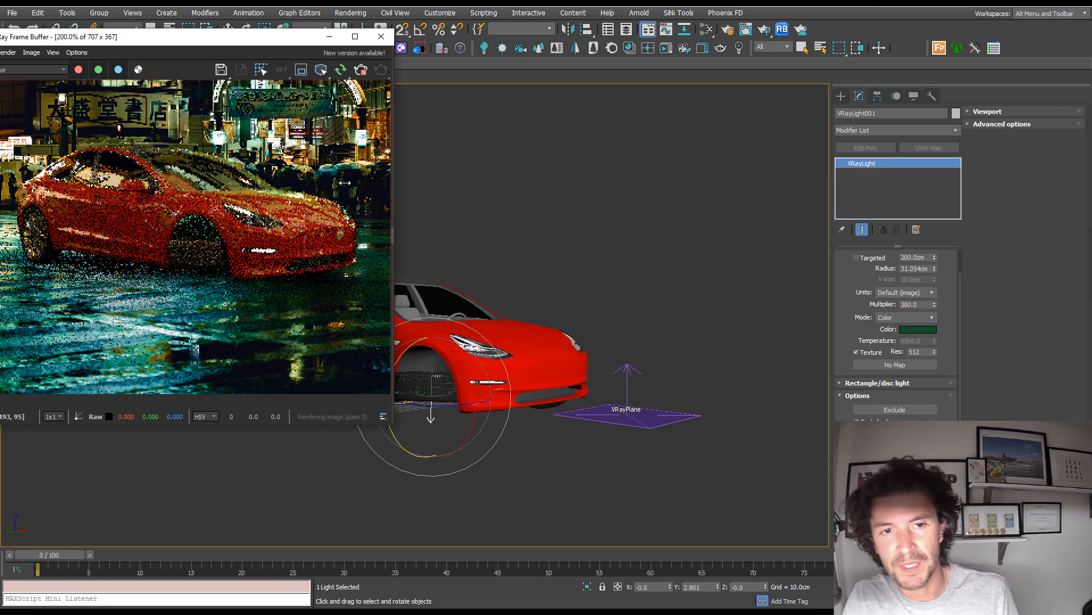
Select the car, its wheels and the wheel light, excluding Day 008 lightsource_001 from the selection
{"action": "left_click", "coordinate": [458, 264]}
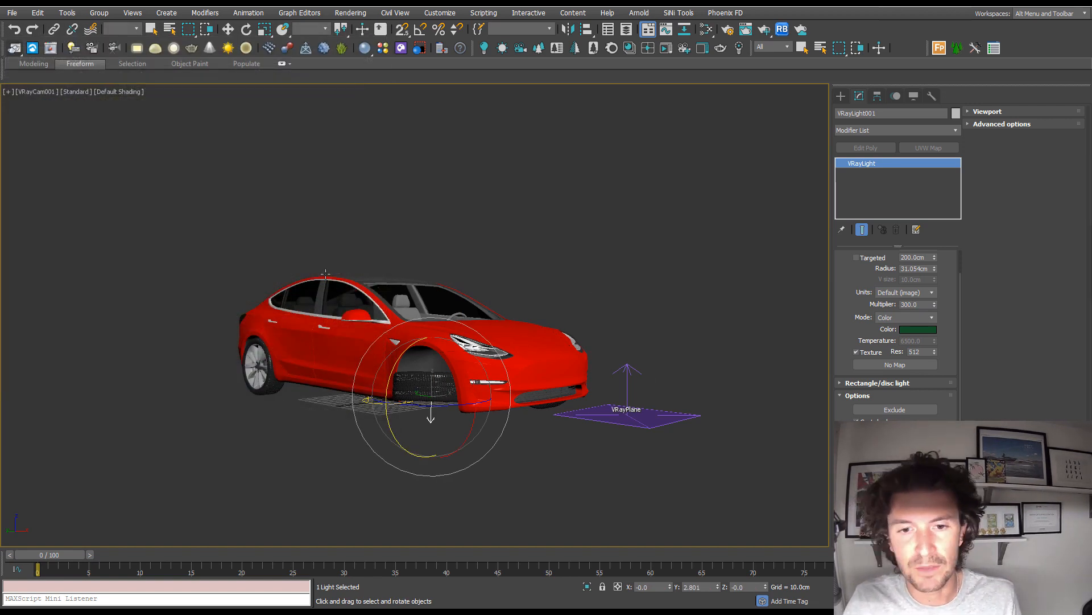
{"action": "left_click", "coordinate": [245, 245]}
{"action": "mouse_move", "coordinate": [603, 408]}
{"action": "left_mouse_down"}
{"action": "mouse_move", "coordinate": [602, 431]}
{"action": "mouse_move", "coordinate": [589, 415]}
{"action": "left_mouse_up"}
{"action": "left_click_drag", "start_coordinate": [658, 348], "coordinate": [671, 488]}
{"action": "key", "text": "alt"}
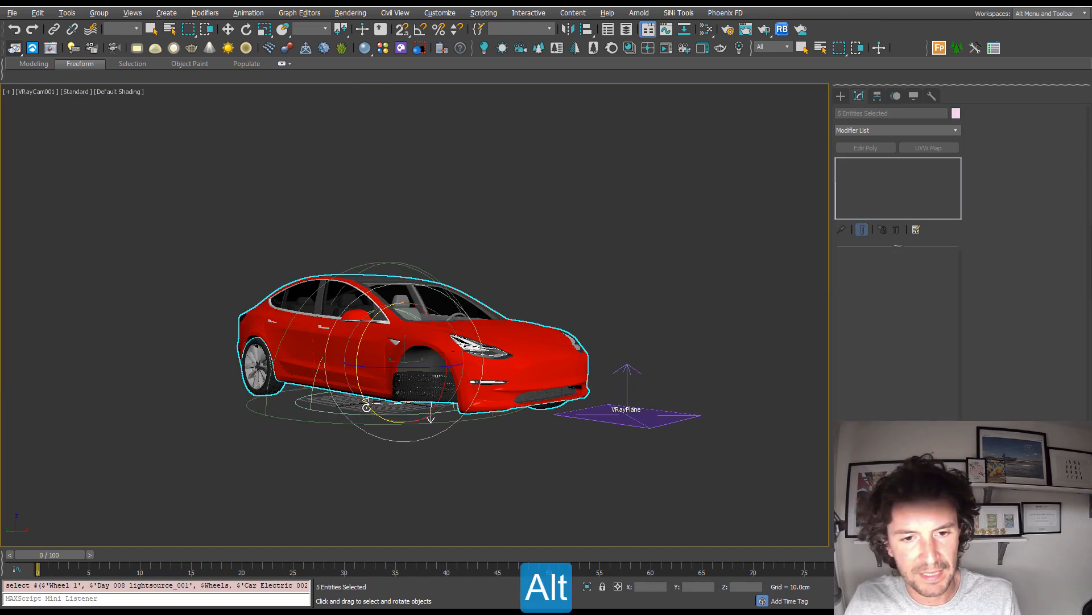
{"action": "left_click_drag", "start_coordinate": [301, 416], "coordinate": [294, 410], "text": "alt"}
Raise the selected car, wheels and light about 21.7 cm straight up, undoing the first, higher move
{"action": "right_click", "coordinate": [362, 387]}
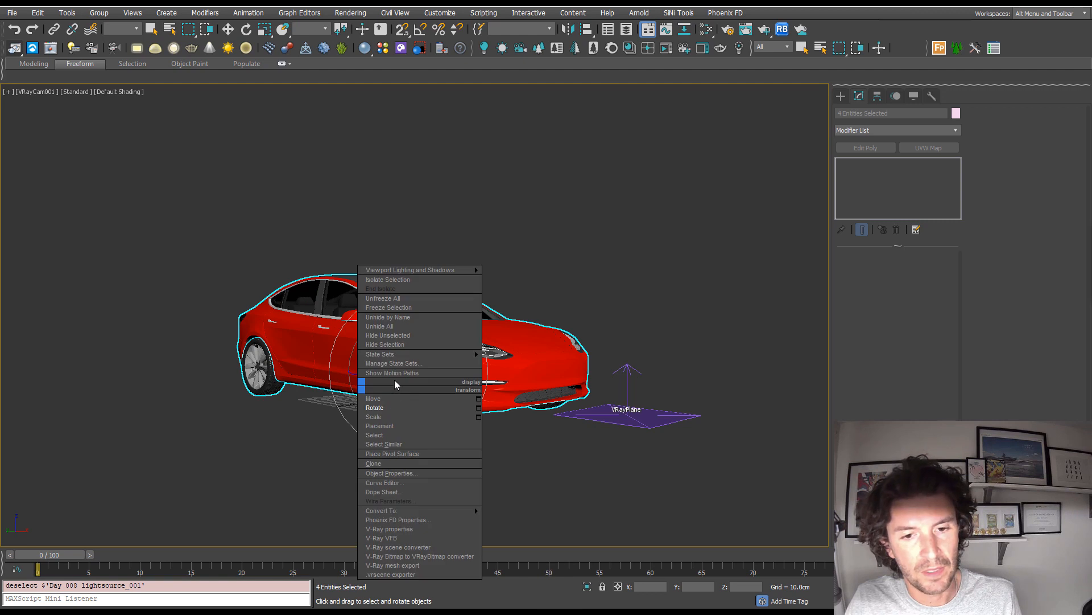
{"action": "left_click", "coordinate": [398, 399]}
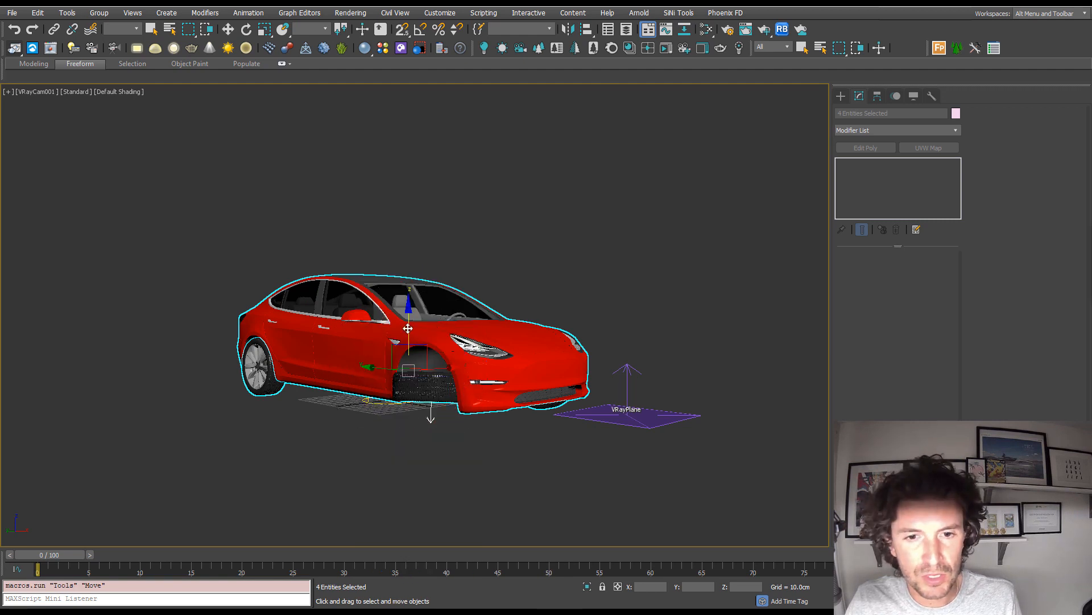
{"action": "left_click_drag", "start_coordinate": [408, 328], "coordinate": [411, 242]}
{"action": "key", "text": "ctrl+z"}
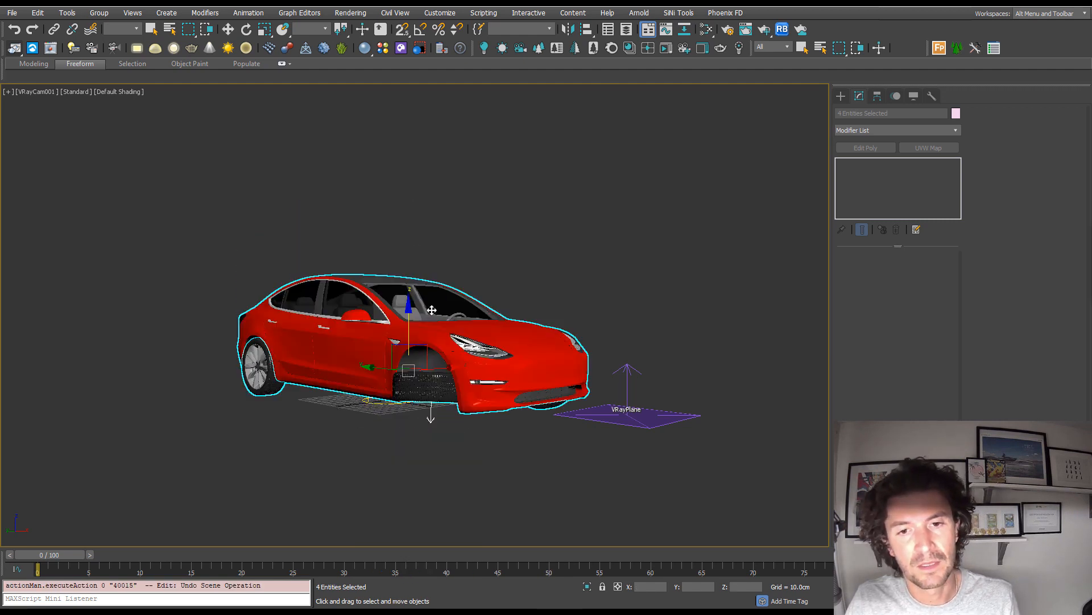
{"action": "left_click_drag", "start_coordinate": [408, 329], "coordinate": [404, 304]}
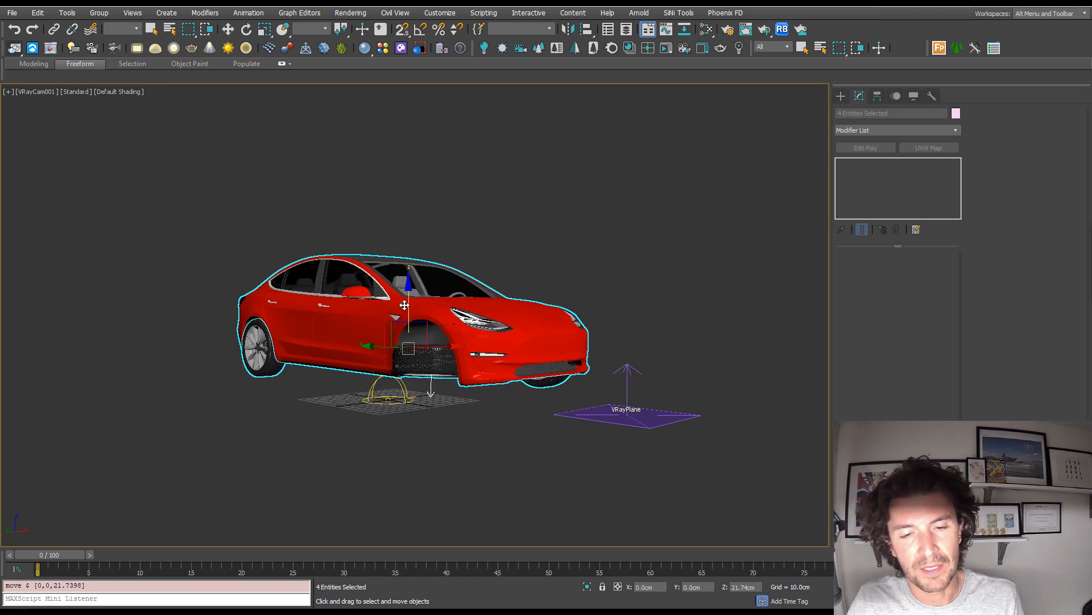
{"action": "left_click", "coordinate": [667, 391]}
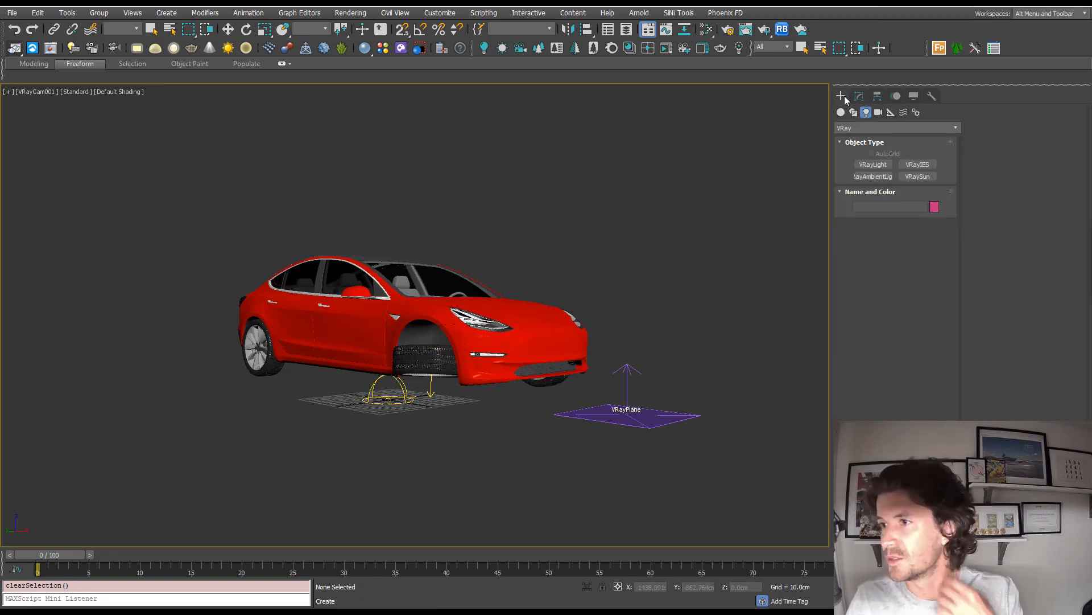
Create a cylinder atmospheric gizmo about 92 cm in radius on the ground below the front wheel
{"action": "left_click", "coordinate": [891, 114]}
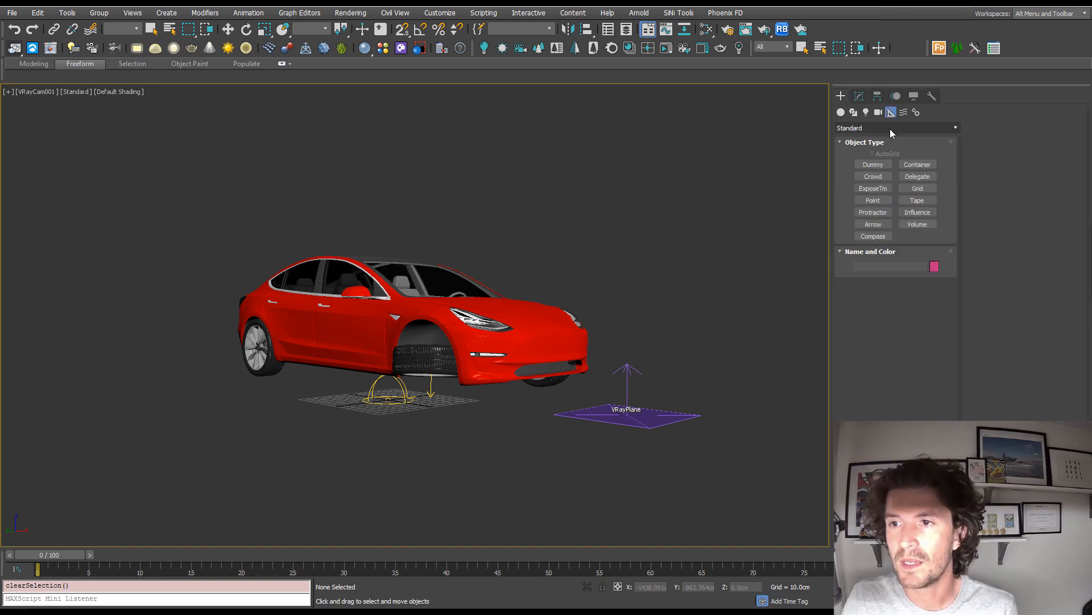
{"action": "left_click", "coordinate": [890, 128]}
{"action": "left_click", "coordinate": [871, 149]}
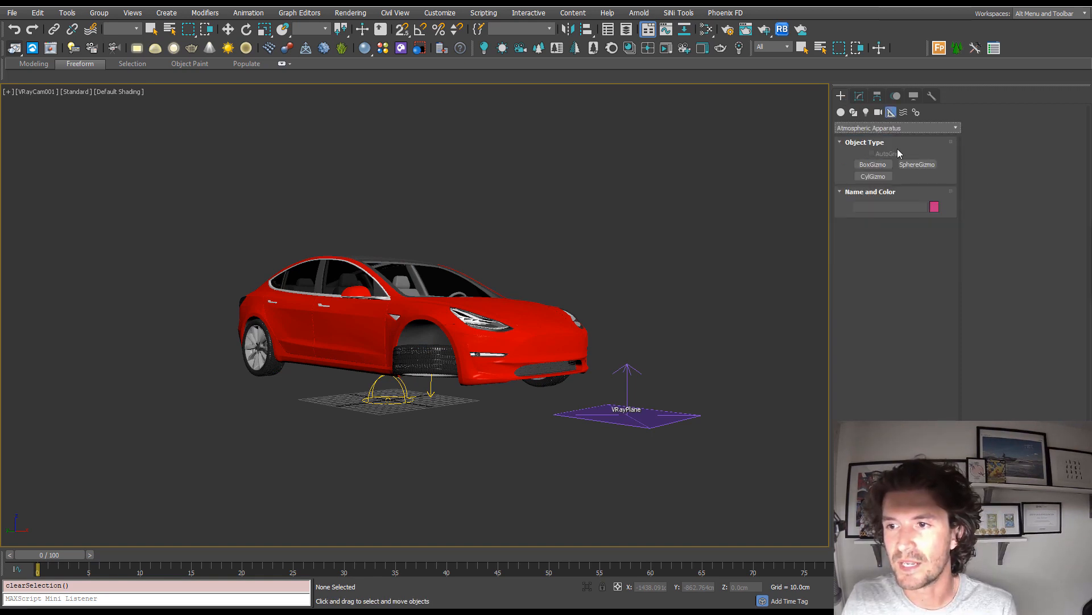
{"action": "left_click", "coordinate": [873, 176]}
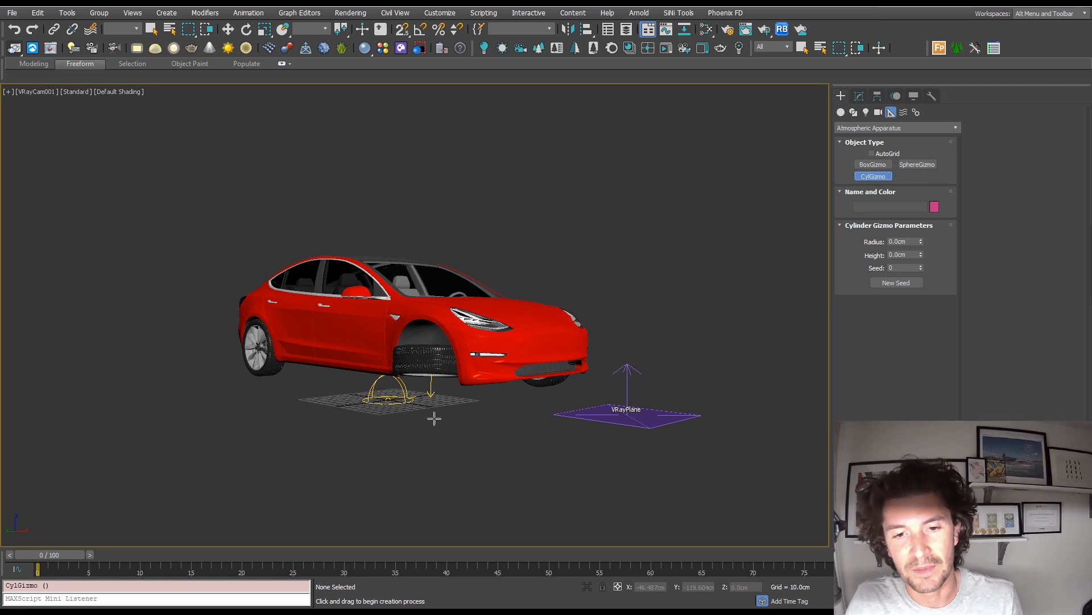
{"action": "left_click_drag", "start_coordinate": [424, 415], "coordinate": [439, 434]}
{"action": "left_click", "coordinate": [434, 369]}
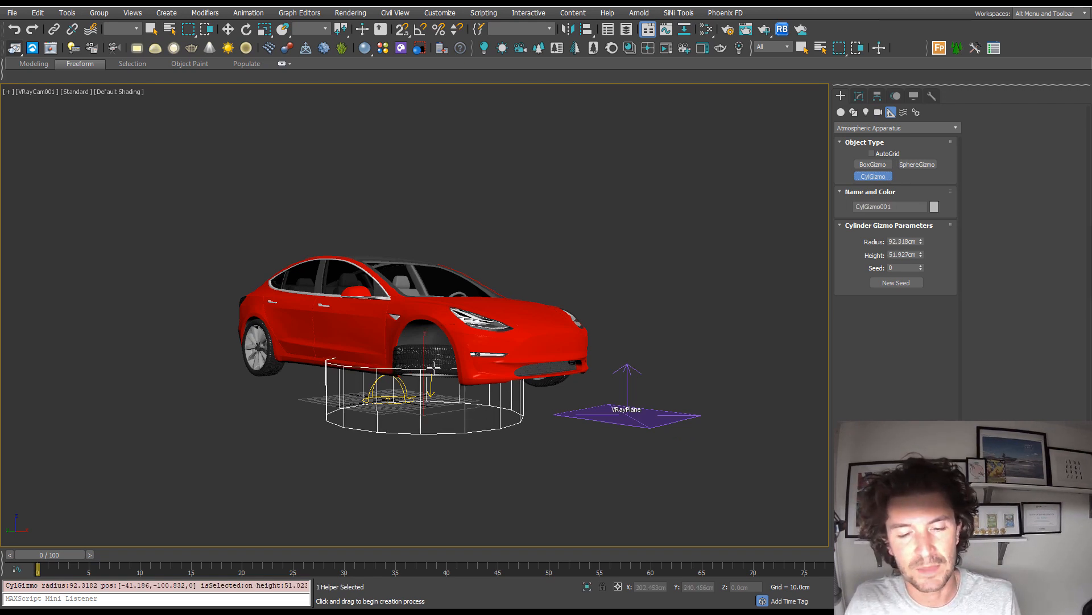
Reduce the cylinder gizmo's radius to about 23 cm and position it directly under the flattened front wheel
{"action": "key", "text": "w"}
{"action": "key", "text": "t"}
{"action": "key", "text": "z"}
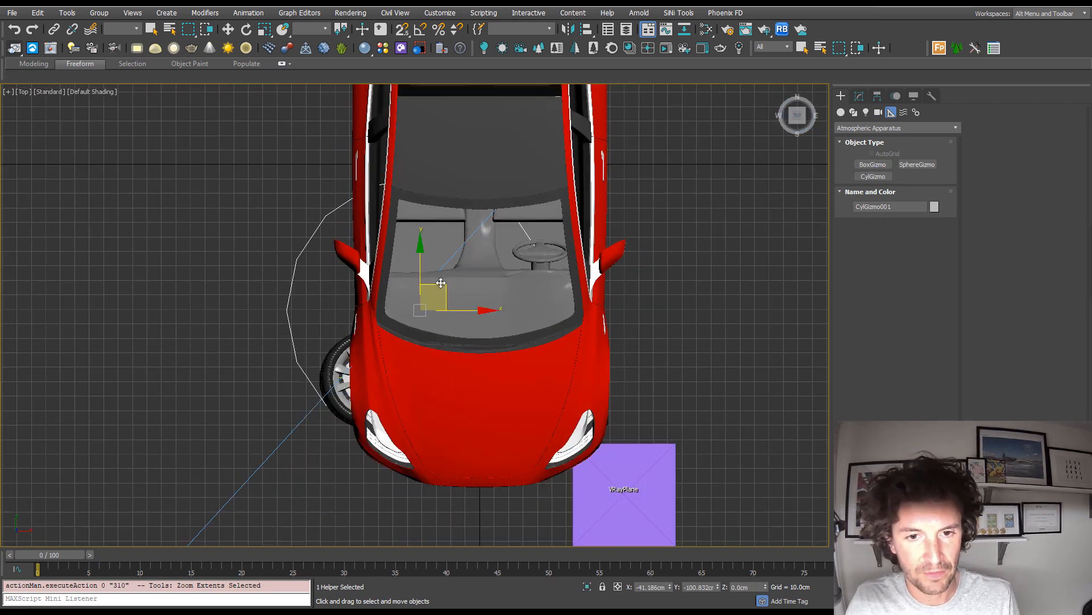
{"action": "left_click_drag", "start_coordinate": [387, 340], "coordinate": [375, 367]}
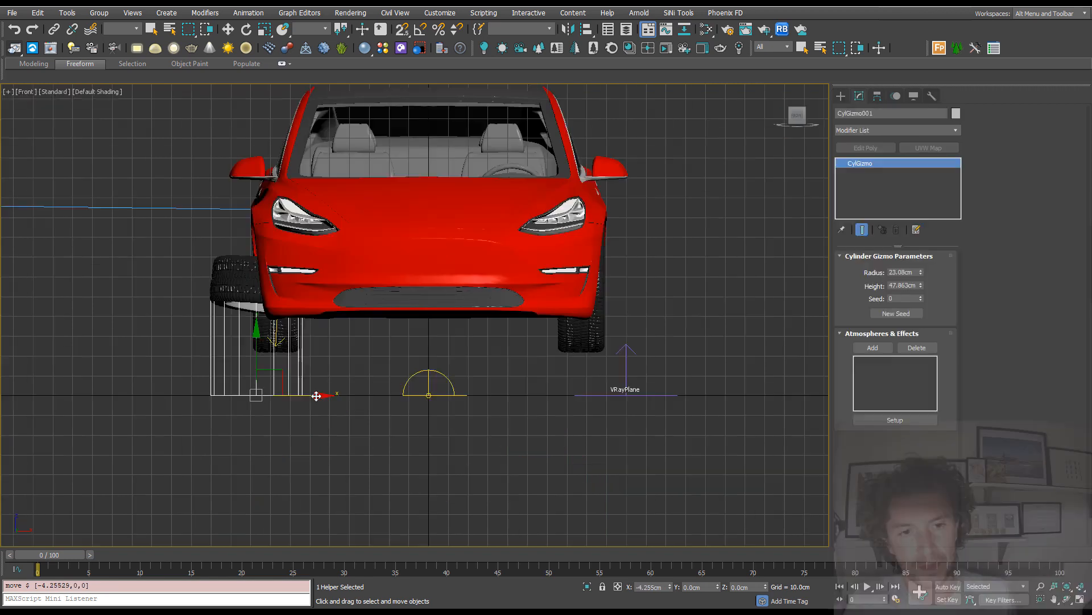
{"action": "left_click_drag", "start_coordinate": [341, 397], "coordinate": [318, 396]}
{"action": "middle_click_drag", "start_coordinate": [319, 397], "coordinate": [192, 396], "text": "alt"}
{"action": "left_click_drag", "start_coordinate": [151, 416], "coordinate": [160, 418]}
Add a new Fire Effect atmosphere to the cylinder gizmo
{"action": "left_click", "coordinate": [885, 345]}
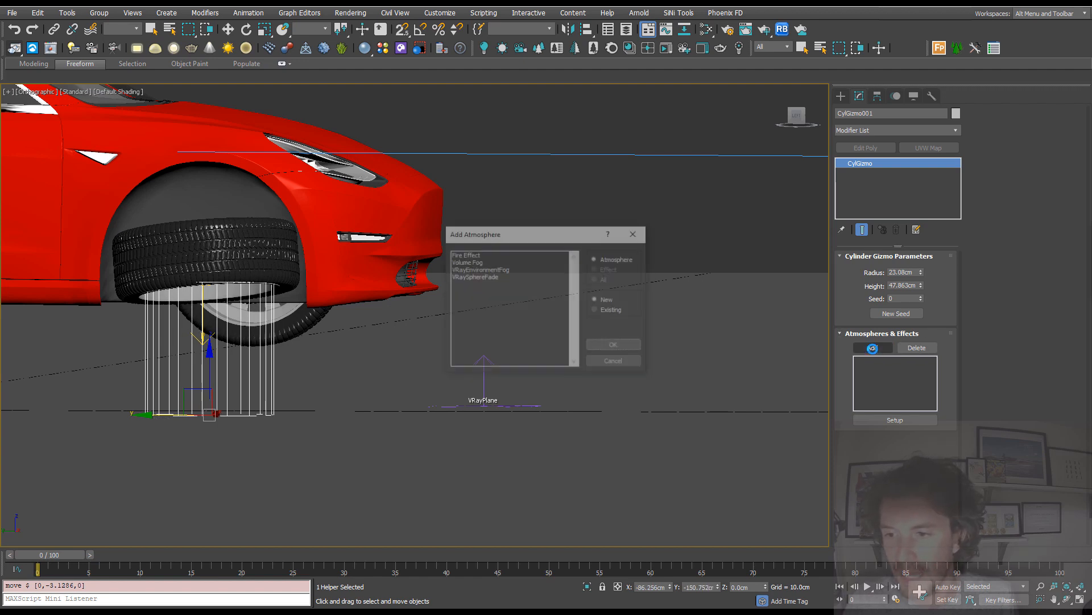
{"action": "left_click", "coordinate": [472, 256]}
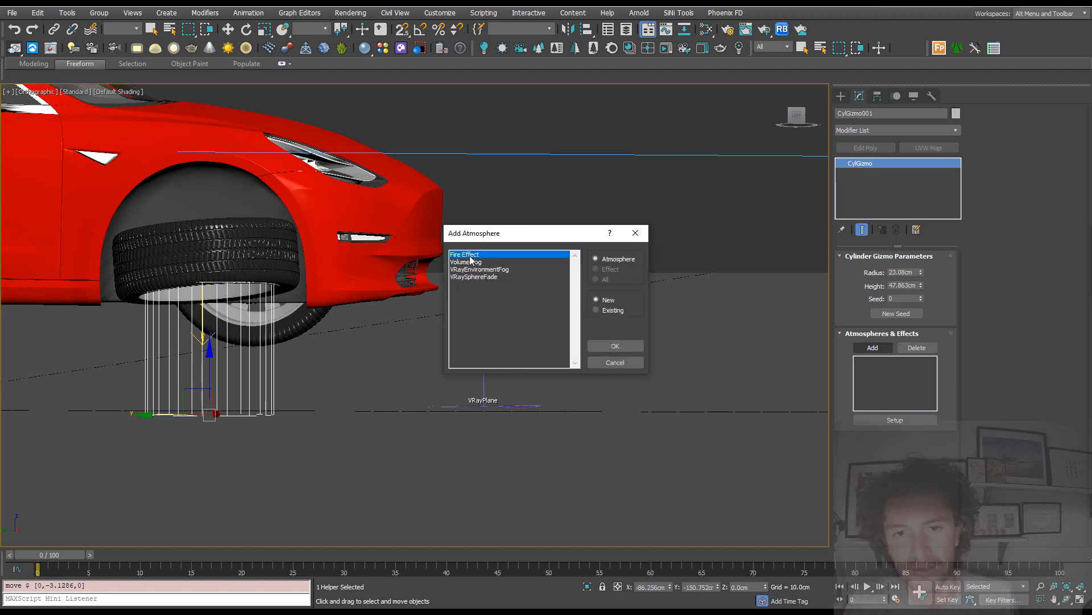
{"action": "left_click", "coordinate": [608, 342]}
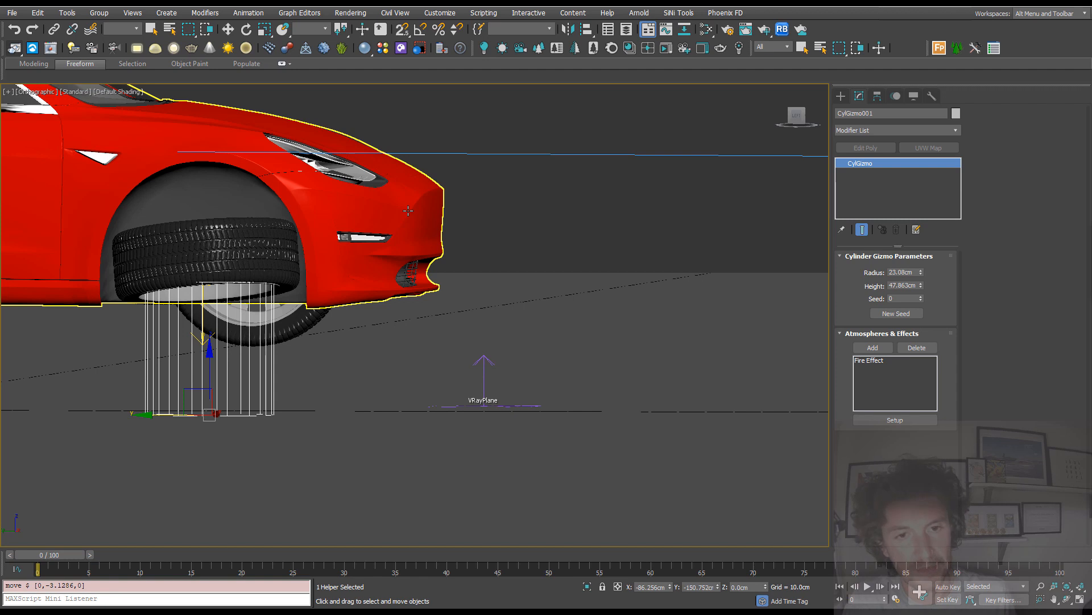
Start a render of the raised car through the V-Ray camera in the frame buffer
{"action": "key", "text": "c"}
{"action": "left_click", "coordinate": [15, 51]}
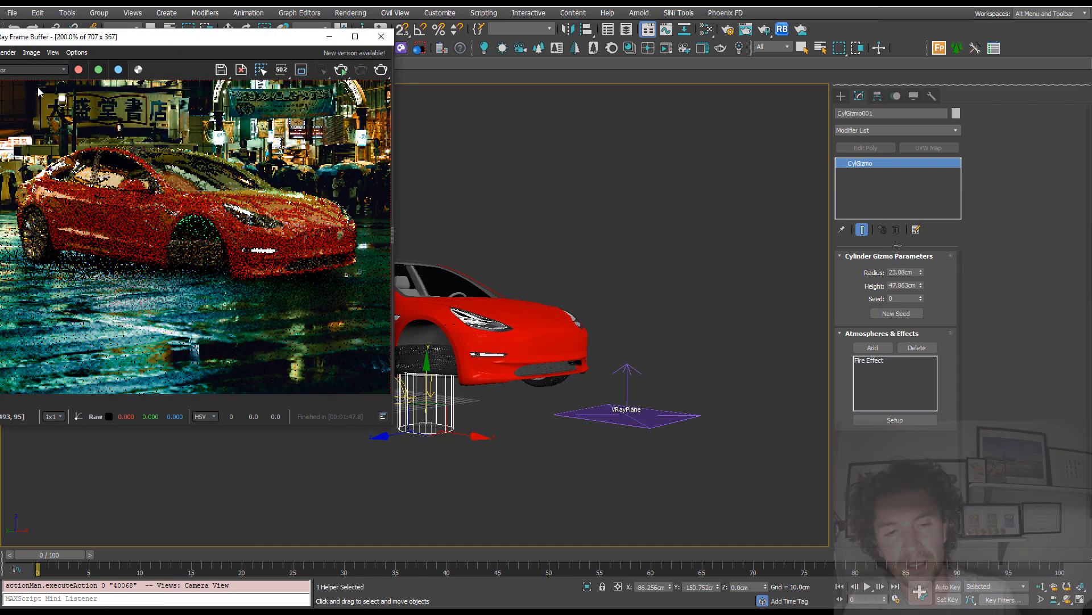
{"action": "key", "text": "shift+q"}
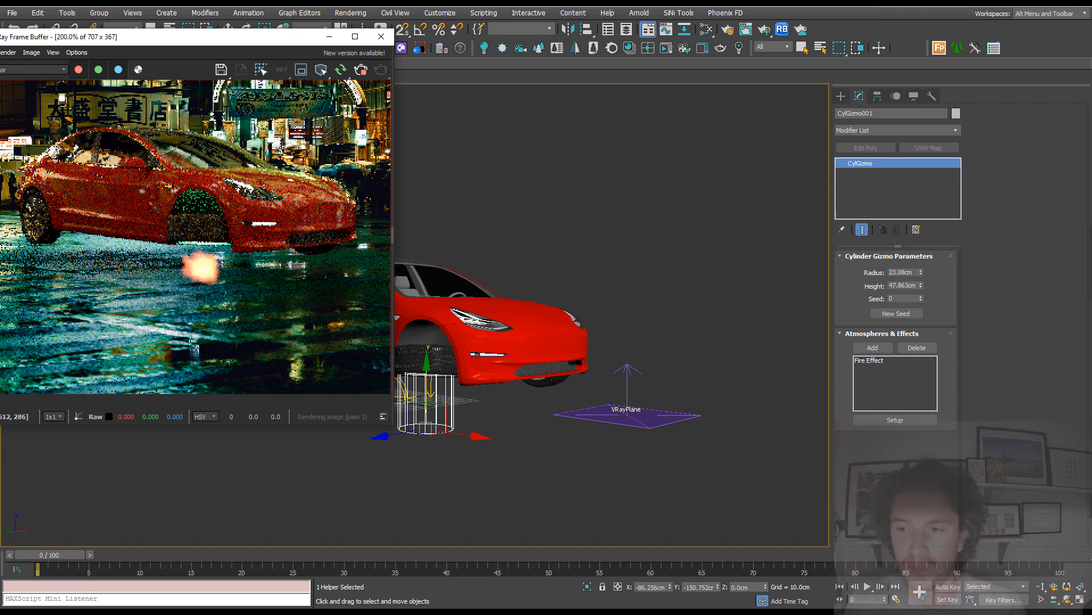
Open the Fire Effect's setup, set its inner color to dark green and copy that color to the outer color
{"action": "left_click", "coordinate": [880, 360]}
{"action": "left_click", "coordinate": [894, 420]}
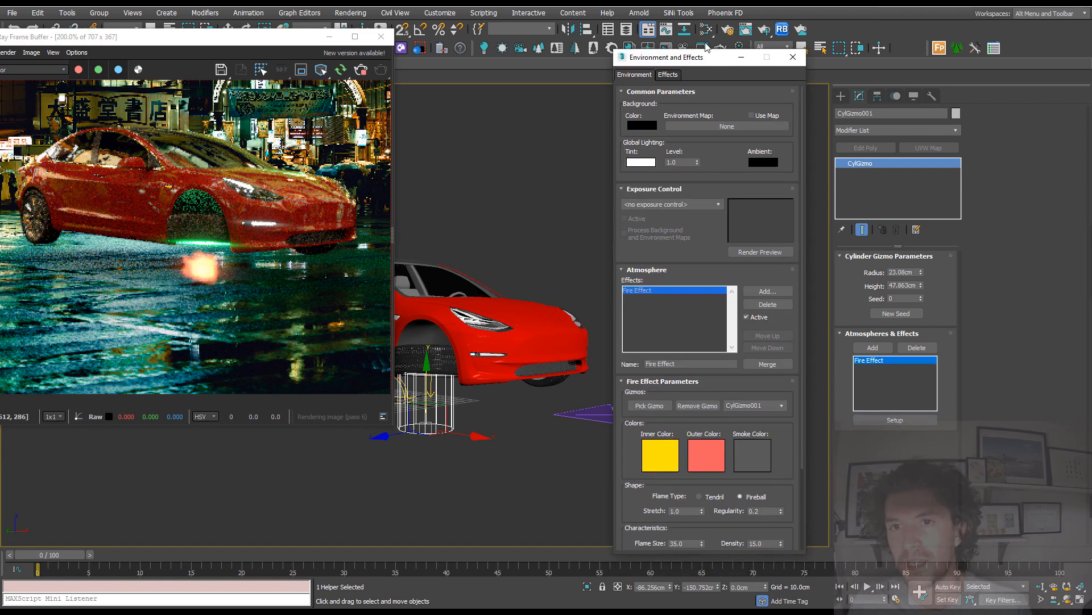
{"action": "left_click_drag", "start_coordinate": [706, 81], "coordinate": [704, 40]}
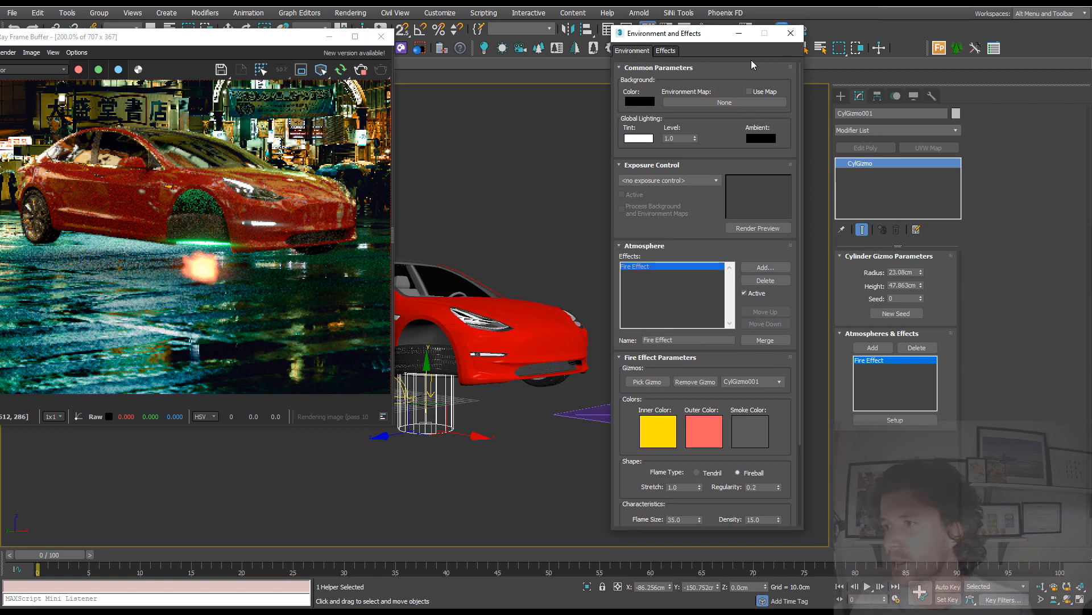
{"action": "left_click", "coordinate": [666, 436]}
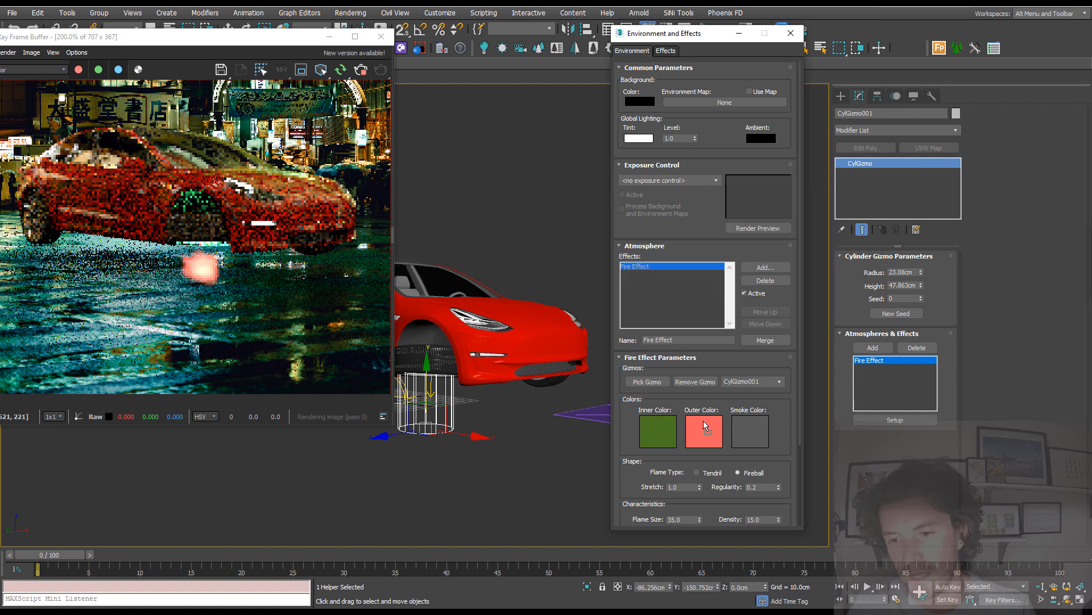
{"action": "left_click_drag", "start_coordinate": [658, 431], "coordinate": [705, 427]}
{"action": "left_click", "coordinate": [700, 288]}
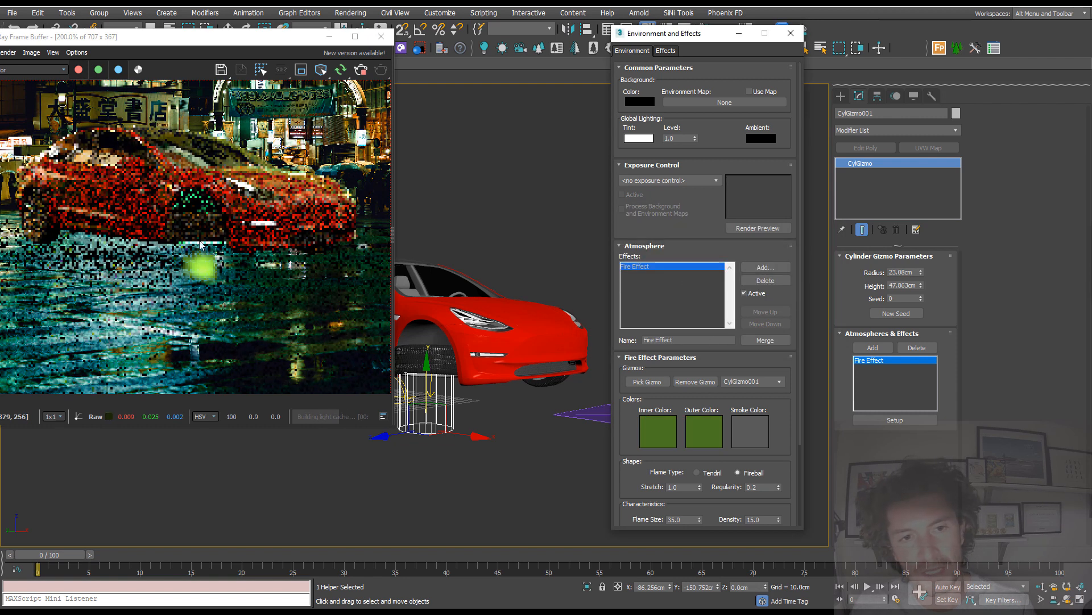
Set the fire's inner color to teal, copy it to the outer color, and lighten the inner color to pale teal
{"action": "left_click", "coordinate": [653, 433]}
{"action": "left_click_drag", "start_coordinate": [740, 294], "coordinate": [752, 294]}
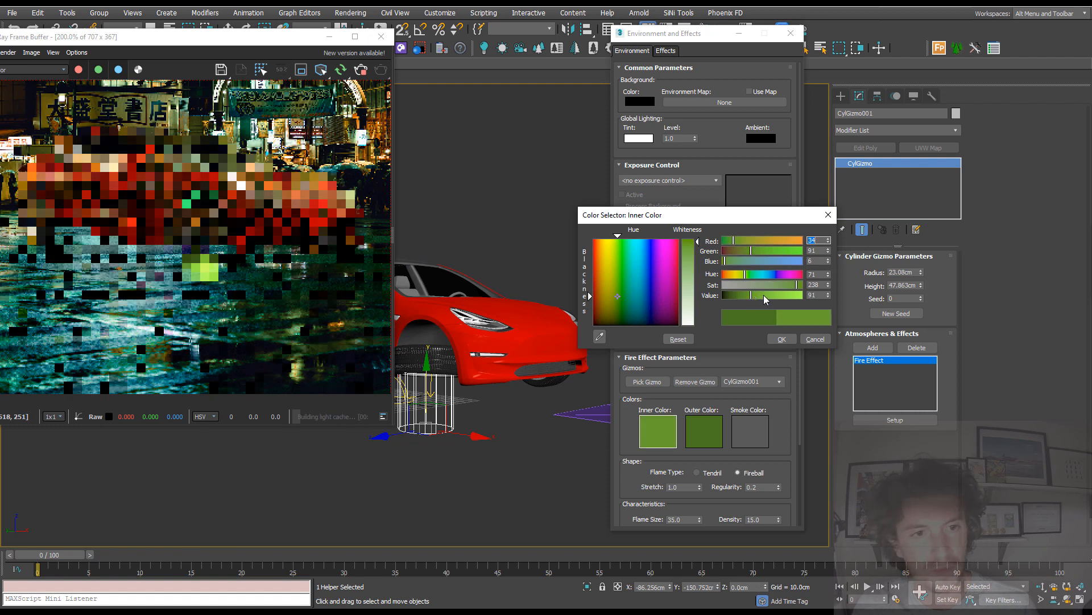
{"action": "left_click", "coordinate": [603, 340]}
{"action": "left_click_drag", "start_coordinate": [660, 432], "coordinate": [704, 431]}
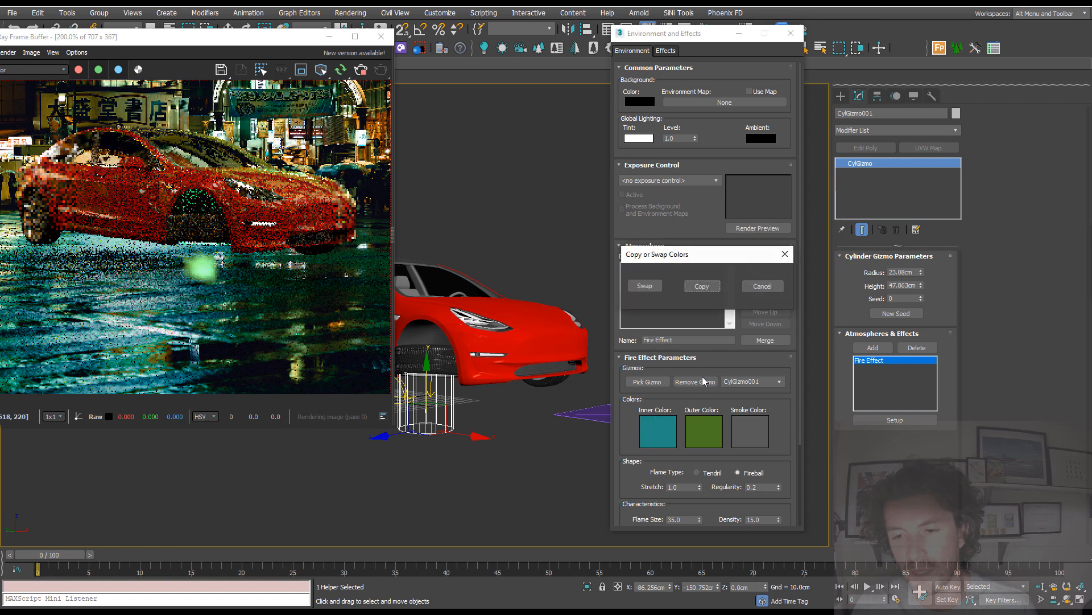
{"action": "left_click", "coordinate": [702, 286]}
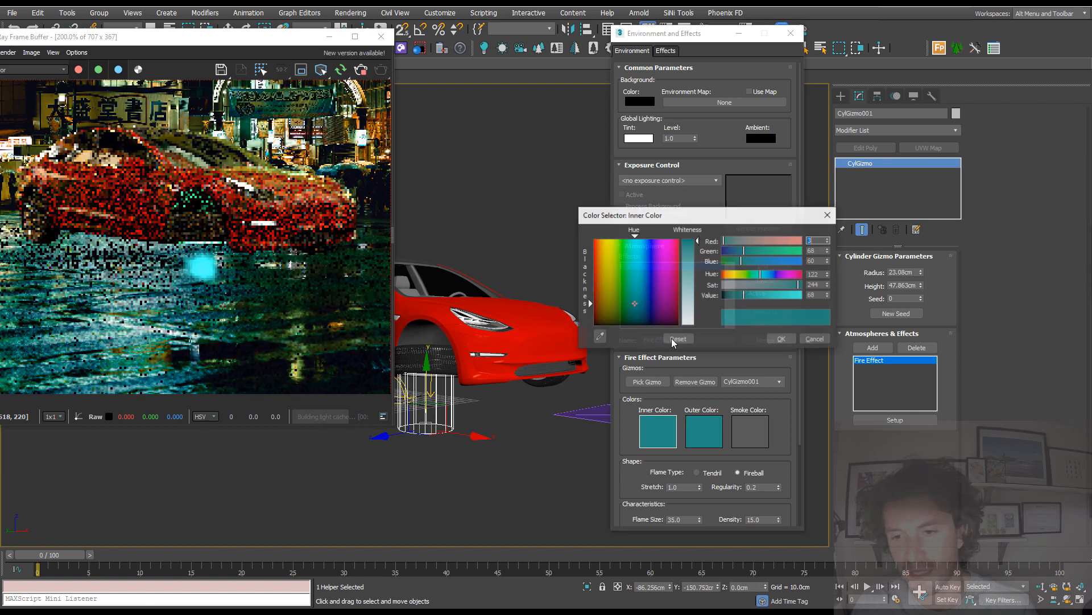
{"action": "left_click", "coordinate": [688, 270]}
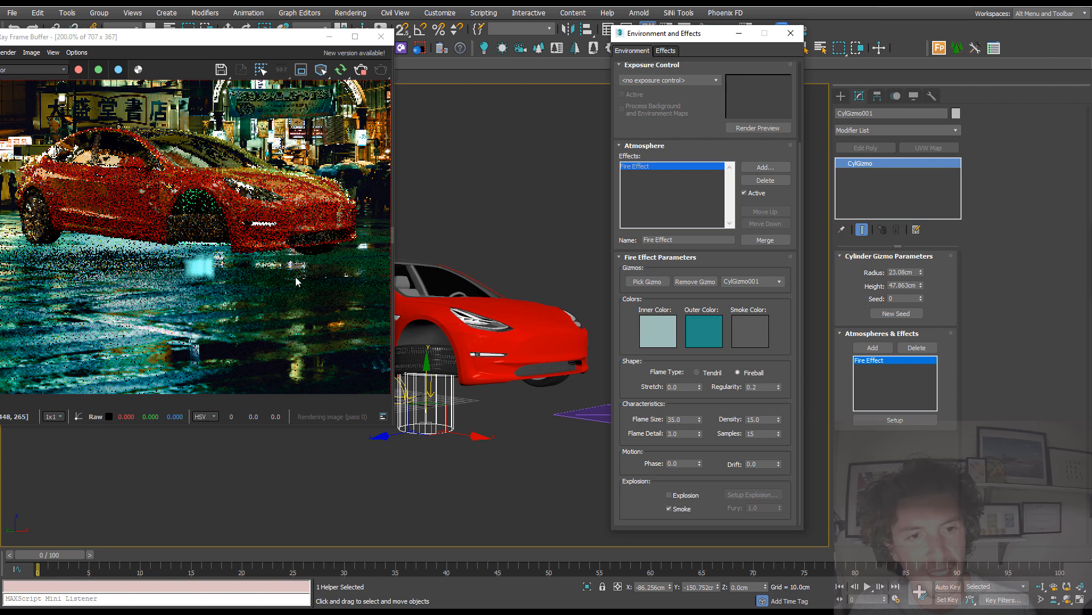
Enlarge the cylinder gizmo to about 35.5 cm radius and 83.8 cm height, and reduce the fire density to 7.8
{"action": "left_click_drag", "start_coordinate": [921, 285], "coordinate": [916, 241]}
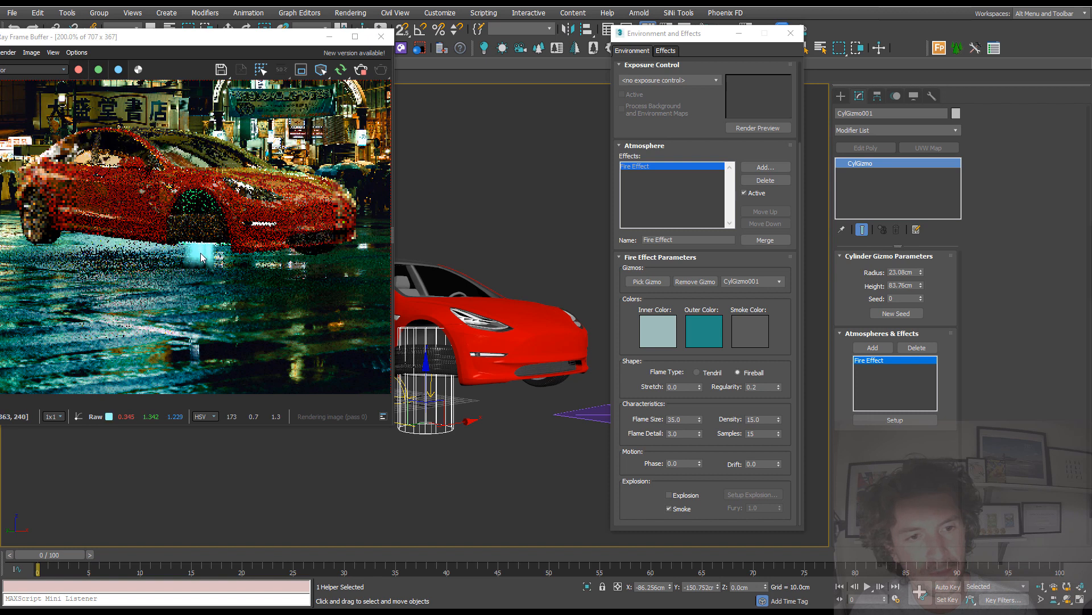
{"action": "left_click_drag", "start_coordinate": [778, 421], "coordinate": [782, 455]}
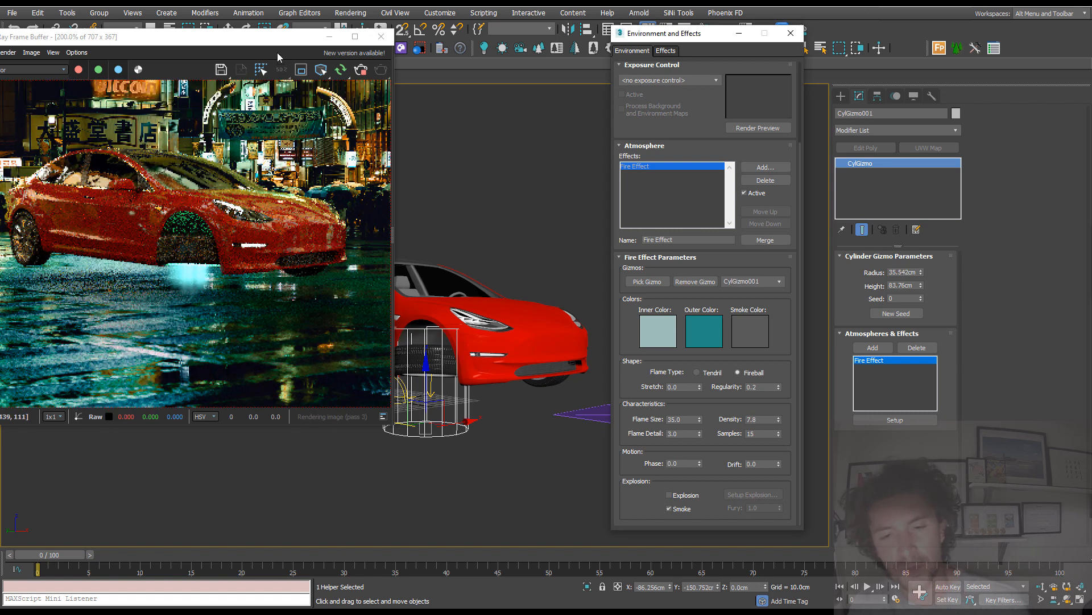
Close the frame buffer and copy the fire's teal outer color onto the disc light under the front wheel
{"action": "left_click", "coordinate": [380, 36]}
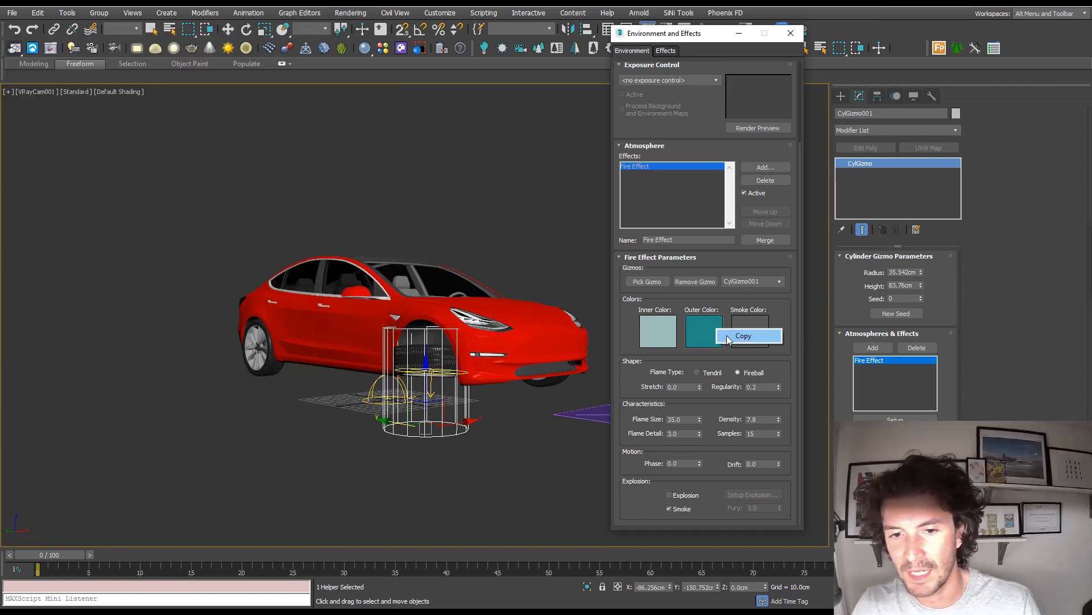
{"action": "left_click", "coordinate": [431, 391]}
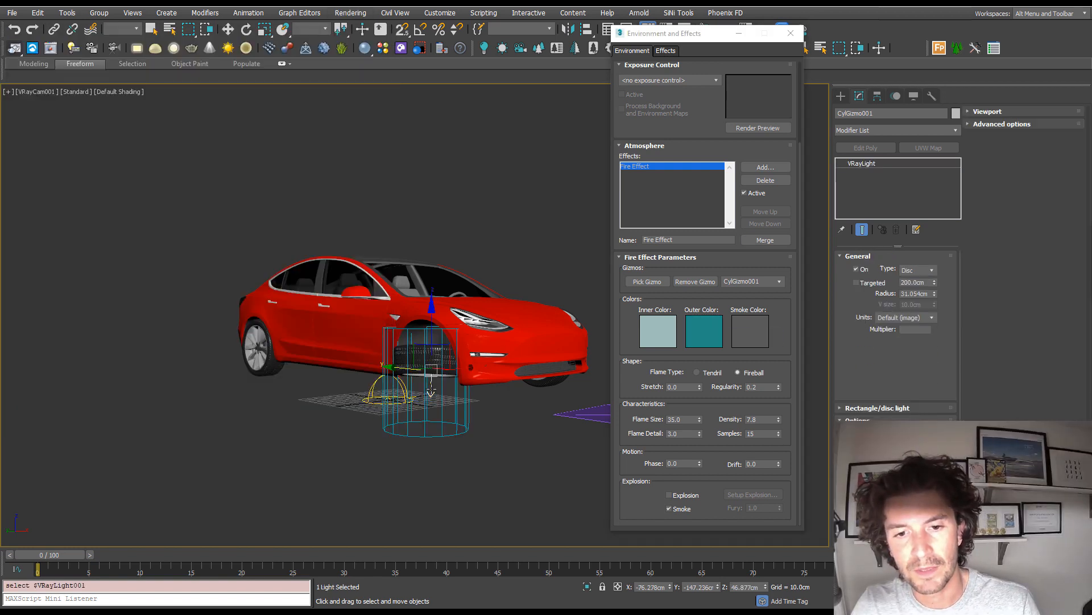
{"action": "right_click", "coordinate": [921, 355]}
{"action": "left_click", "coordinate": [940, 379]}
{"action": "left_click", "coordinate": [501, 420]}
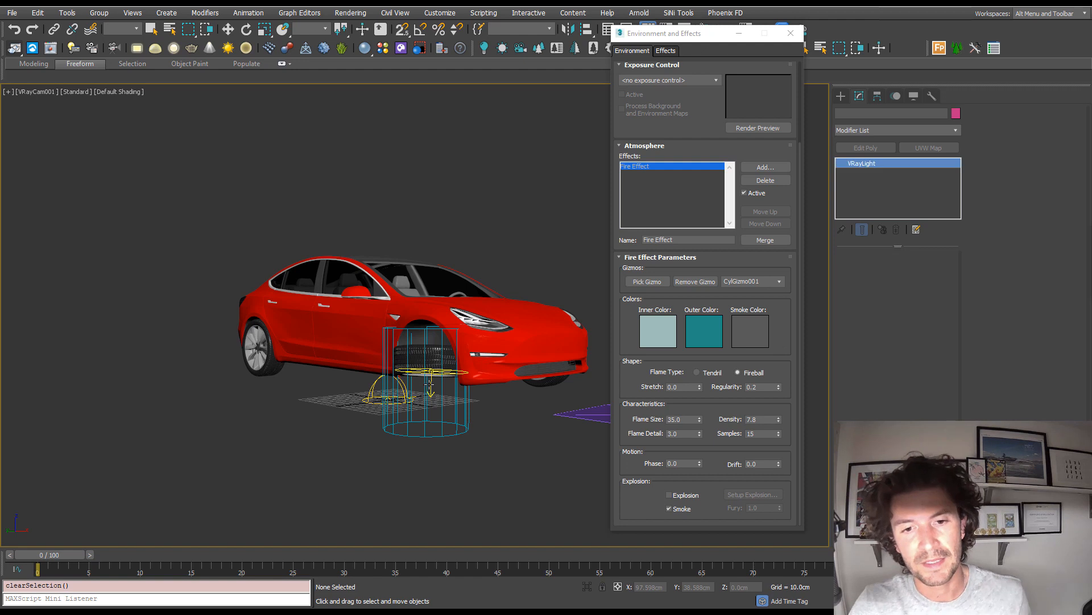
Group the disc light, the flattened front wheel and the cylinder gizmo under the name Wheel
{"action": "left_click", "coordinate": [430, 389]}
{"action": "left_click", "coordinate": [430, 357], "text": "ctrl"}
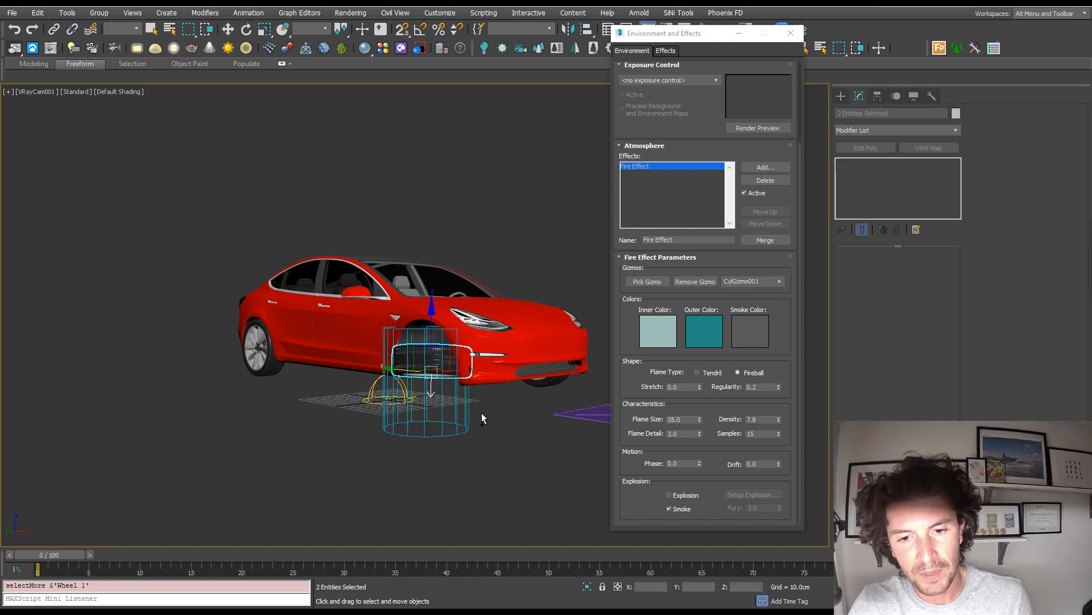
{"action": "left_click", "coordinate": [437, 437], "text": "ctrl"}
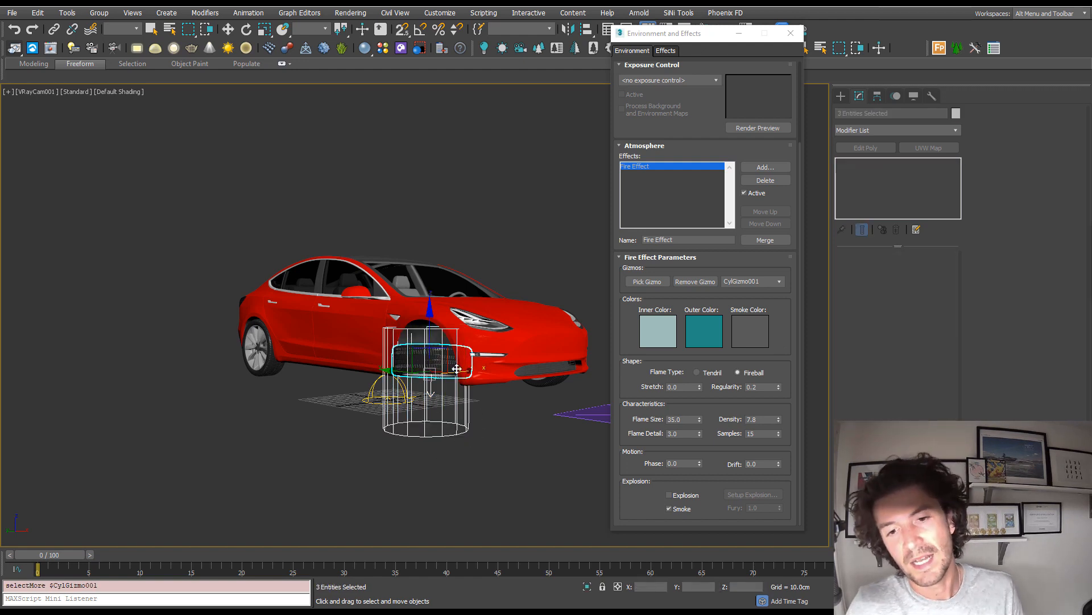
{"action": "left_click", "coordinate": [790, 34]}
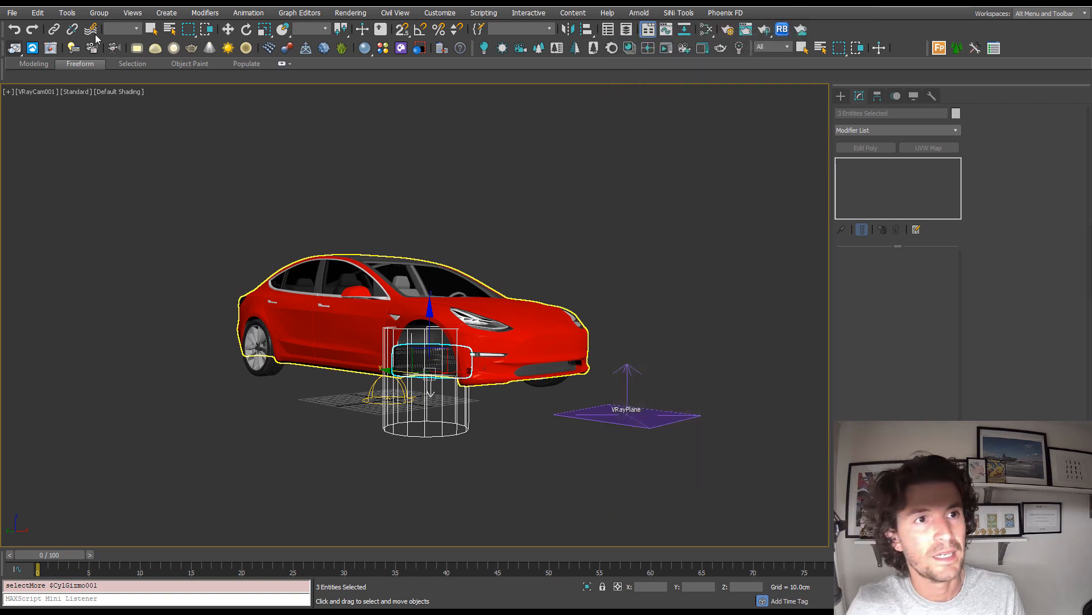
{"action": "left_click", "coordinate": [92, 13]}
{"action": "left_click", "coordinate": [105, 23]}
{"action": "type", "text": "Wheel"}
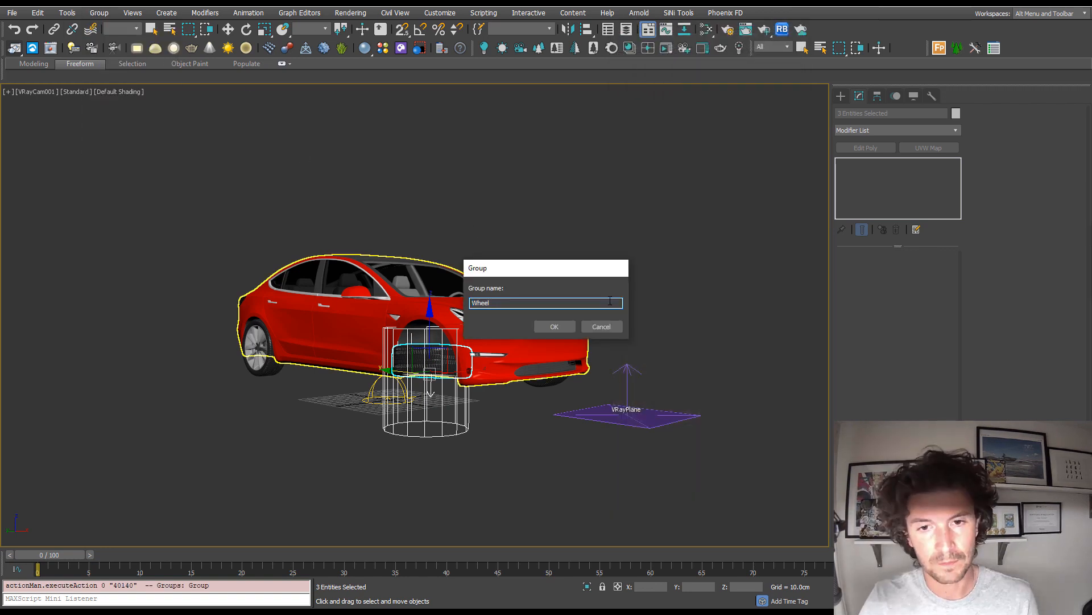
{"action": "key", "text": "Return"}
Hide everything except the new Wheel group and the original upright wheels
{"action": "left_click", "coordinate": [270, 366], "text": "ctrl"}
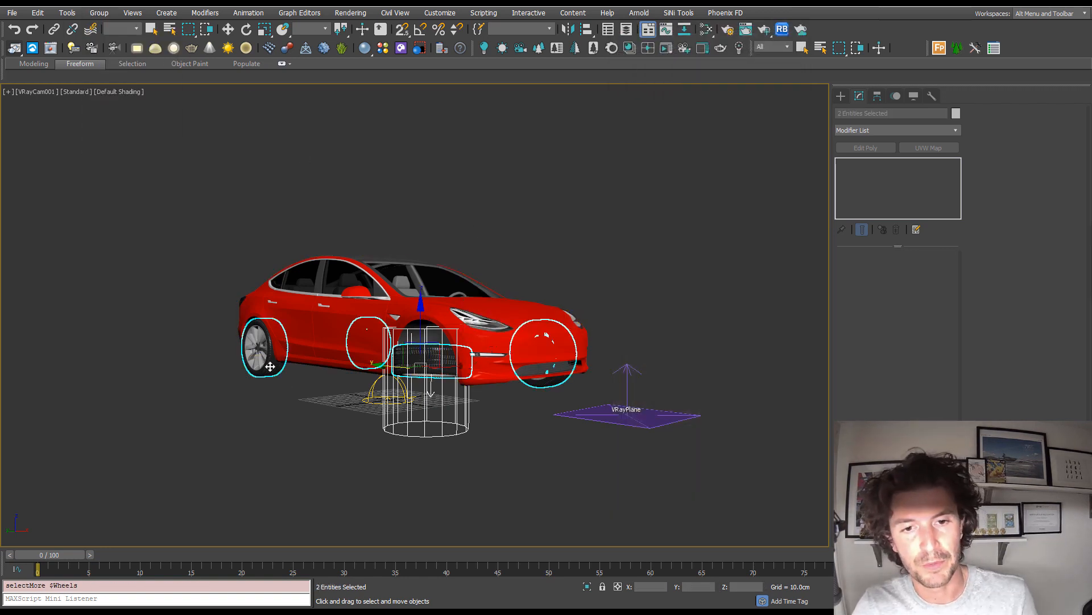
{"action": "right_click", "coordinate": [391, 363]}
{"action": "left_click", "coordinate": [339, 309]}
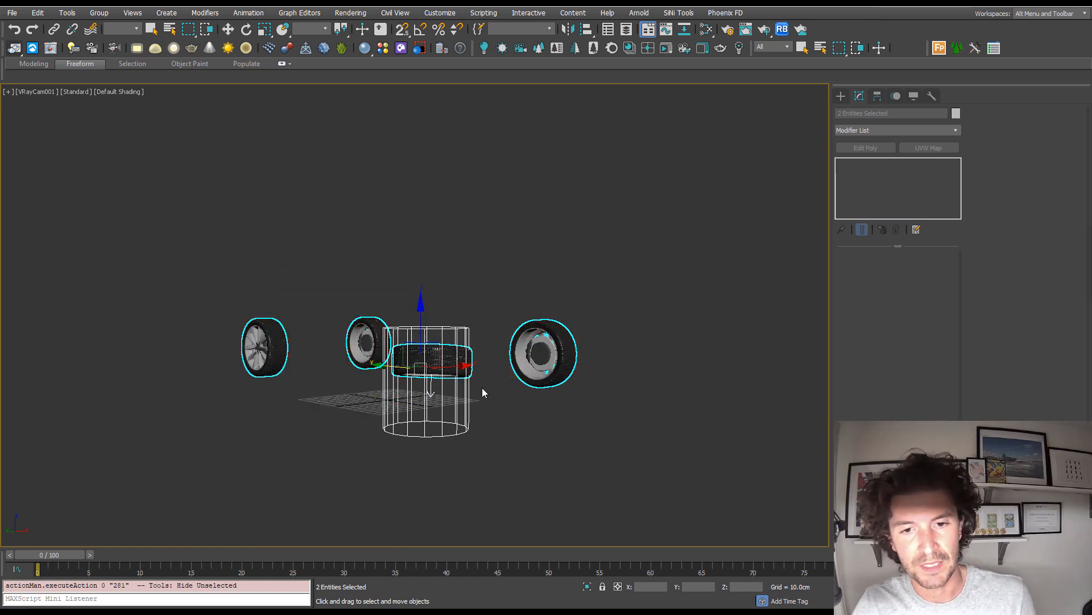
In the top view, clone the Wheel group as one instance at the opposite front wheel position
{"action": "left_click", "coordinate": [449, 363]}
{"action": "key", "text": "t"}
{"action": "key", "text": "z"}
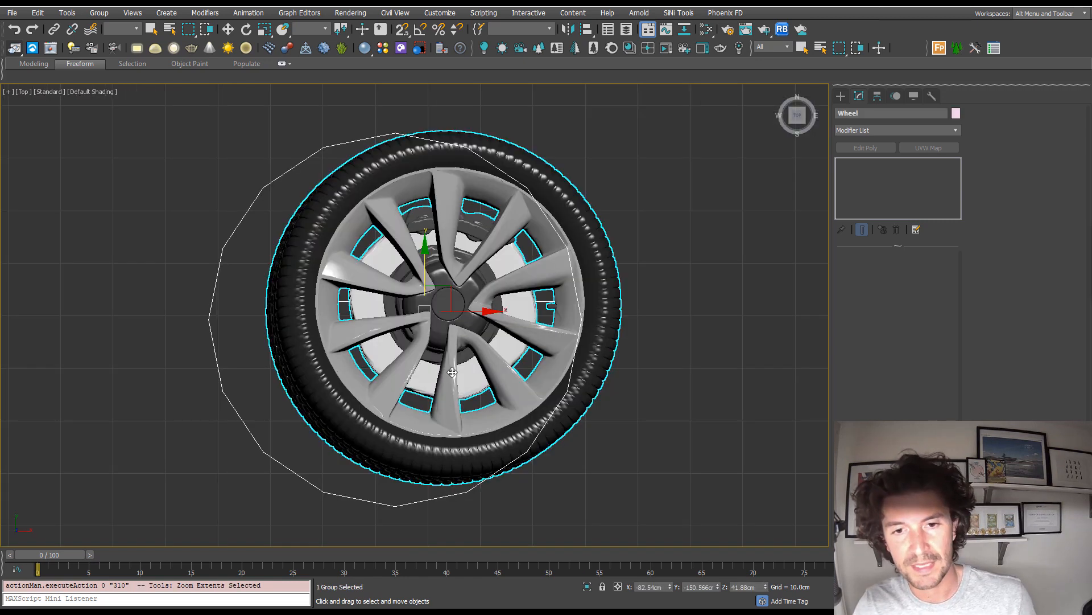
{"action": "scroll", "coordinate": [449, 370], "scroll_direction": "down", "scroll_amount": 5}
{"action": "left_click_drag", "start_coordinate": [493, 353], "coordinate": [700, 347], "text": "shift"}
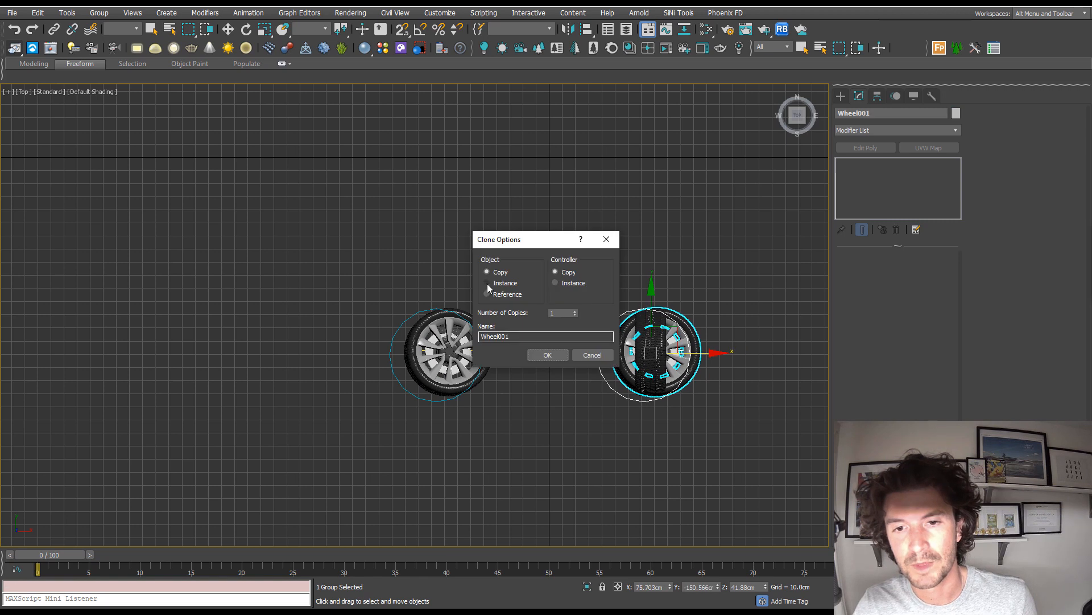
{"action": "left_click", "coordinate": [488, 283]}
{"action": "left_click", "coordinate": [547, 355]}
Duplicate the front wheel groups at the two rear wheel positions and restore the full car in the V-Ray camera view
{"action": "right_click", "coordinate": [686, 354]}
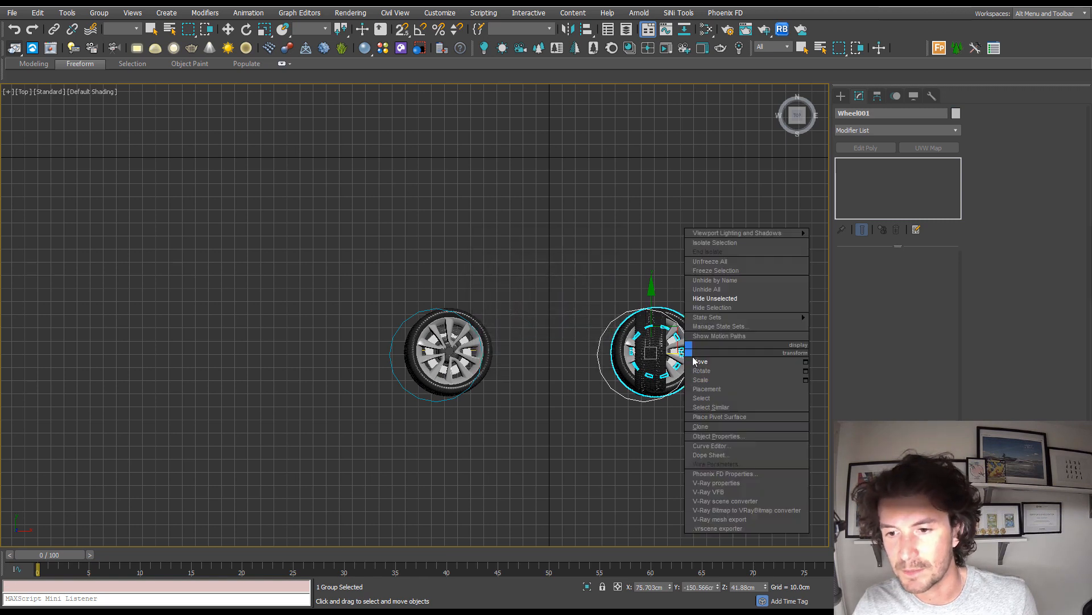
{"action": "left_click", "coordinate": [709, 366]}
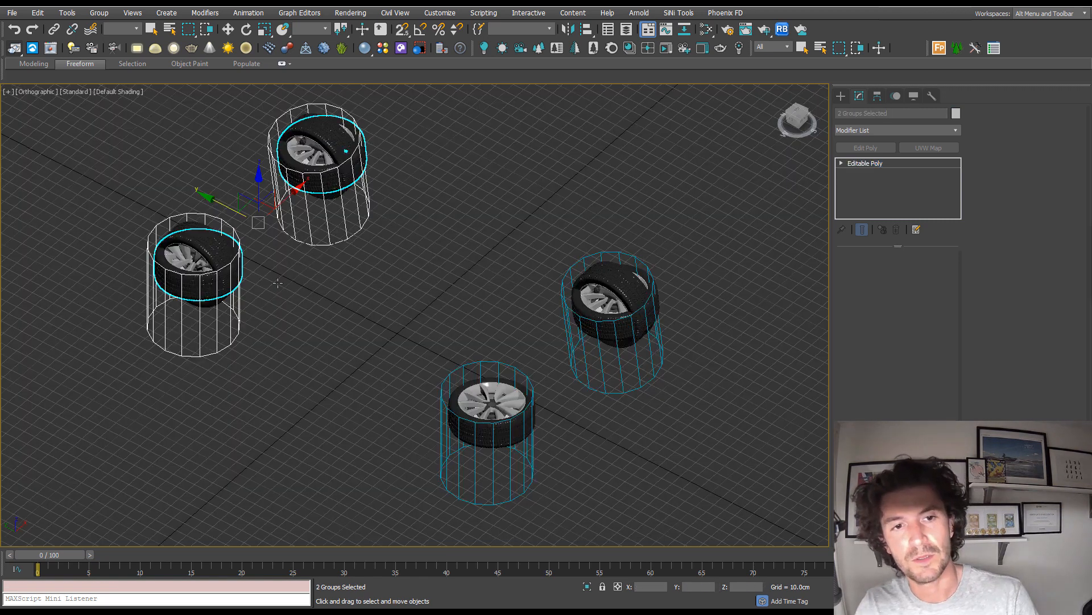
{"action": "left_click", "coordinate": [489, 334]}
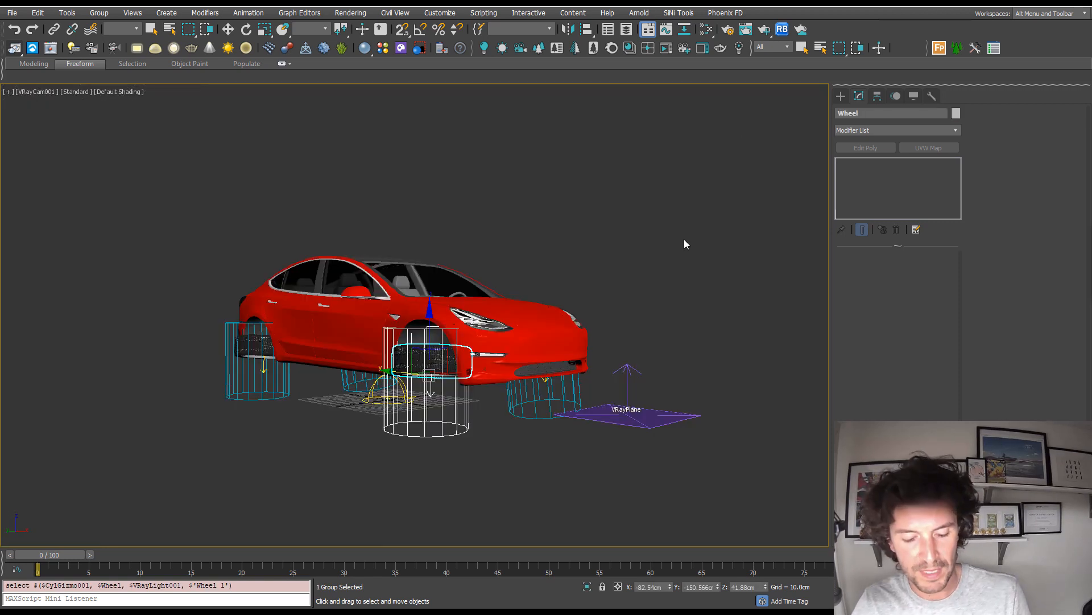
Assign the cylinder gizmos of the three cloned wheels to the existing Fire Effect in the environment settings
{"action": "key", "text": "8"}
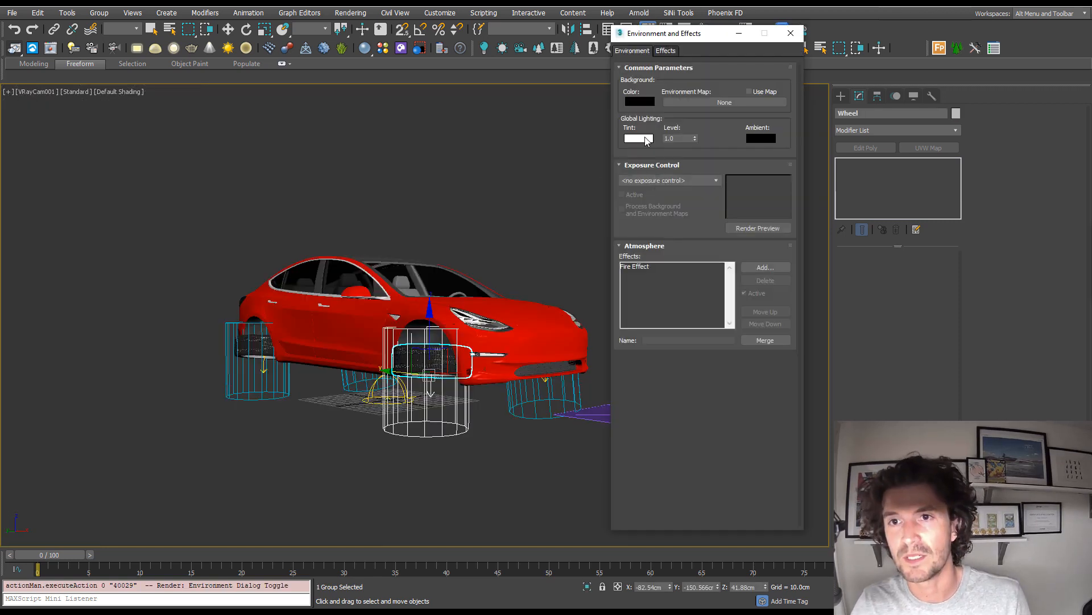
{"action": "left_click", "coordinate": [636, 268]}
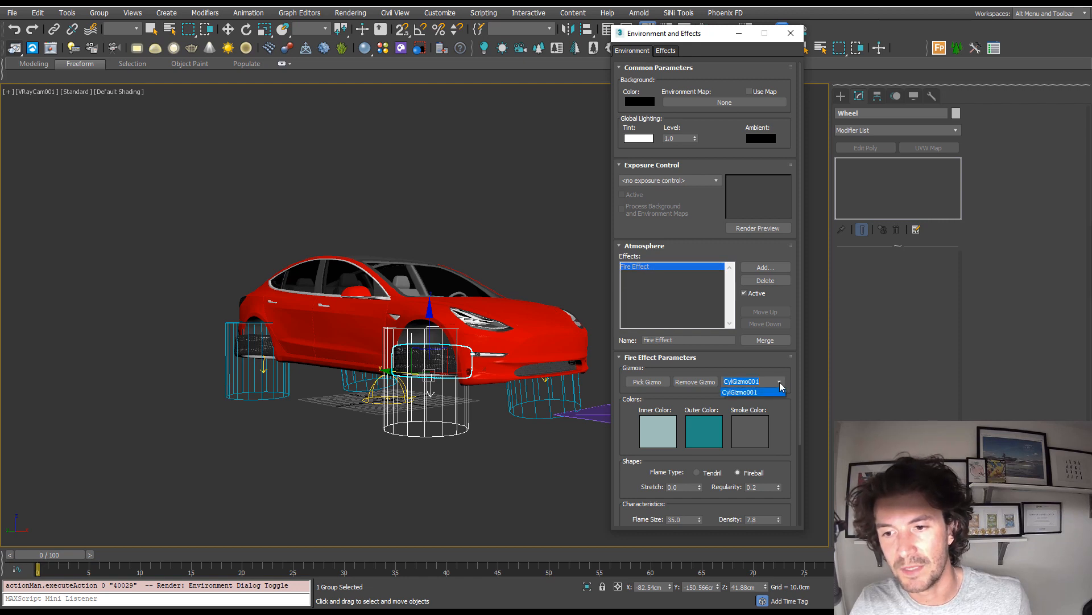
{"action": "left_click", "coordinate": [647, 381]}
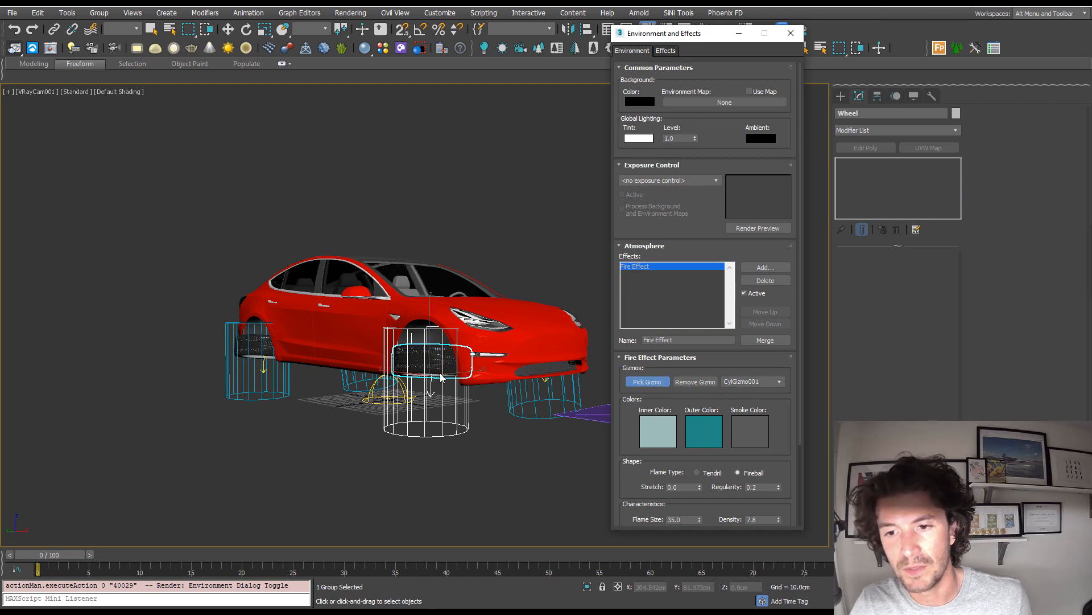
{"action": "left_click", "coordinate": [258, 391]}
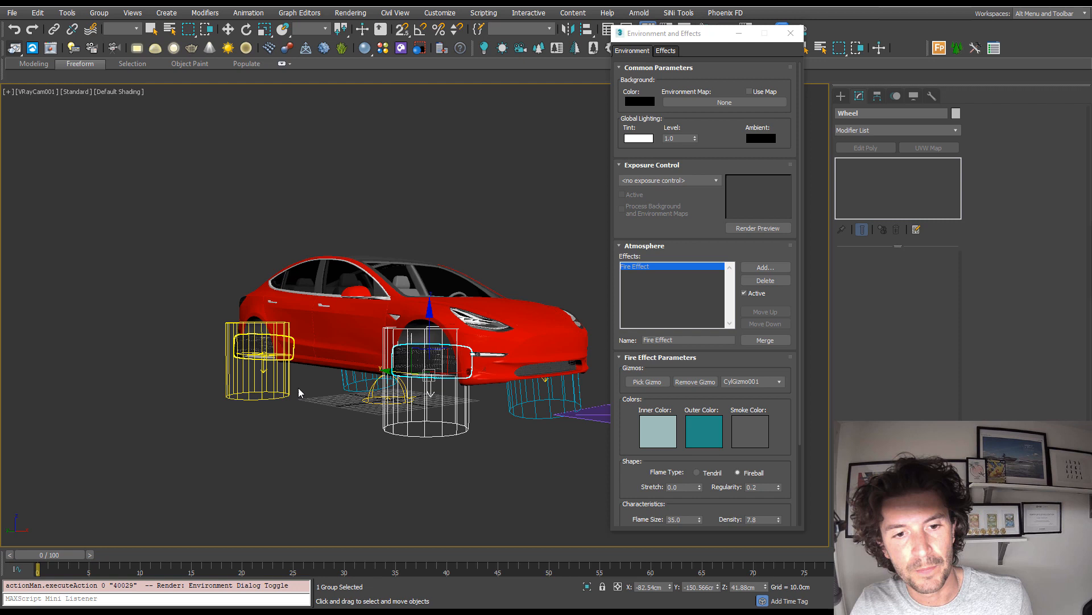
{"action": "left_click", "coordinate": [645, 383]}
{"action": "left_click", "coordinate": [546, 400]}
{"action": "left_click", "coordinate": [758, 383]}
{"action": "left_click", "coordinate": [785, 381]}
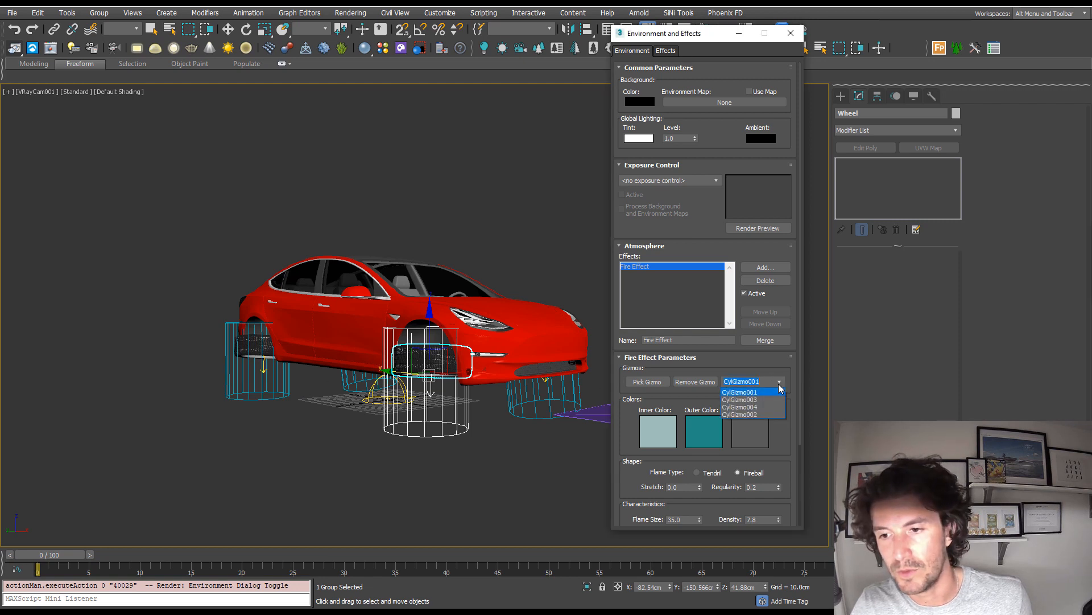
{"action": "left_click", "coordinate": [780, 387]}
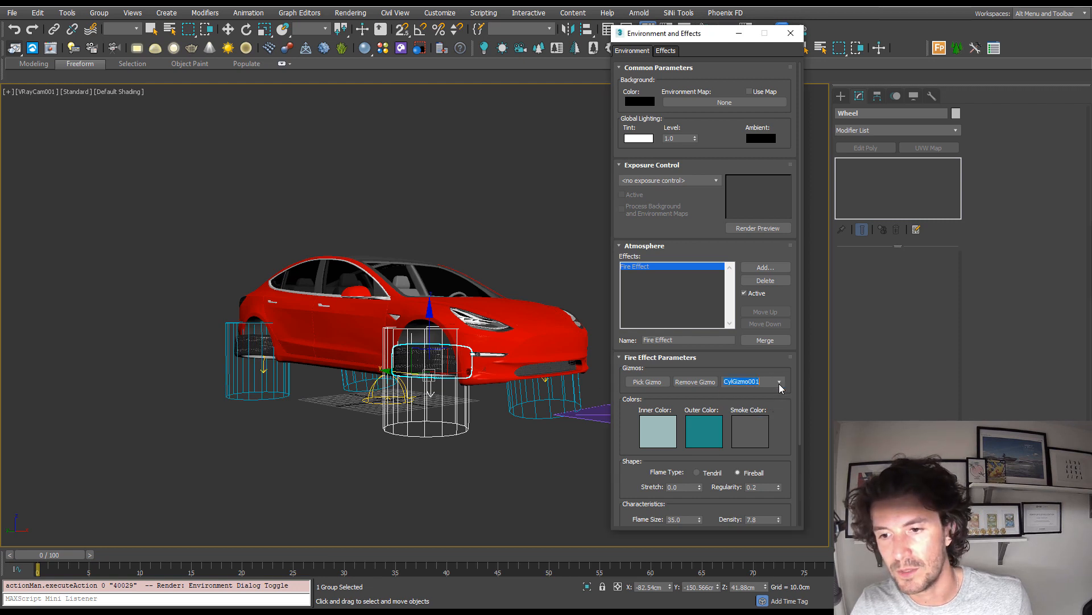
Render the car with all four thruster wheels in the V-Ray frame buffer, then close it
{"action": "left_click", "coordinate": [15, 50]}
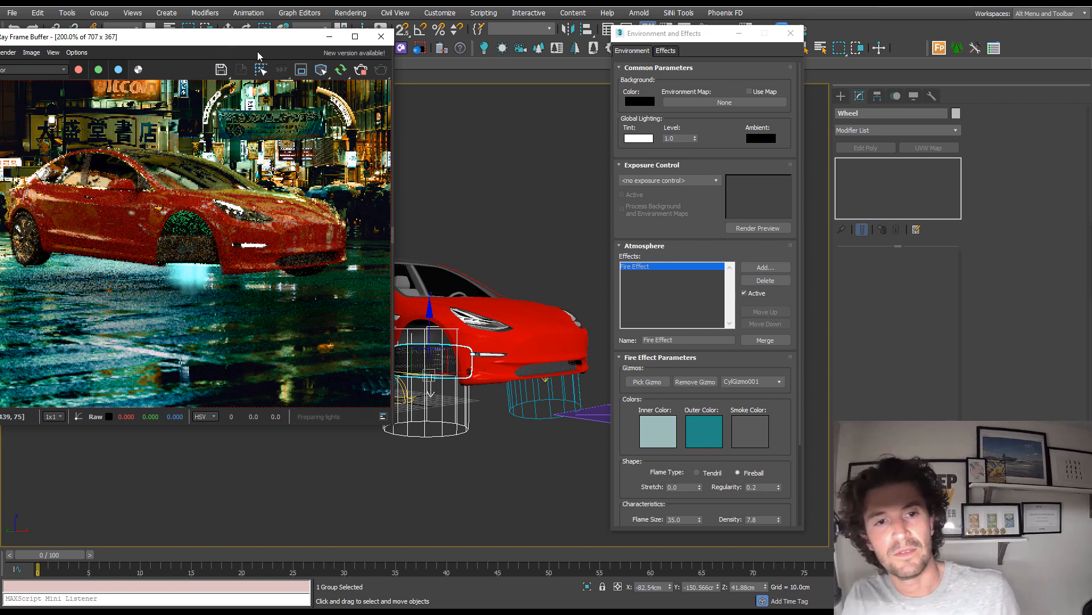
{"action": "left_click_drag", "start_coordinate": [258, 55], "coordinate": [439, 135]}
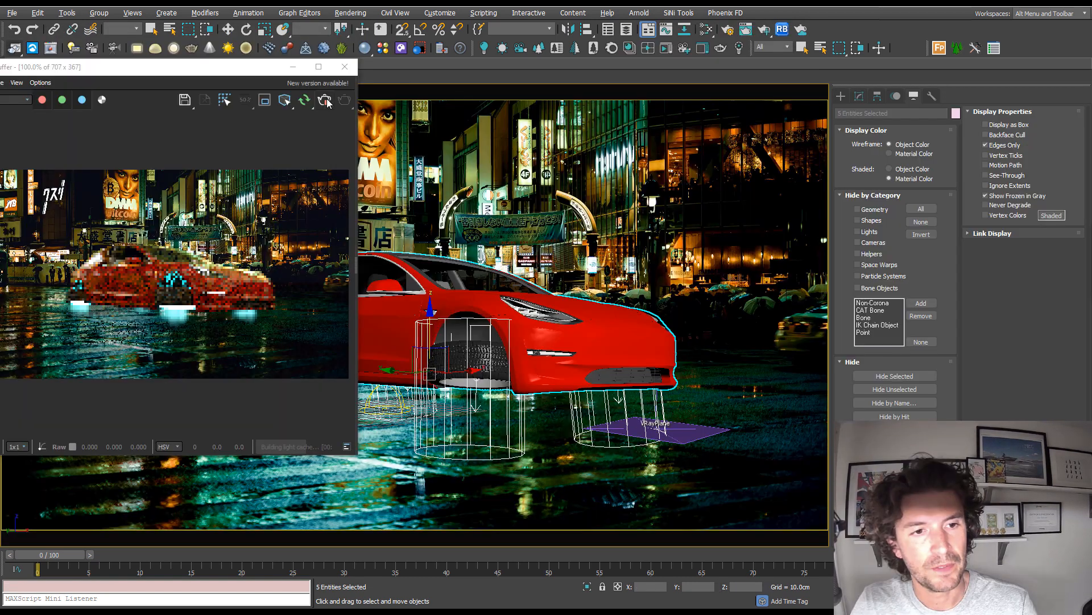
{"action": "left_click", "coordinate": [344, 66]}
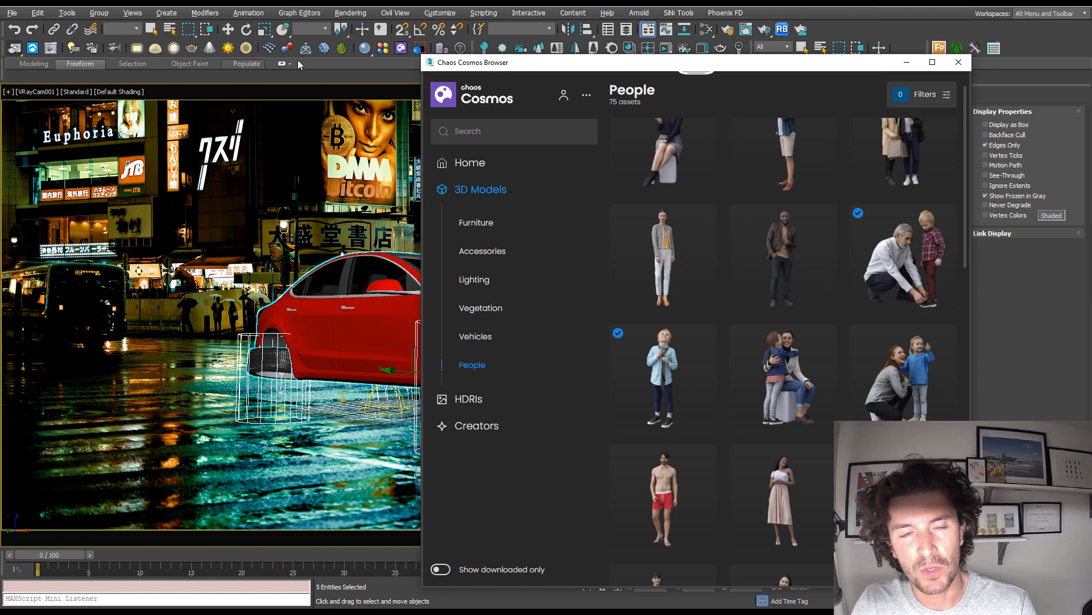
Place the standing boy model from Chaos Cosmos inside the car behind the side window and start a render
{"action": "left_click_drag", "start_coordinate": [596, 62], "coordinate": [1037, 110]}
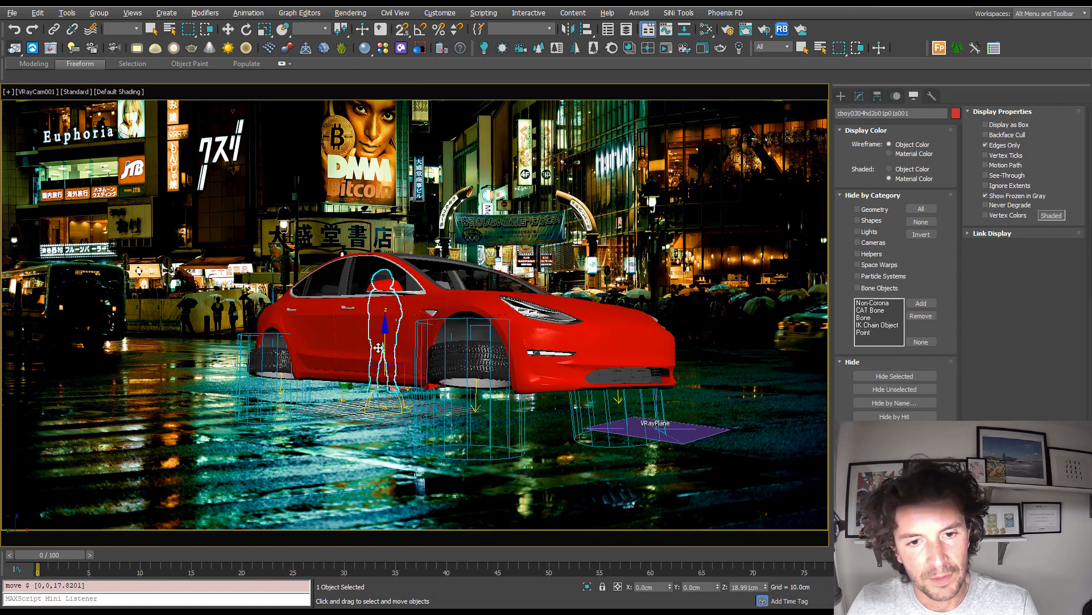
{"action": "left_click_drag", "start_coordinate": [424, 382], "coordinate": [369, 379]}
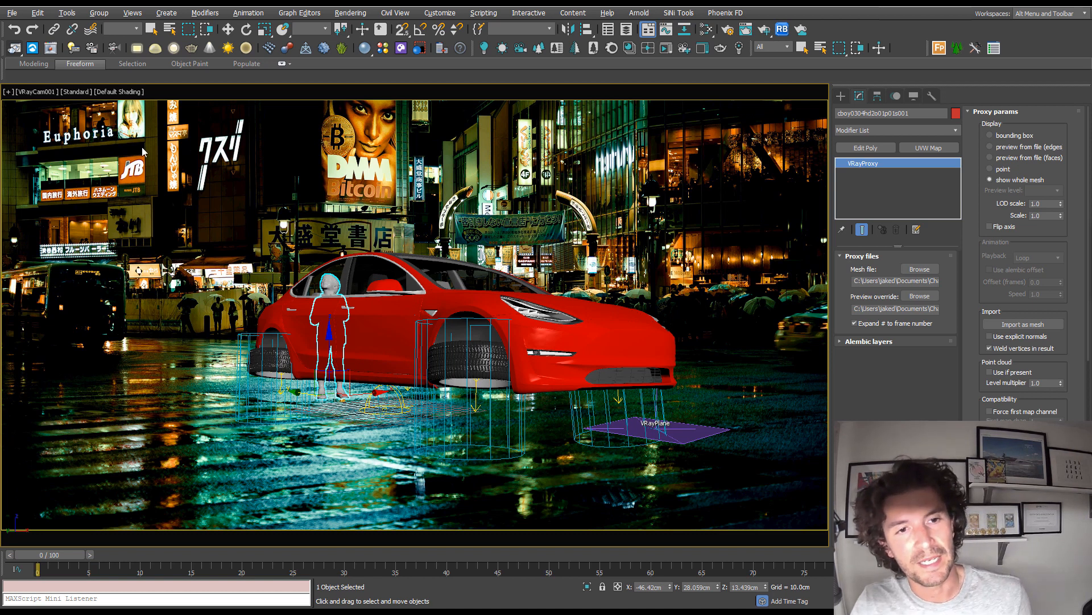
{"action": "left_click", "coordinate": [14, 50]}
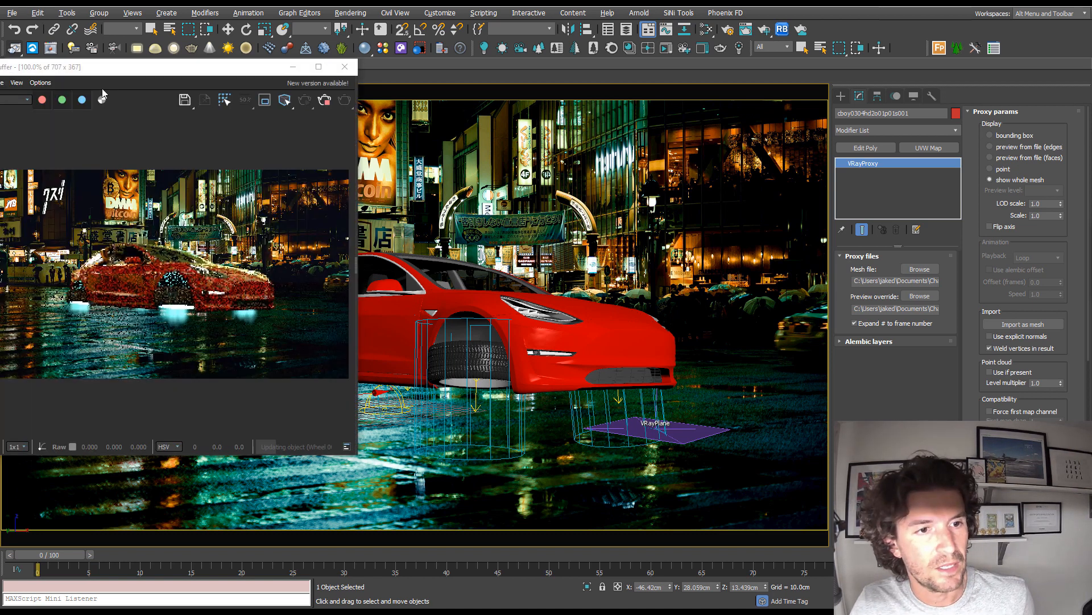
{"action": "left_click_drag", "start_coordinate": [532, 81], "coordinate": [867, 146]}
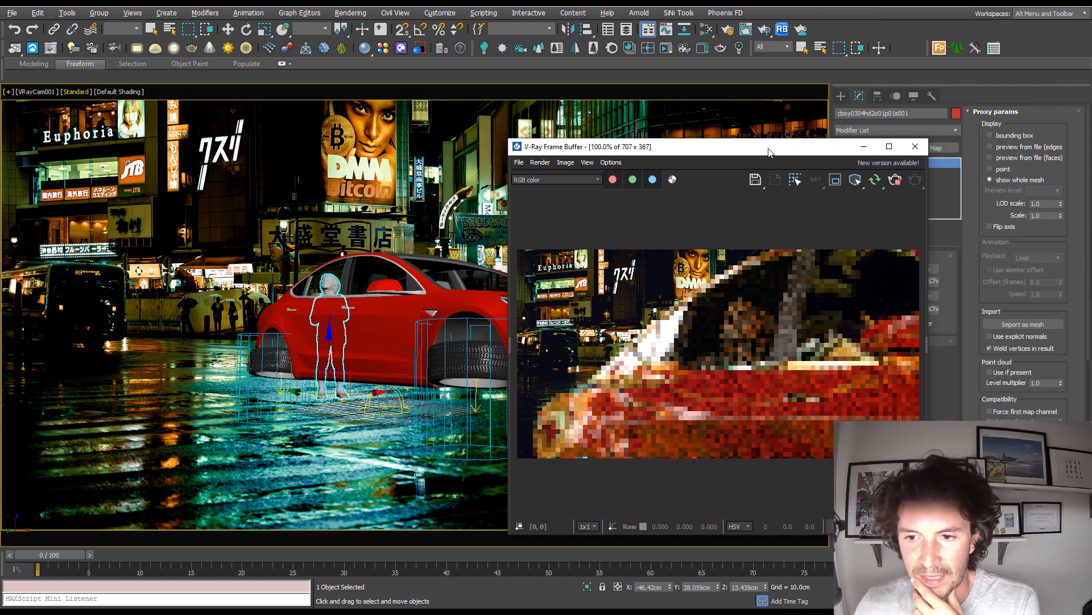
Create a V-Ray plane light on the wet street behind the car's rear end
{"action": "left_click", "coordinate": [139, 50]}
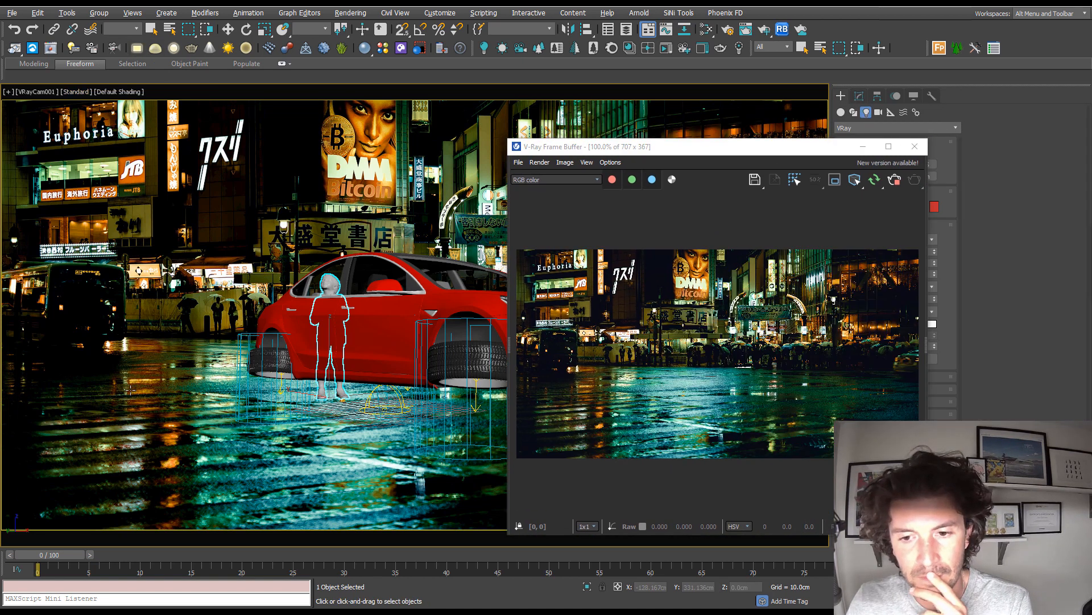
{"action": "left_click_drag", "start_coordinate": [131, 389], "coordinate": [144, 424]}
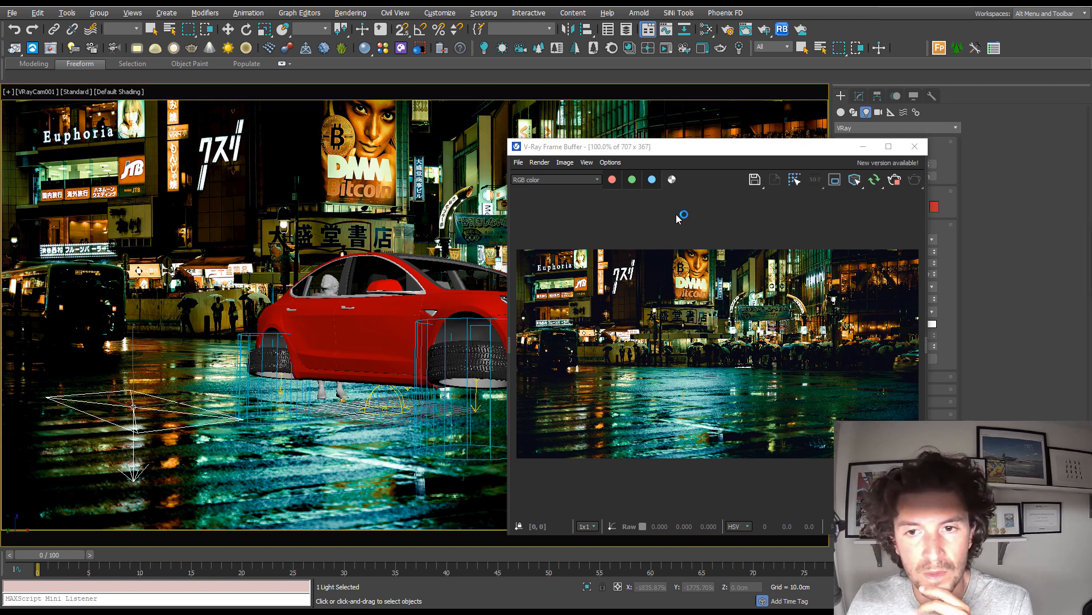
Make the new V-Ray plane light targeted, select its target and close the test render
{"action": "left_click_drag", "start_coordinate": [683, 147], "coordinate": [517, 256]}
{"action": "left_click", "coordinate": [859, 95]}
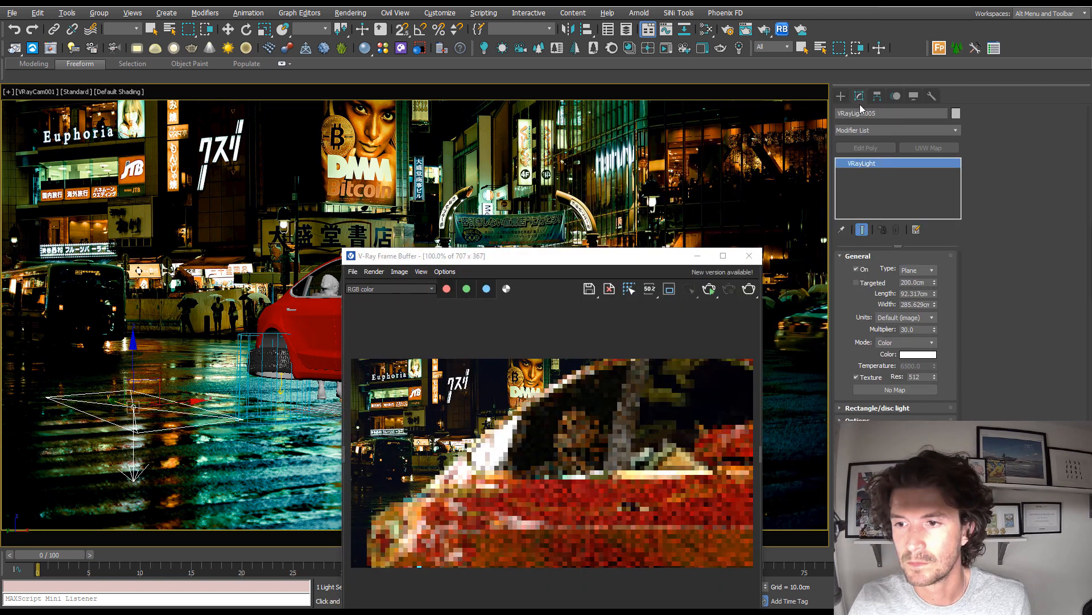
{"action": "left_click", "coordinate": [857, 283]}
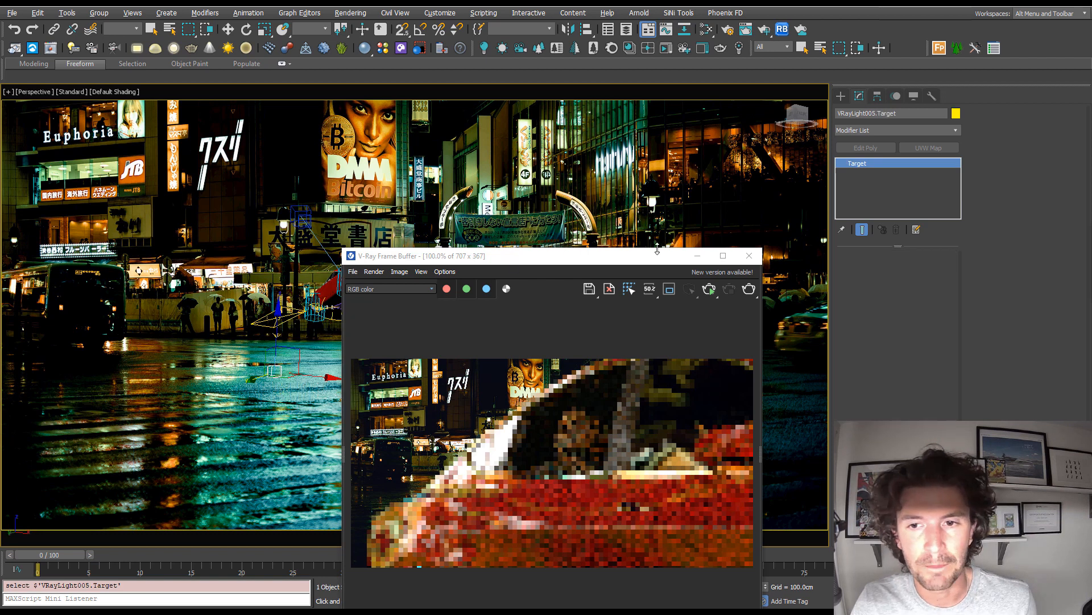
{"action": "left_click", "coordinate": [750, 258]}
Adjust the light target's height, raise the plane light high behind the car's rear, and return to the camera view
{"action": "scroll", "coordinate": [306, 320], "scroll_direction": "up", "scroll_amount": 5}
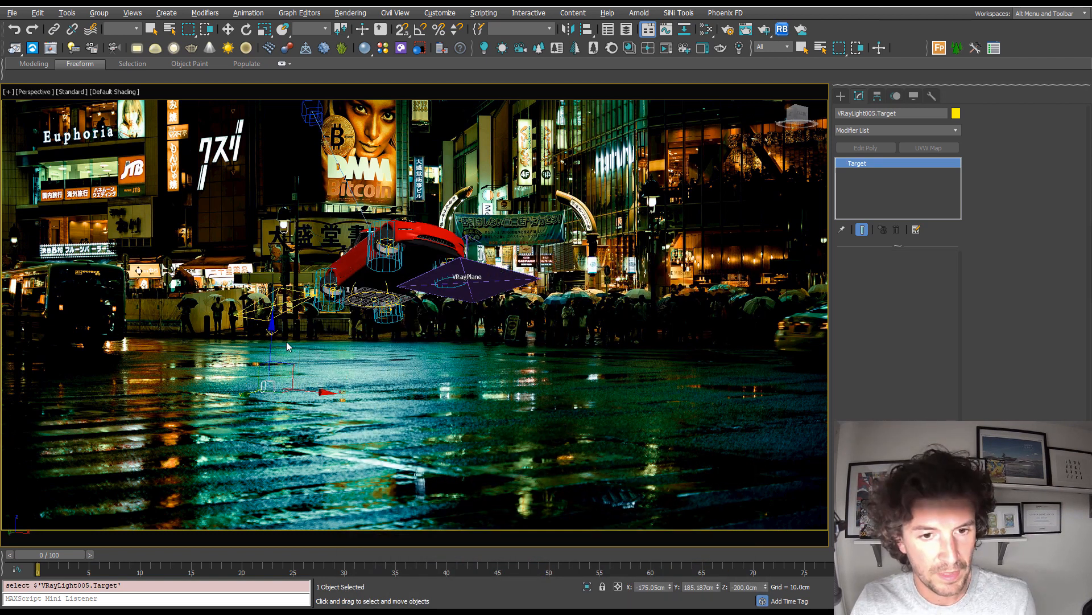
{"action": "scroll", "coordinate": [306, 320], "scroll_direction": "down", "scroll_amount": 3}
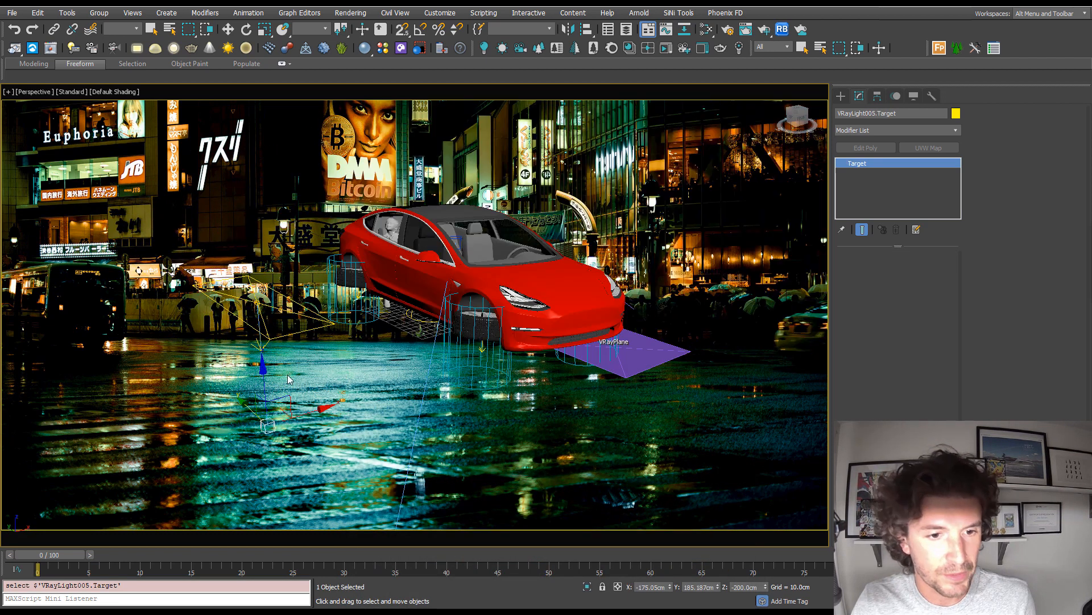
{"action": "left_click_drag", "start_coordinate": [289, 400], "coordinate": [291, 419]}
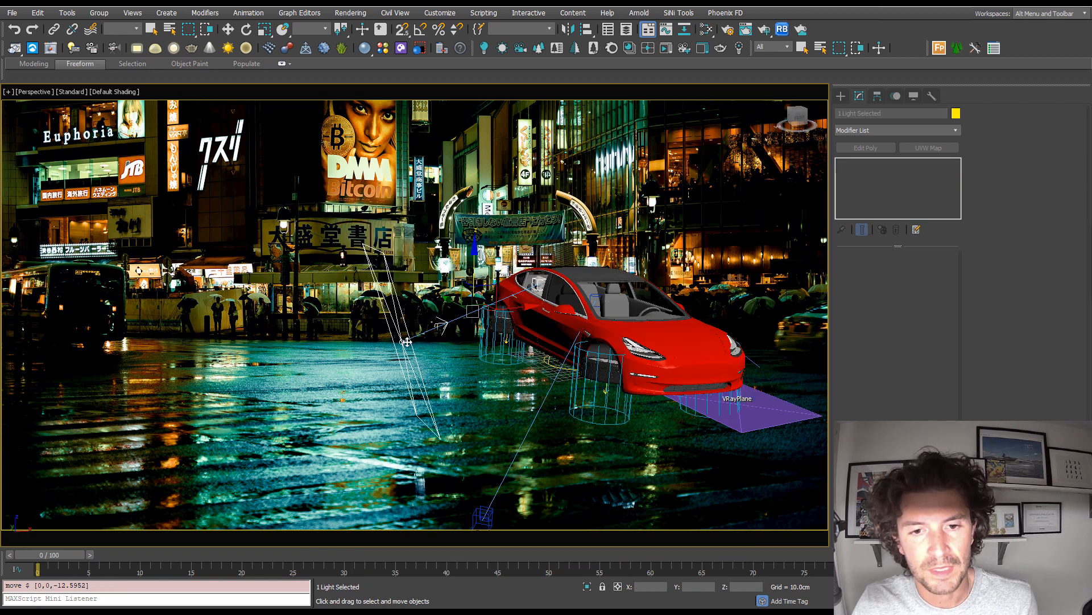
{"action": "left_click_drag", "start_coordinate": [406, 342], "coordinate": [403, 169]}
{"action": "key", "text": "c"}
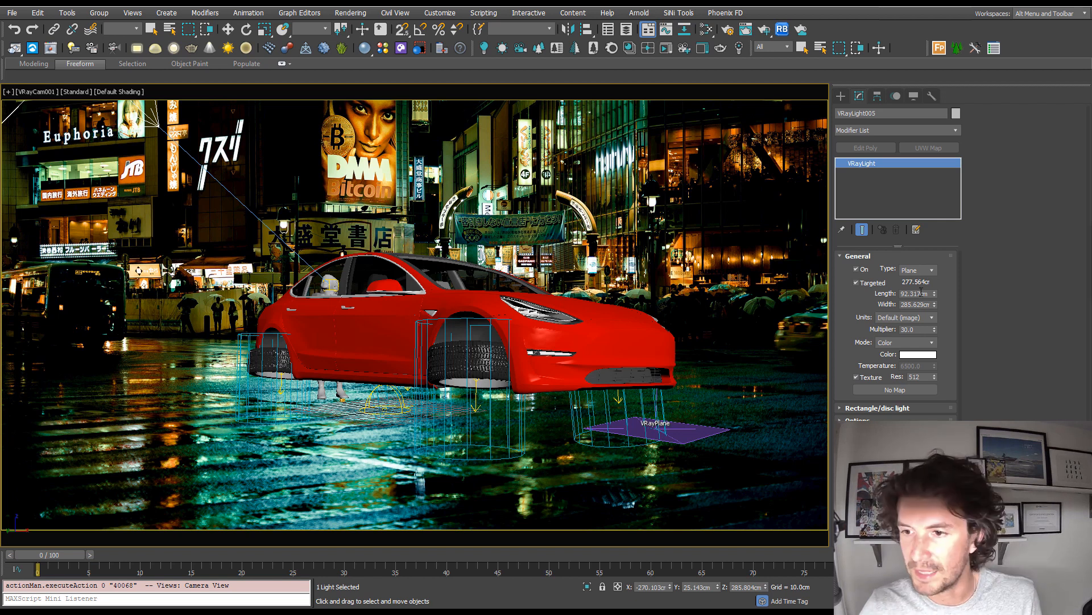
Set the plane light's length to 11 cm and its width to 35 cm
{"action": "double_click", "coordinate": [917, 294]}
{"action": "type", "text": "11"}
{"action": "key", "text": "Tab"}
{"action": "type", "text": "35"}
{"action": "key", "text": "Return"}
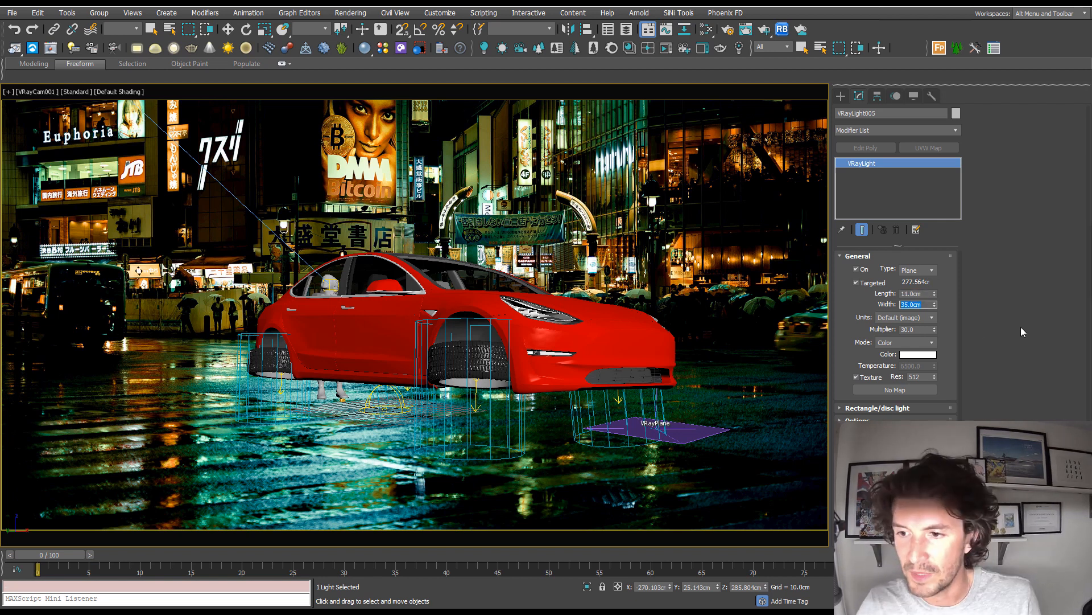
Make the plane light invisible and stop it from affecting reflections
{"action": "left_click", "coordinate": [859, 422]}
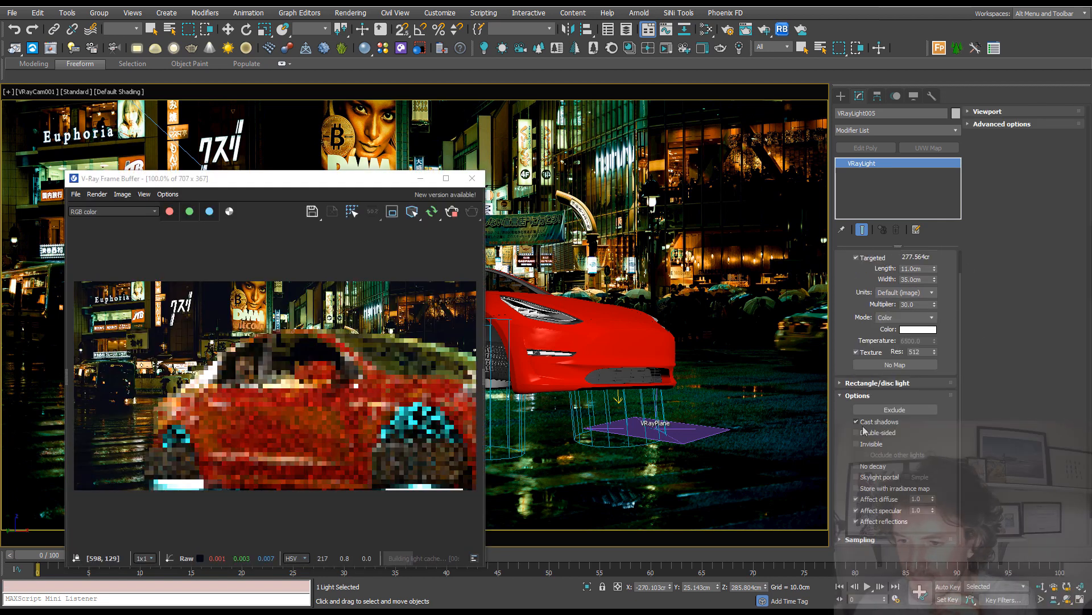
{"action": "left_click", "coordinate": [857, 444]}
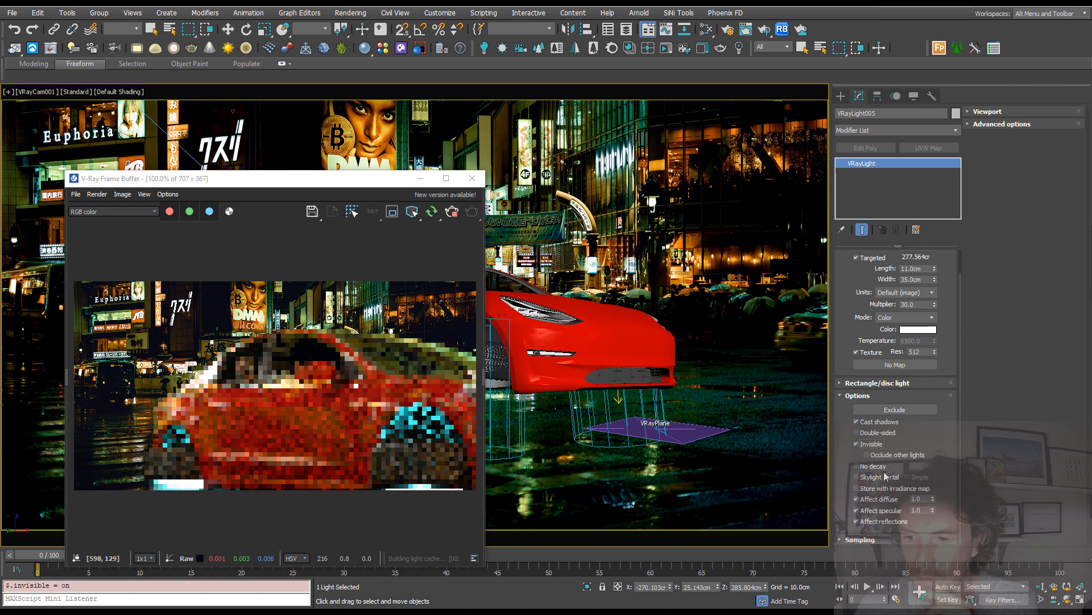
{"action": "left_click", "coordinate": [872, 522]}
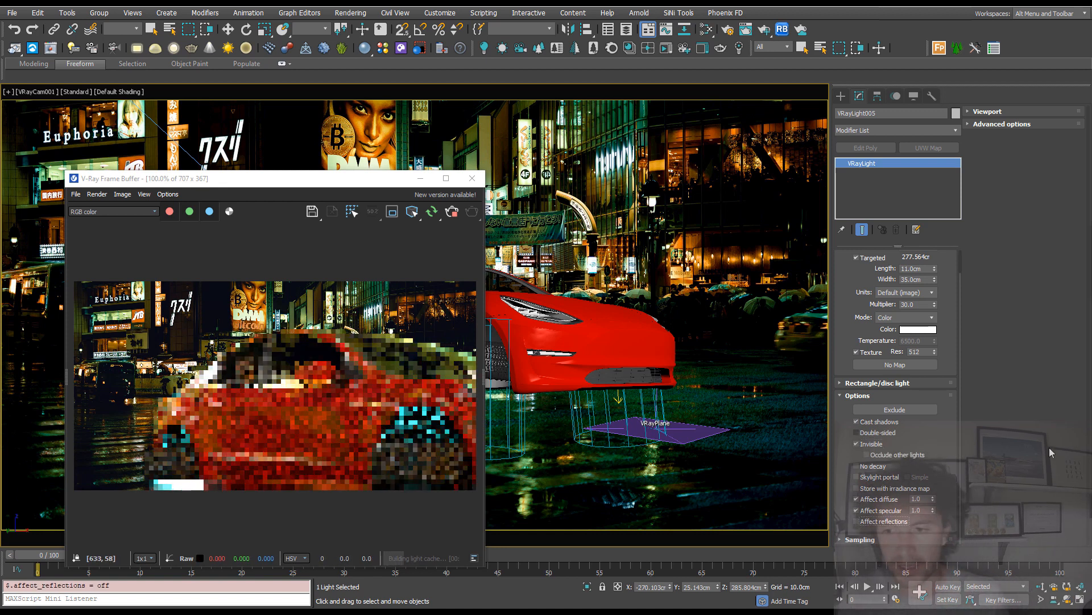
Set the plane light's multiplier to 150 and open its colour for editing
{"action": "left_click", "coordinate": [886, 306]}
{"action": "type", "text": "150"}
{"action": "key", "text": "Return"}
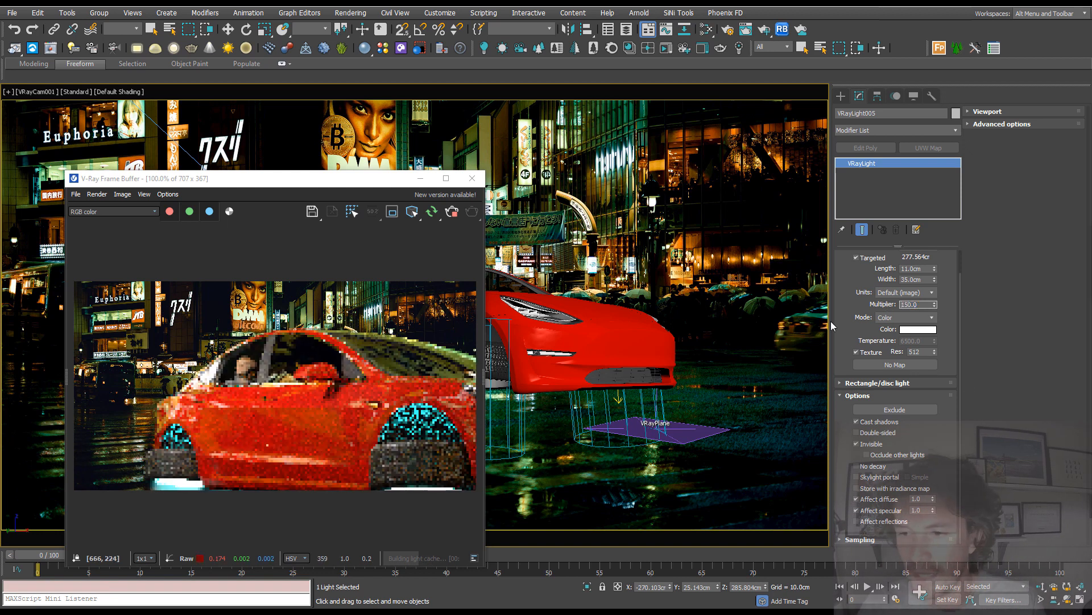
{"action": "left_click", "coordinate": [918, 329]}
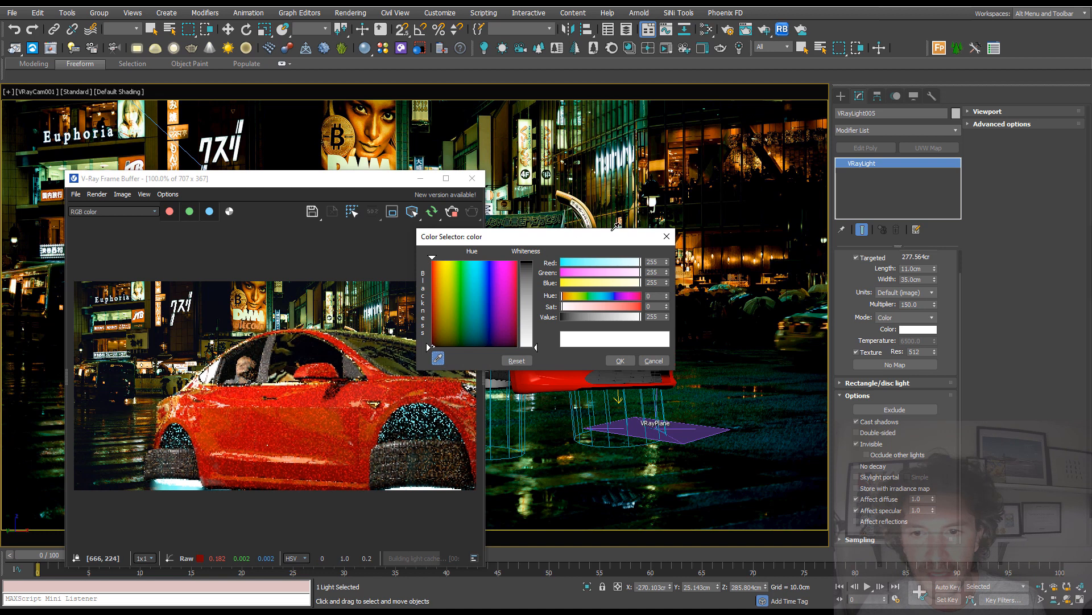
Convert the boy proxy model inside the car to an Editable Poly
{"action": "left_click", "coordinate": [283, 372]}
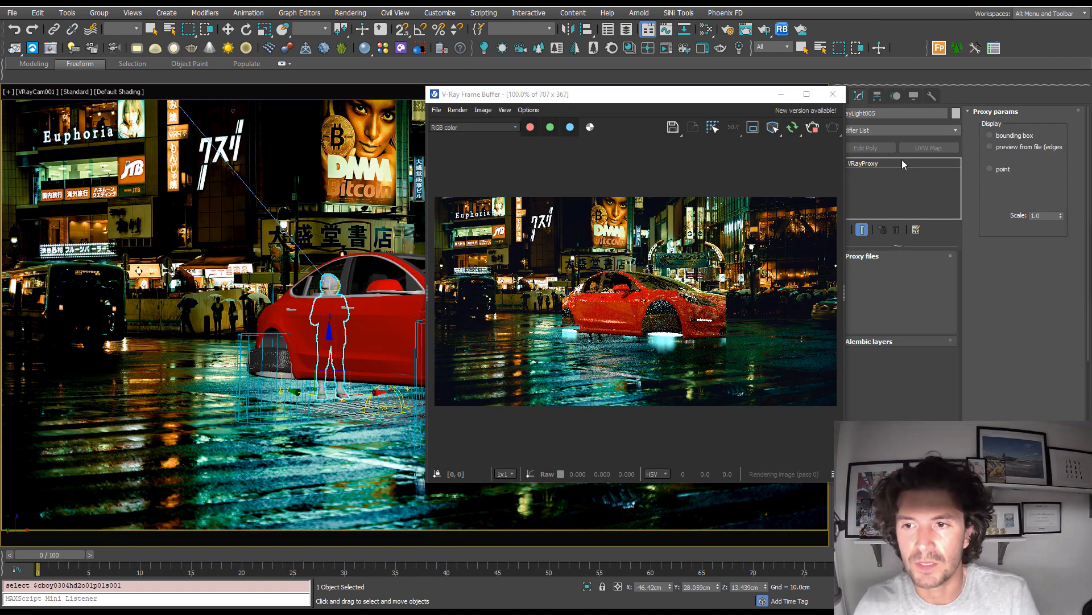
{"action": "right_click", "coordinate": [897, 165]}
{"action": "left_click", "coordinate": [935, 248]}
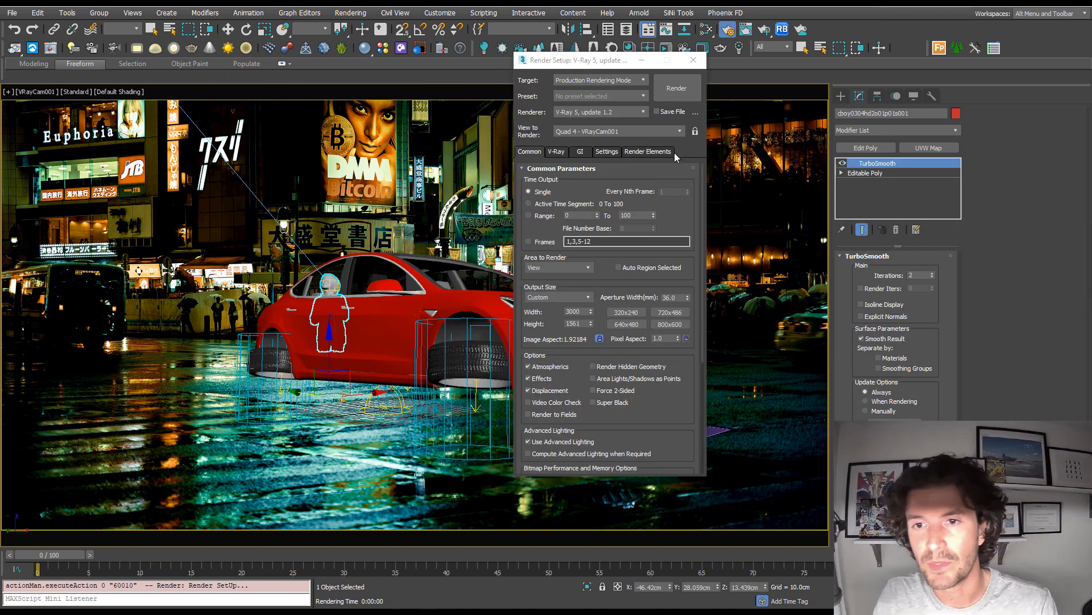
Review the VRayAO, VRayAtmosphere and VRayDenoiser render elements and the list of elements available to add
{"action": "left_click", "coordinate": [643, 153]}
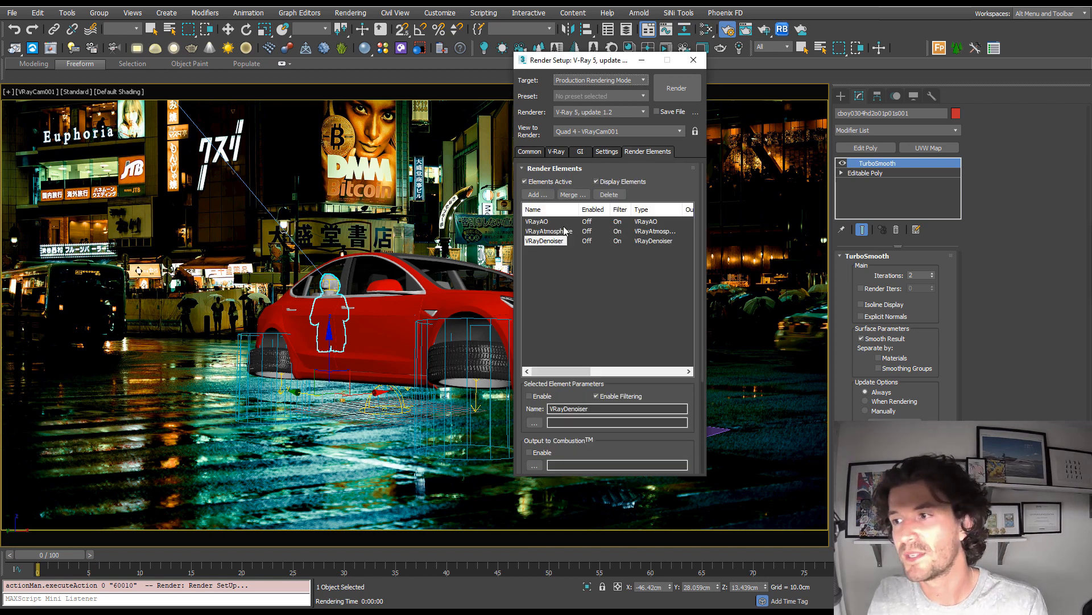
{"action": "left_click", "coordinate": [536, 221]}
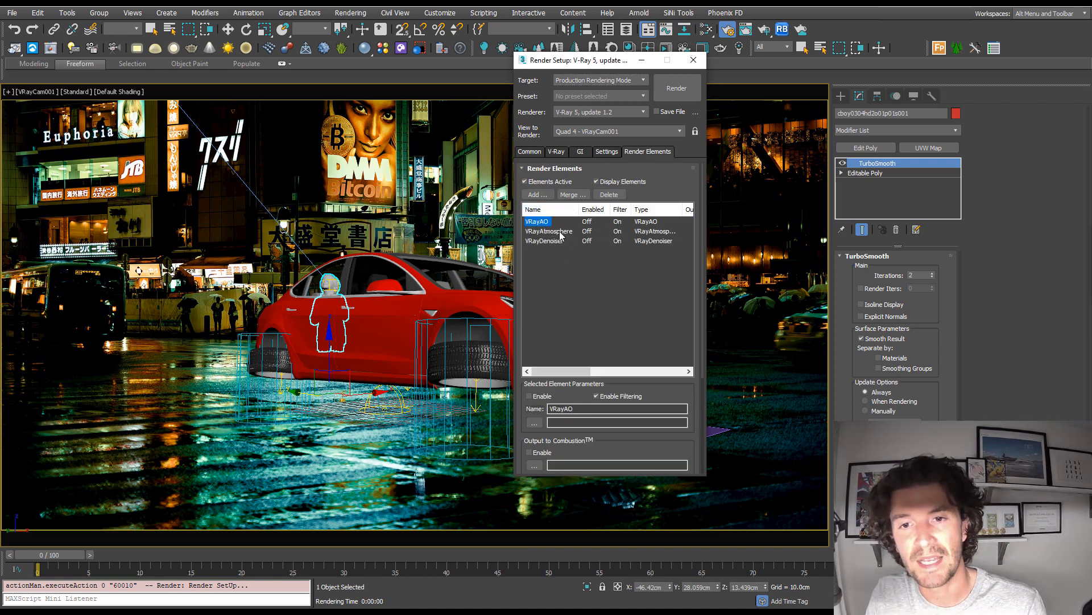
{"action": "left_click", "coordinate": [537, 195]}
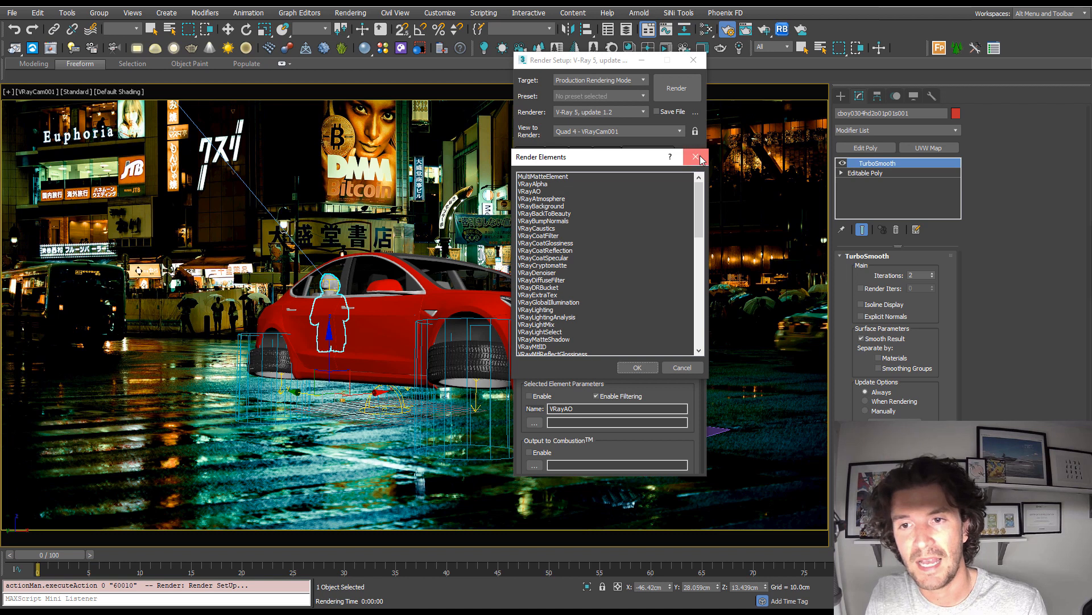
{"action": "left_click", "coordinate": [695, 153]}
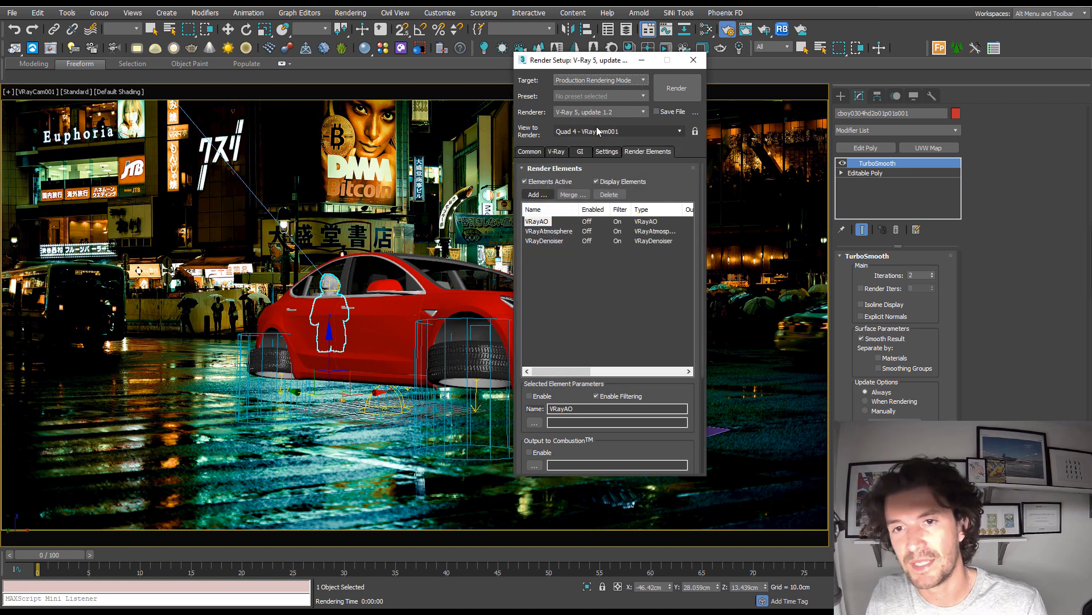
{"action": "left_click", "coordinate": [536, 152]}
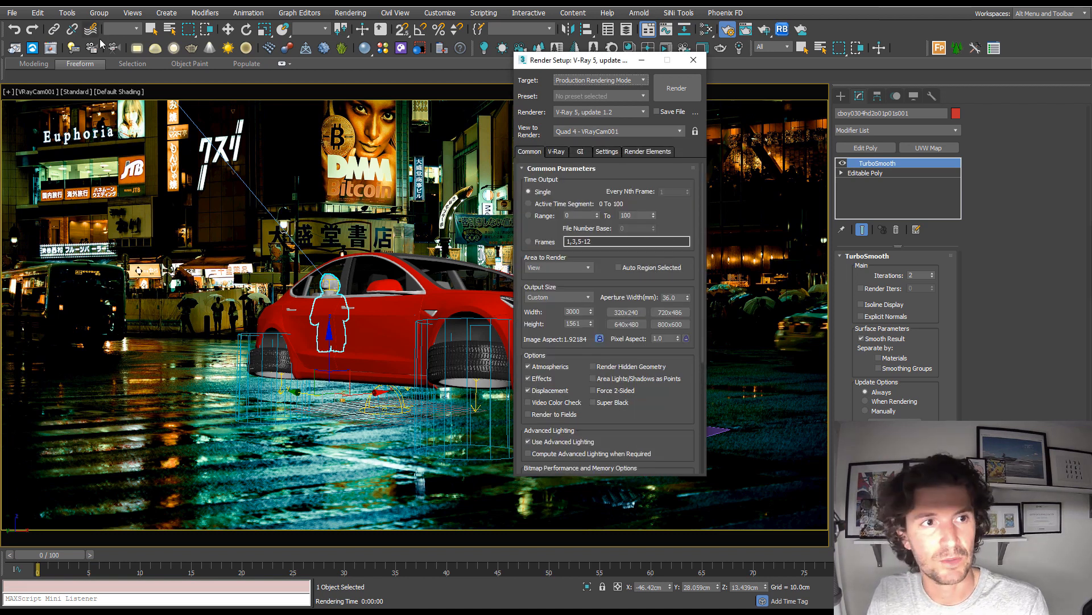
Compare the last car render with and without the Filmic tonemap layer in the V-Ray frame buffer, then close it
{"action": "left_click", "coordinate": [15, 49]}
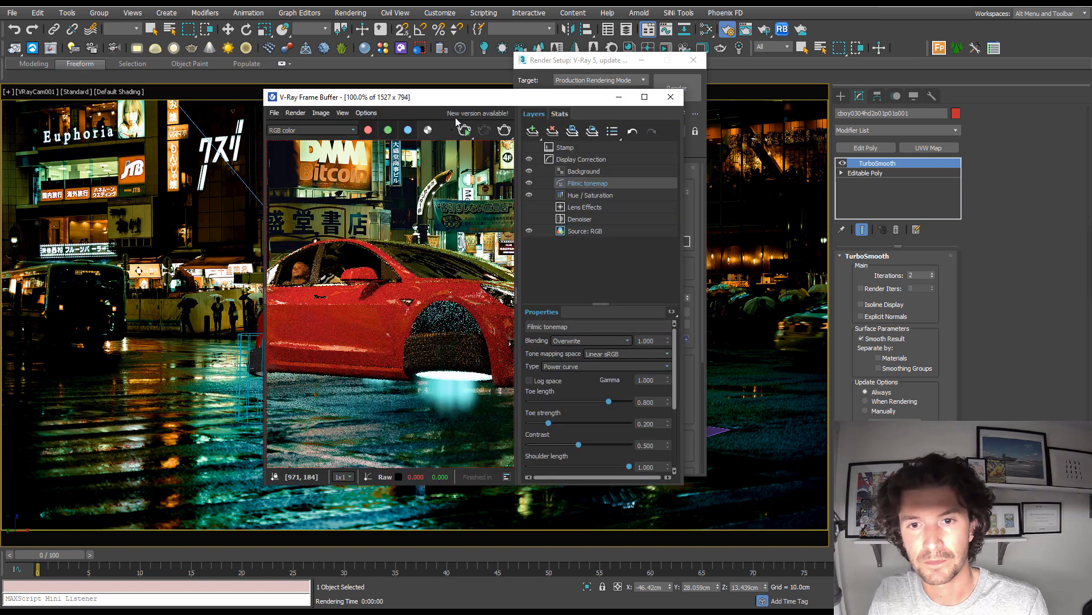
{"action": "left_click", "coordinate": [527, 184]}
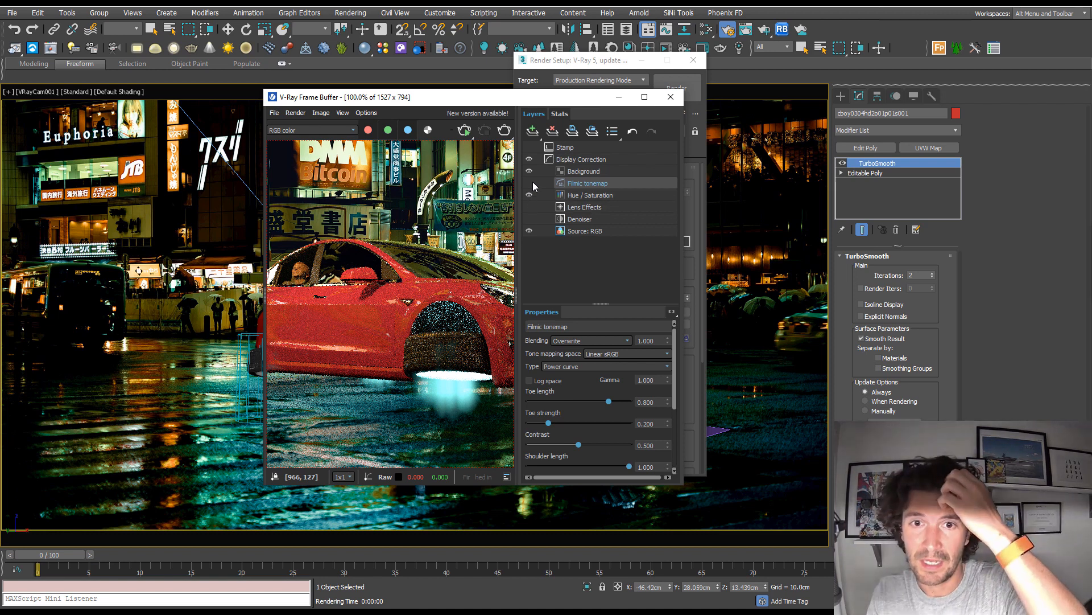
{"action": "left_click", "coordinate": [529, 184]}
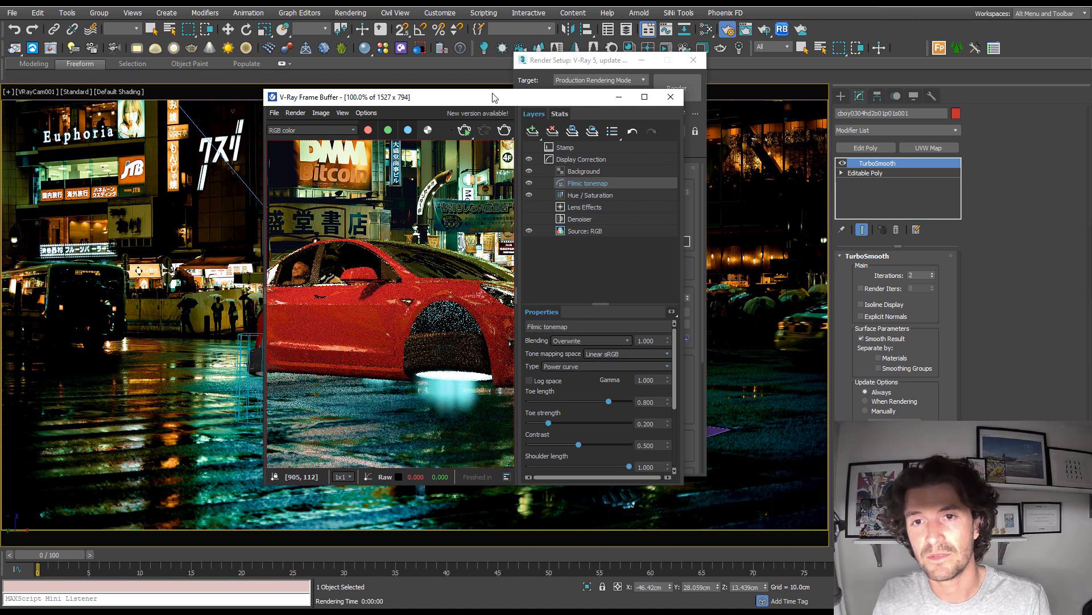
{"action": "left_click", "coordinate": [671, 97]}
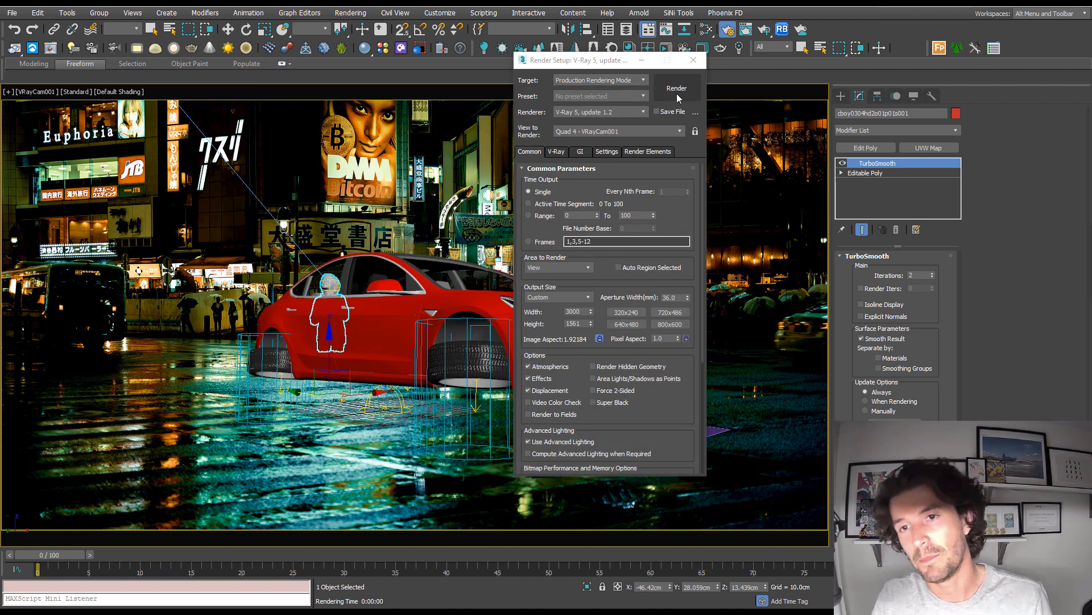
Start the production render of the car scene and submit the Bathroom.max_cloud job in Chaos Cloud
{"action": "left_click", "coordinate": [677, 89]}
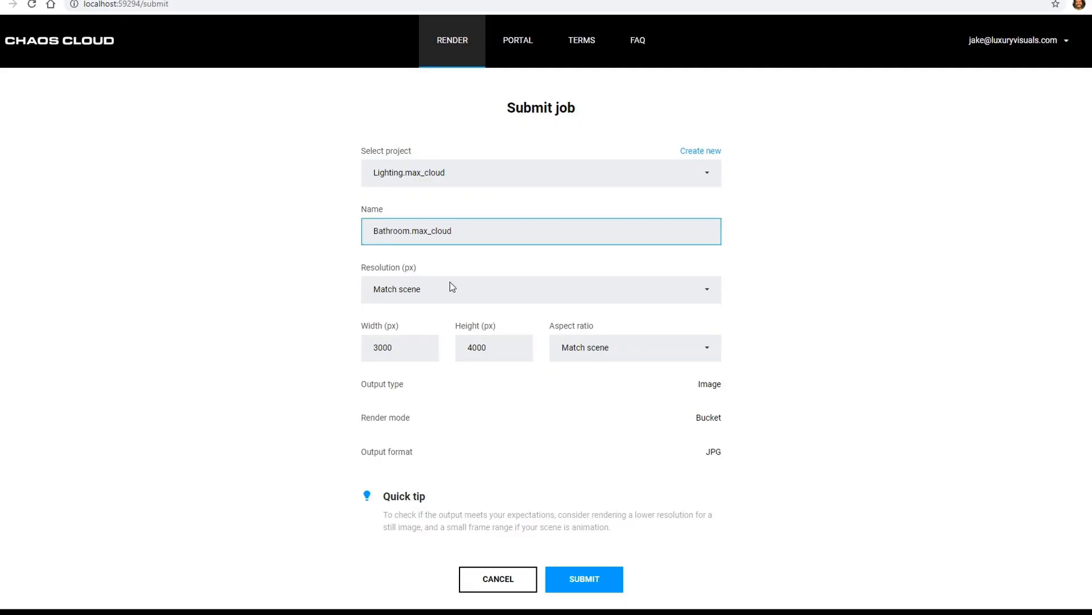
{"action": "key", "text": "Return"}
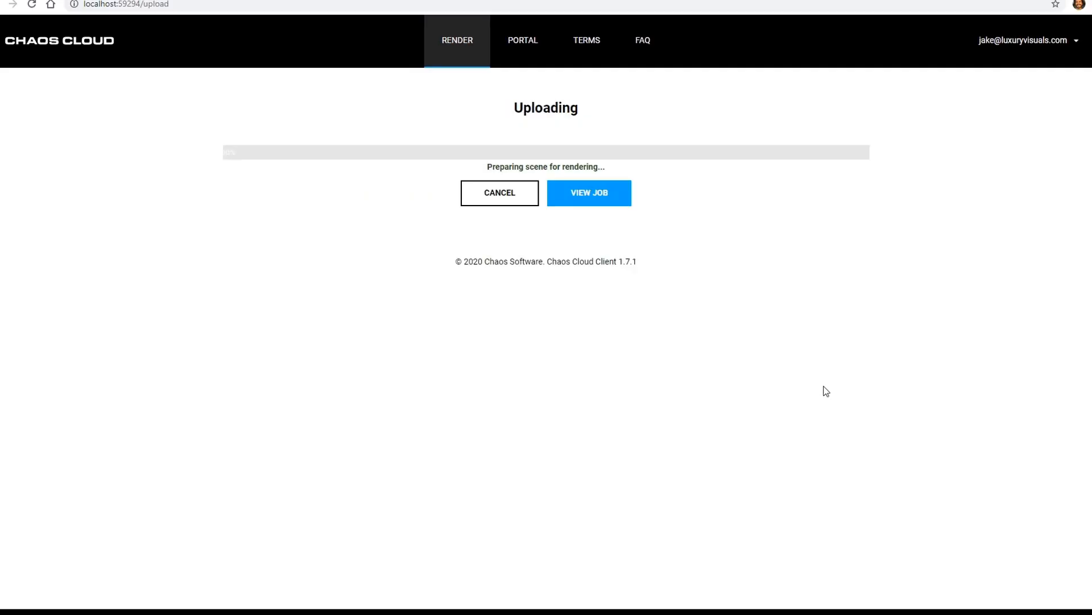
{"action": "left_click", "coordinate": [556, 170]}
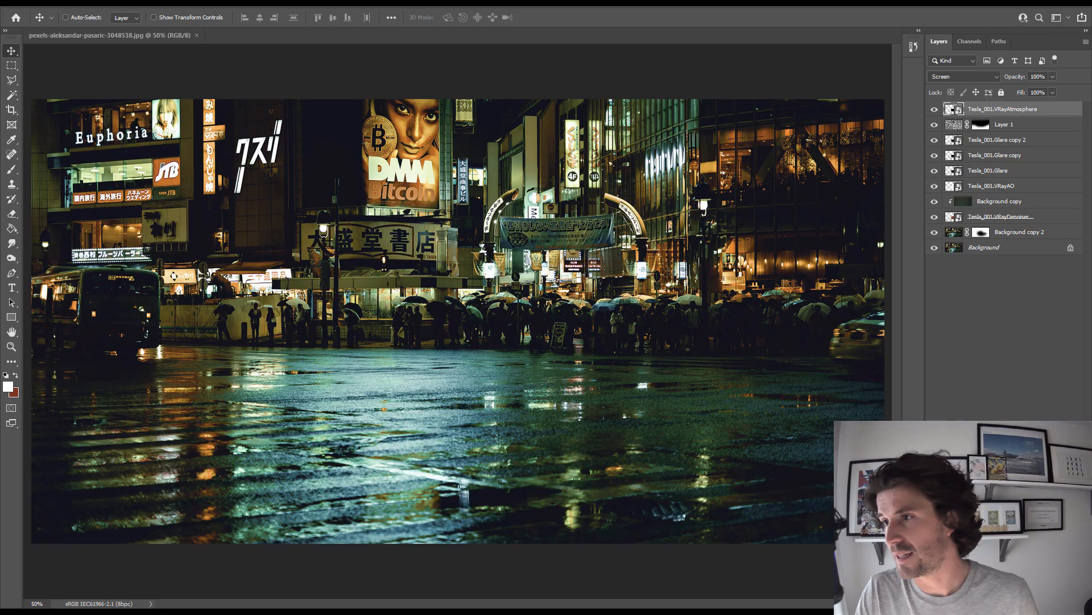
In Photoshop, place the Tesla_001.VRayDenoiser render over the street photo and duplicate the Background layer
{"action": "left_click_drag", "start_coordinate": [703, 447], "coordinate": [398, 438]}
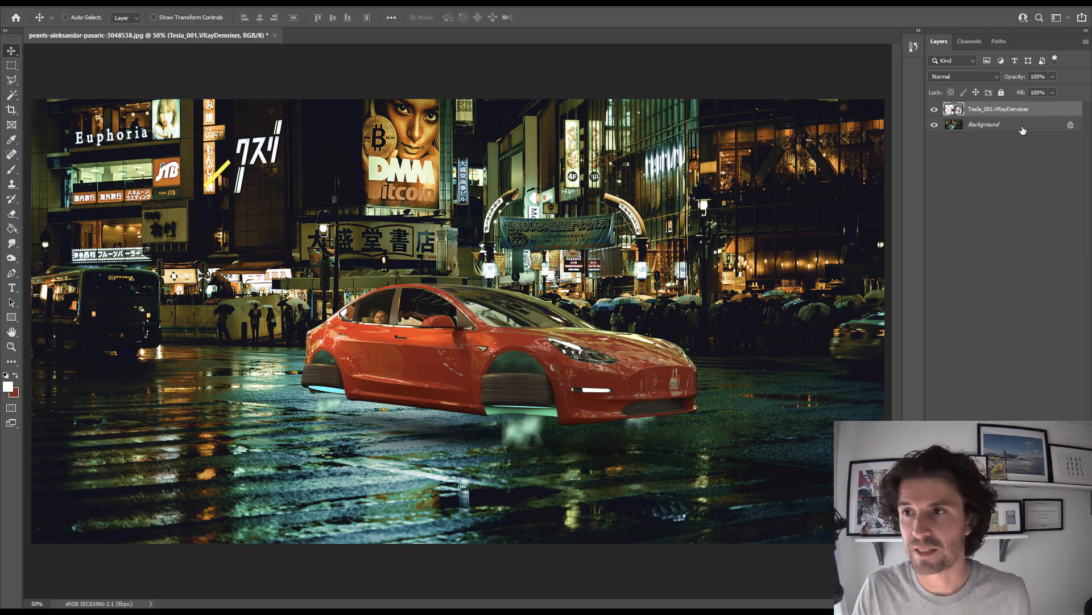
{"action": "left_click", "coordinate": [1023, 130]}
{"action": "key", "text": "ctrl+j"}
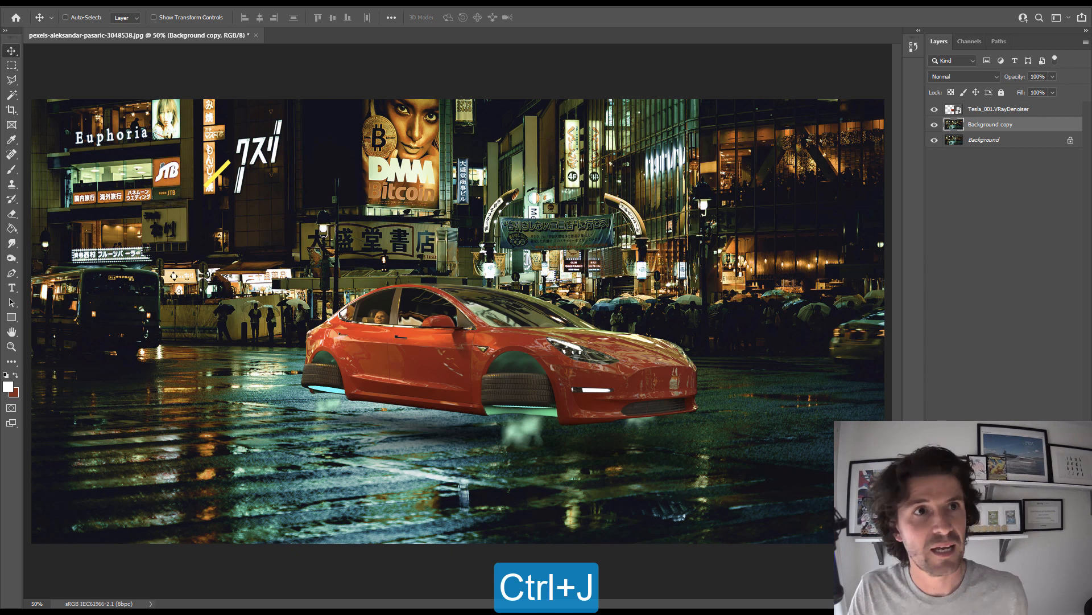
Apply a Gaussian Blur with a 2.0 pixel radius to the Background copy layer
{"action": "left_click", "coordinate": [156, 2]}
{"action": "mouse_move", "coordinate": [209, 146]}
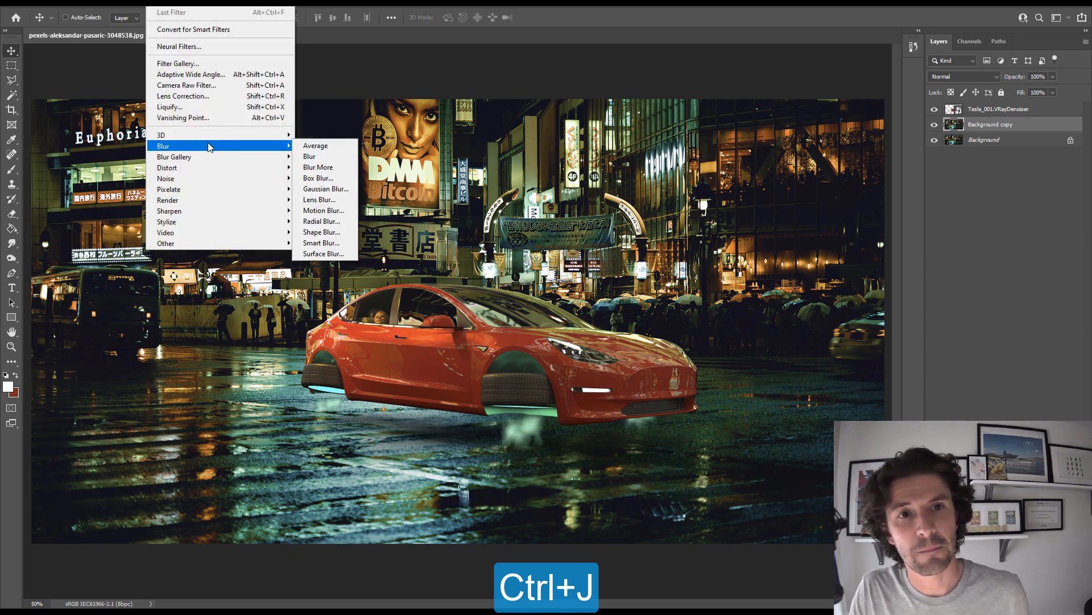
{"action": "left_click", "coordinate": [325, 188]}
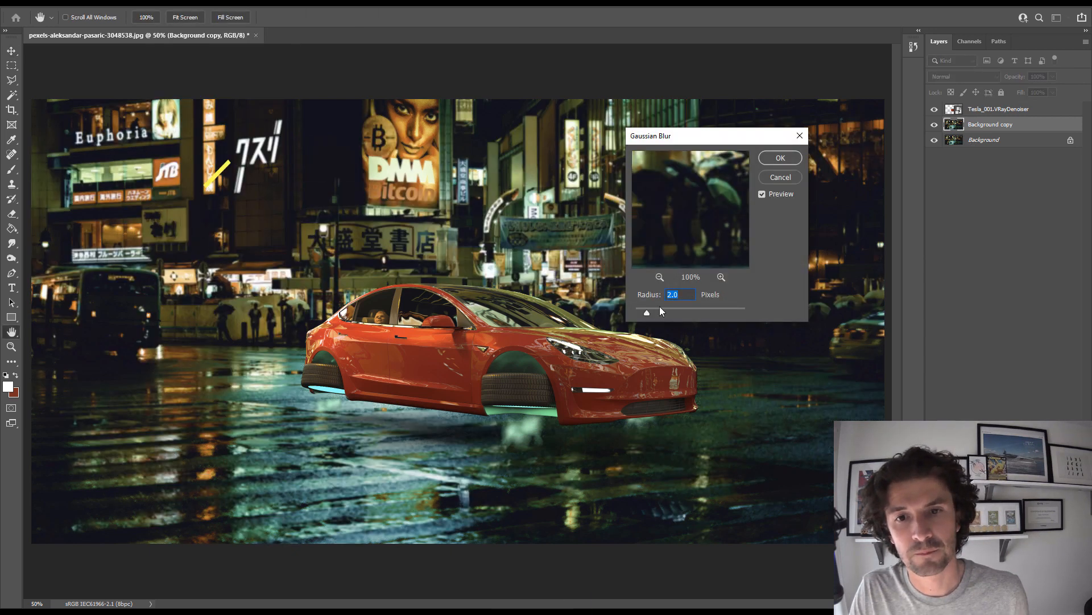
{"action": "left_click", "coordinate": [779, 159]}
Add a layer mask to the blurred Background copy and paint black with an 800-size brush across the street around the car
{"action": "left_click", "coordinate": [1010, 601]}
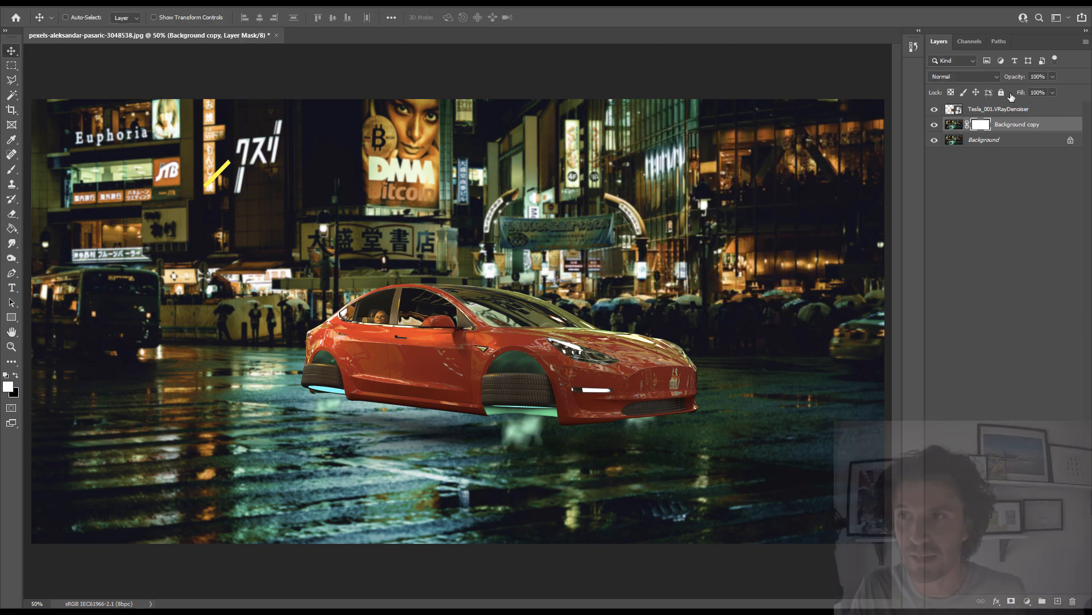
{"action": "left_click", "coordinate": [12, 170]}
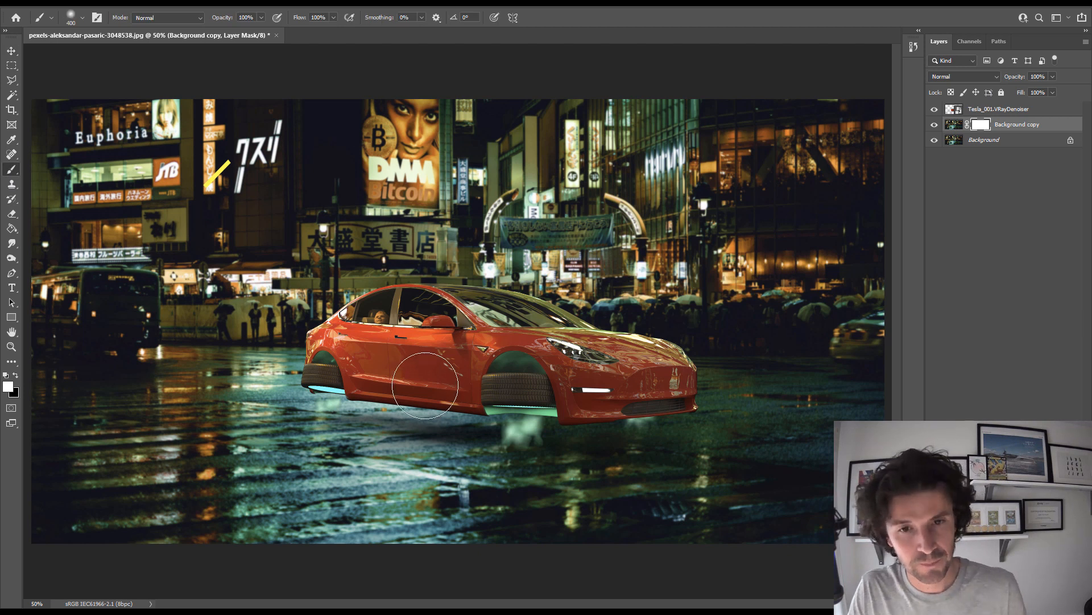
{"action": "key", "text": "bracketright"}
{"action": "key", "text": "bracketright"}
{"action": "key", "text": "bracketright"}
{"action": "key", "text": "bracketright"}
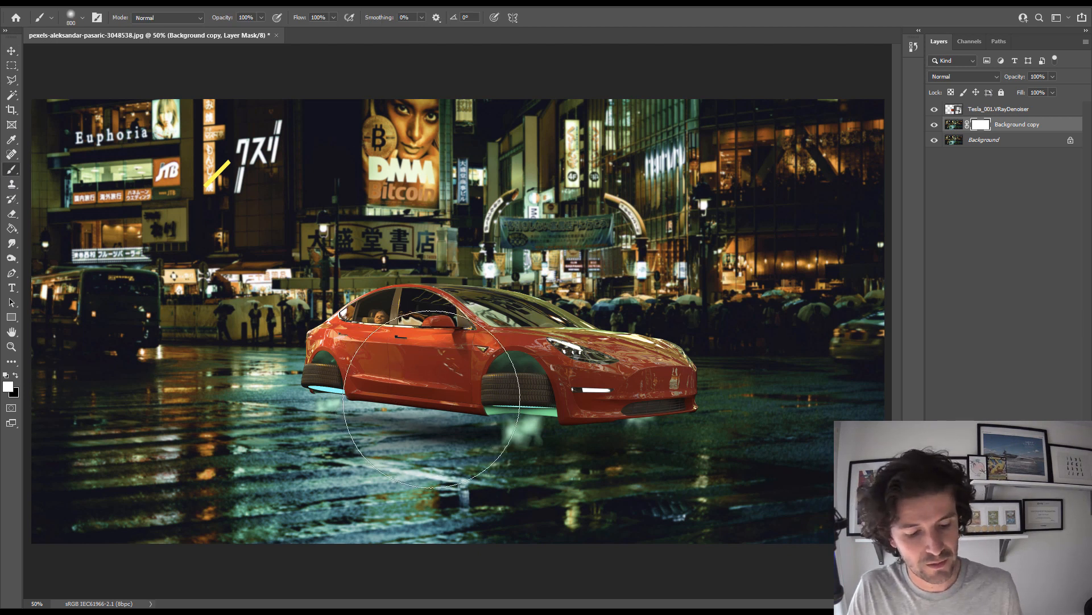
{"action": "key", "text": "x"}
{"action": "left_click_drag", "start_coordinate": [707, 415], "coordinate": [245, 414]}
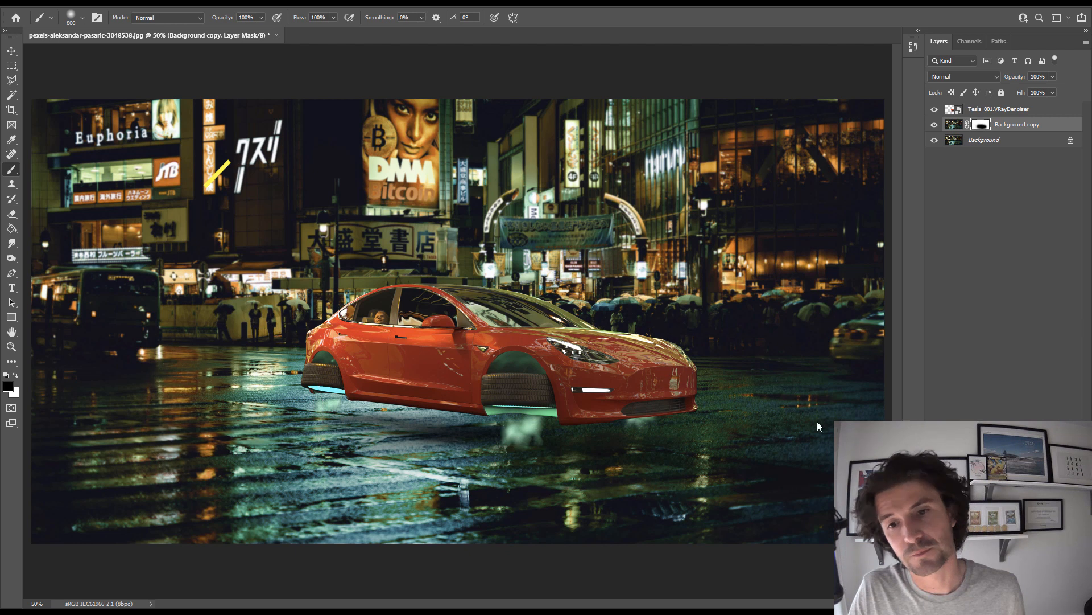
Duplicate the Background layer and bring the new copy to the front of the layer stack
{"action": "left_click", "coordinate": [1031, 141]}
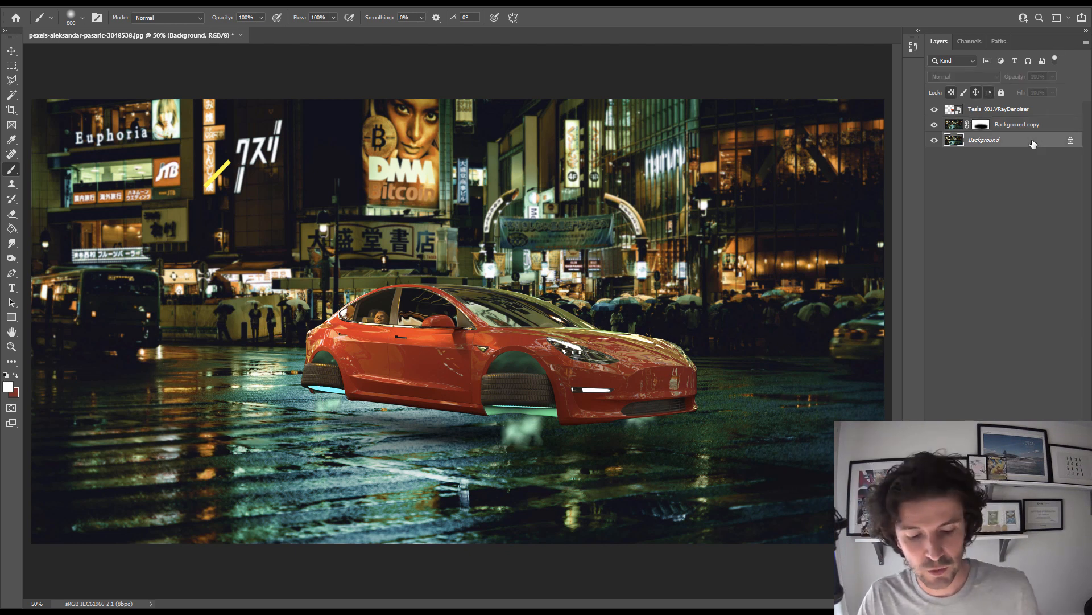
{"action": "key", "text": "ctrl+j"}
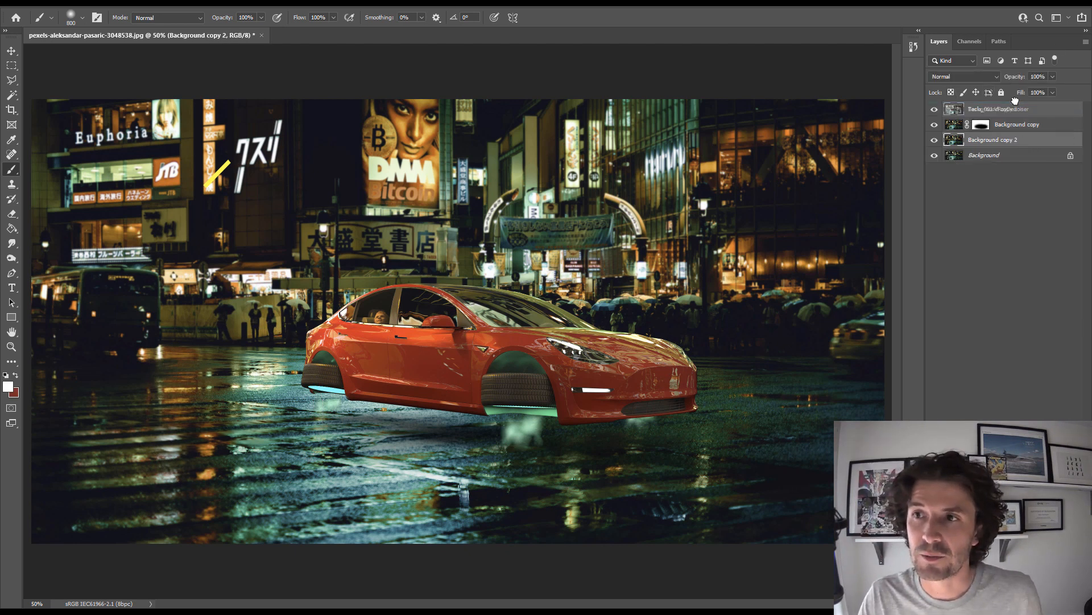
{"action": "key", "text": "ctrl+shift+bracketright"}
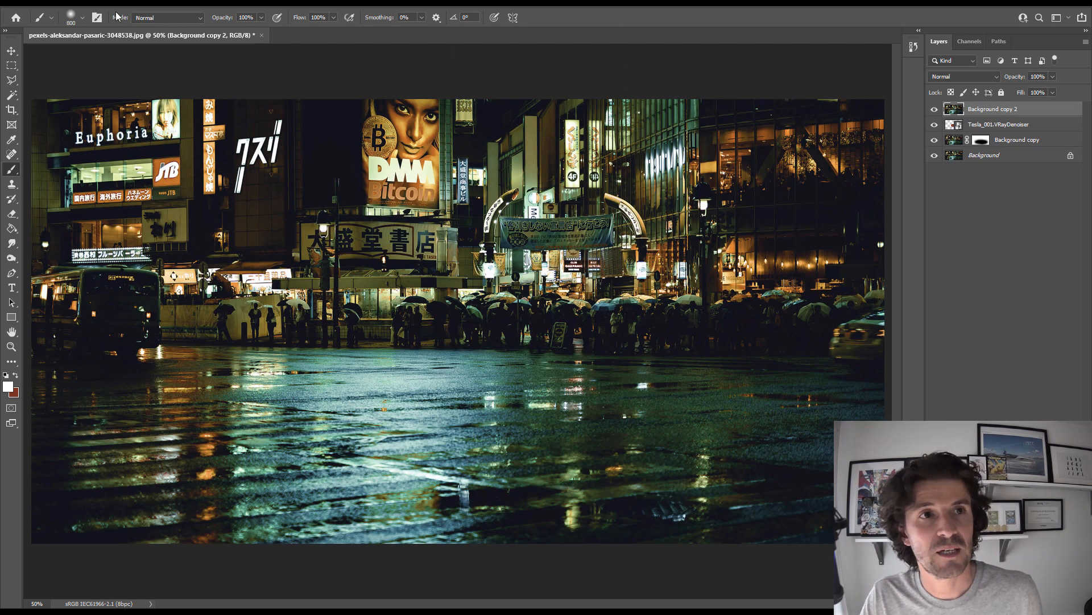
Apply a Gaussian Blur with a 1000 pixel radius to the Background copy 2 layer
{"action": "left_click", "coordinate": [153, 7]}
{"action": "mouse_move", "coordinate": [220, 149]}
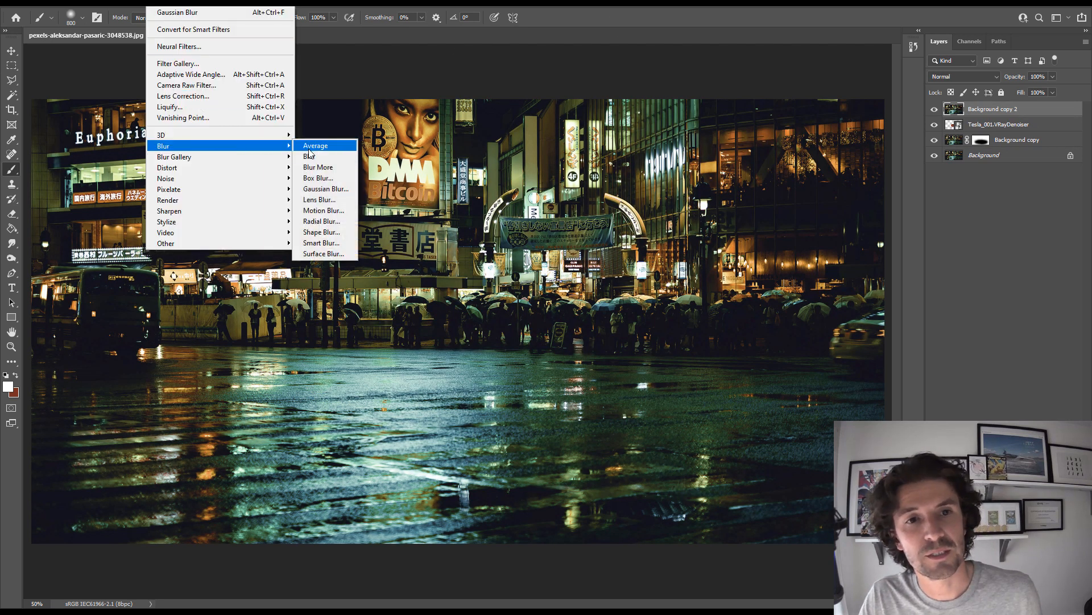
{"action": "left_click", "coordinate": [325, 188]}
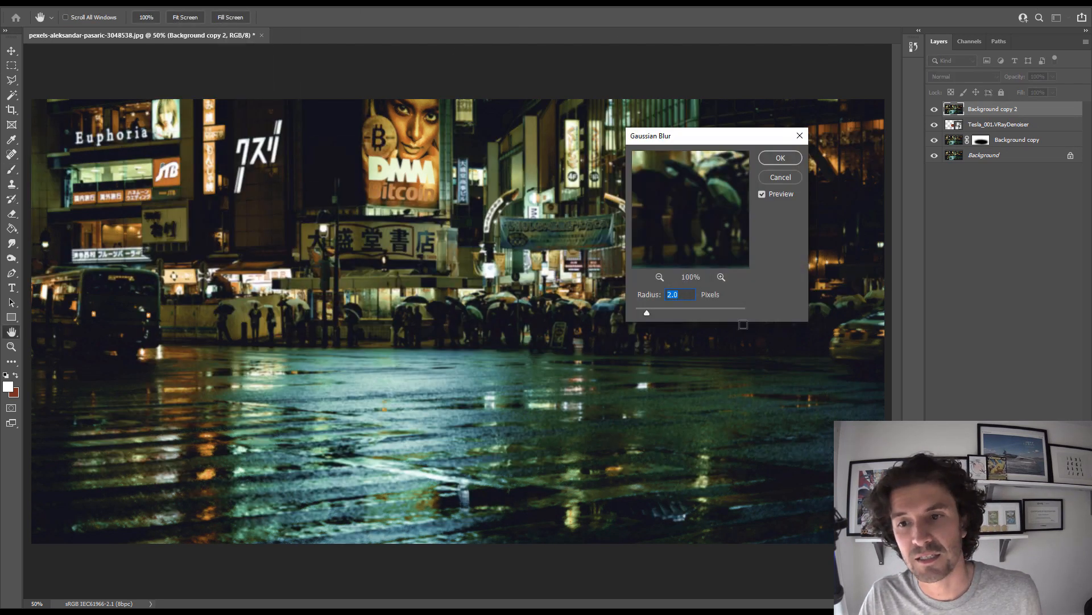
{"action": "left_click_drag", "start_coordinate": [777, 310], "coordinate": [776, 310]}
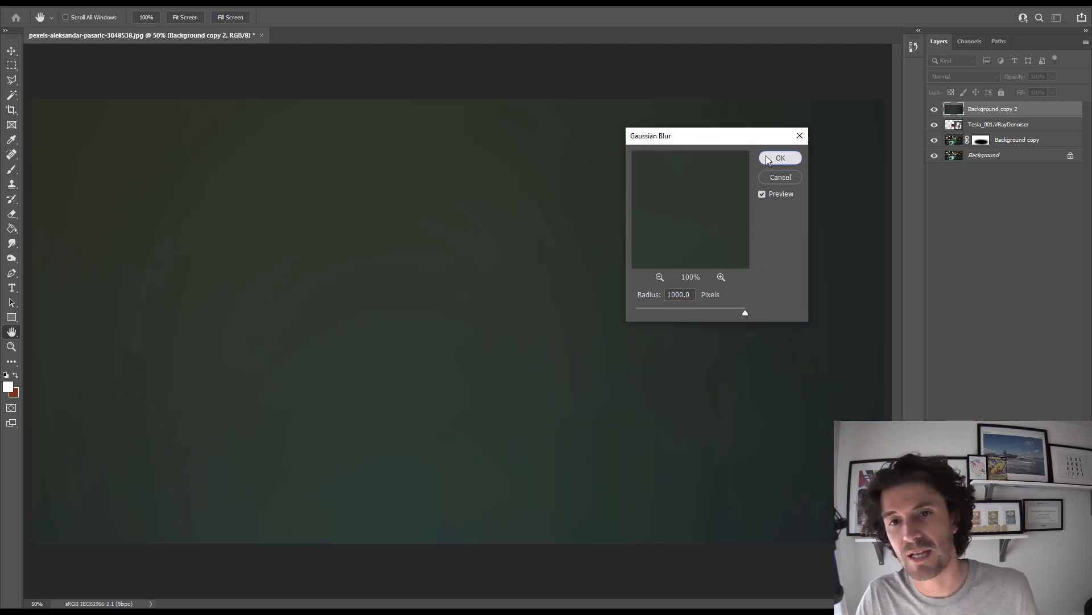
{"action": "left_click", "coordinate": [777, 159]}
{"action": "key", "text": "b"}
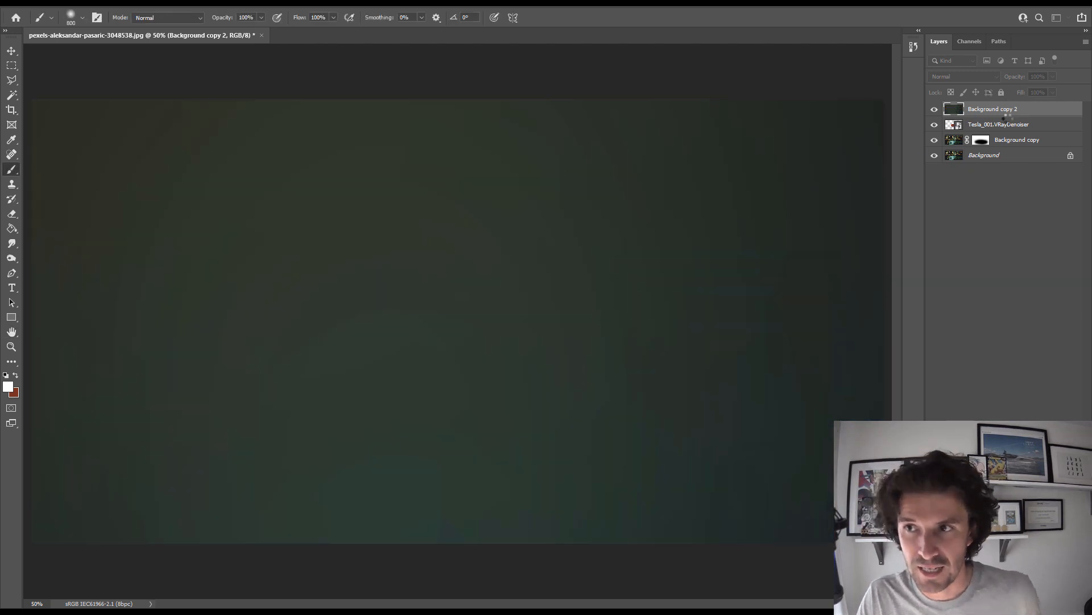
Clip Background copy 2 to the car render layer and set it to Color blending at 20% opacity
{"action": "key", "text": "alt"}
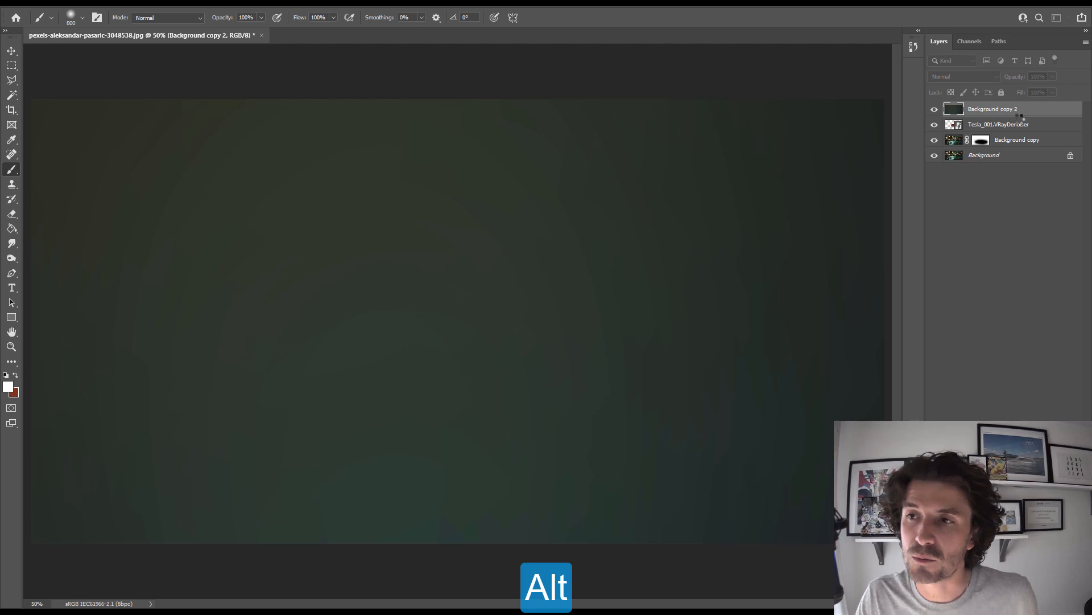
{"action": "left_click", "coordinate": [1020, 116], "text": "alt"}
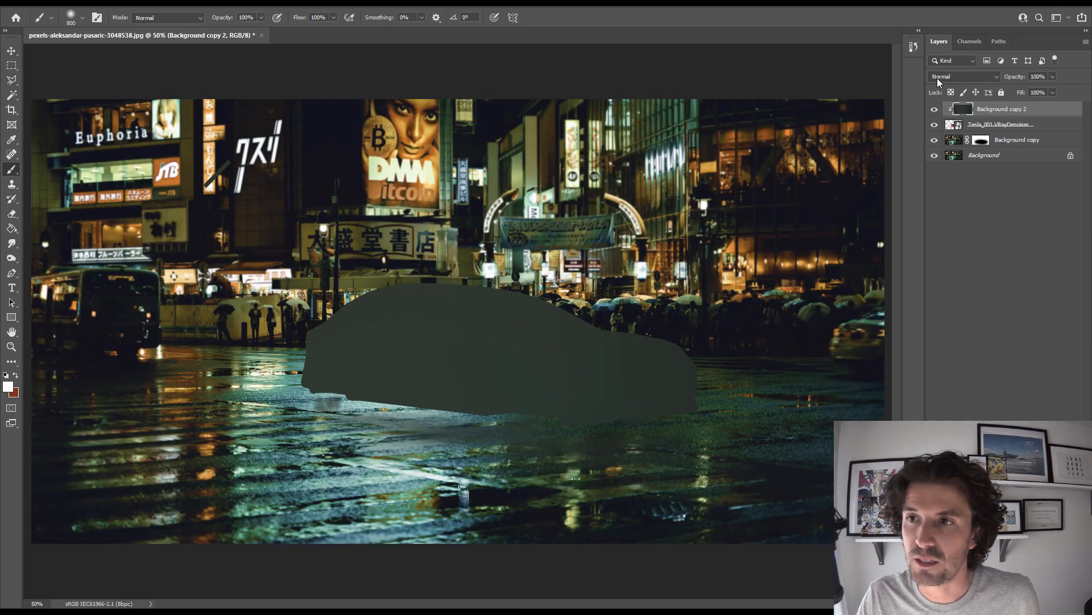
{"action": "left_click", "coordinate": [971, 78]}
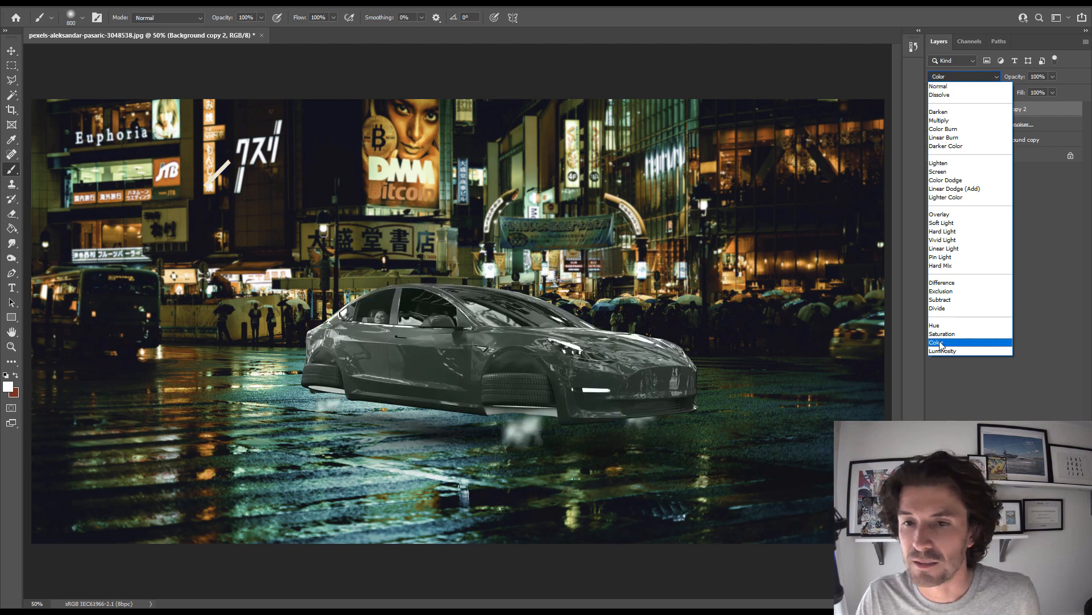
{"action": "left_click", "coordinate": [956, 343]}
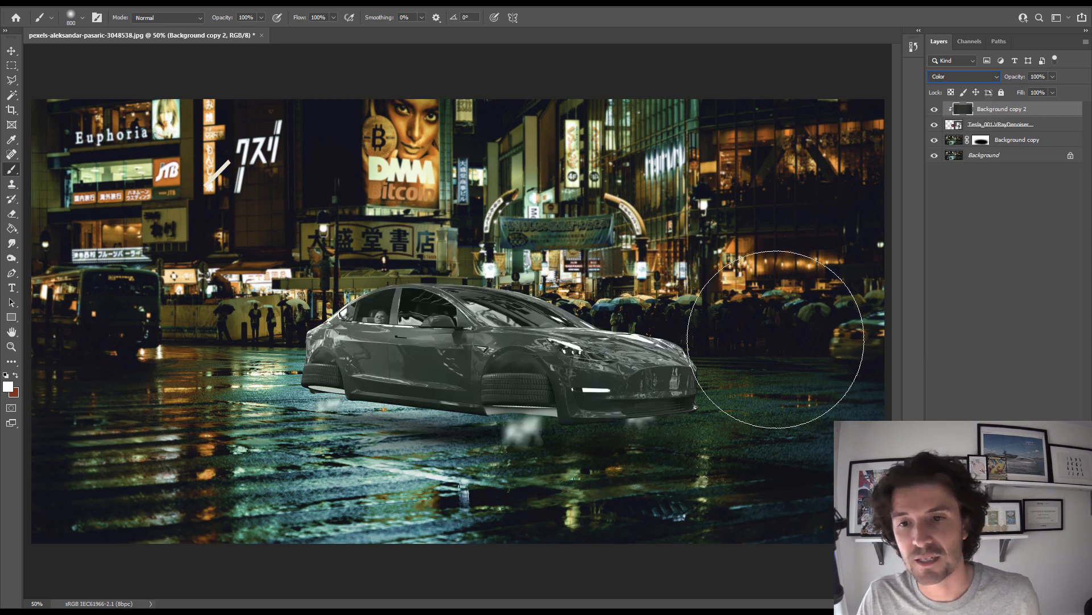
{"action": "left_click", "coordinate": [12, 51]}
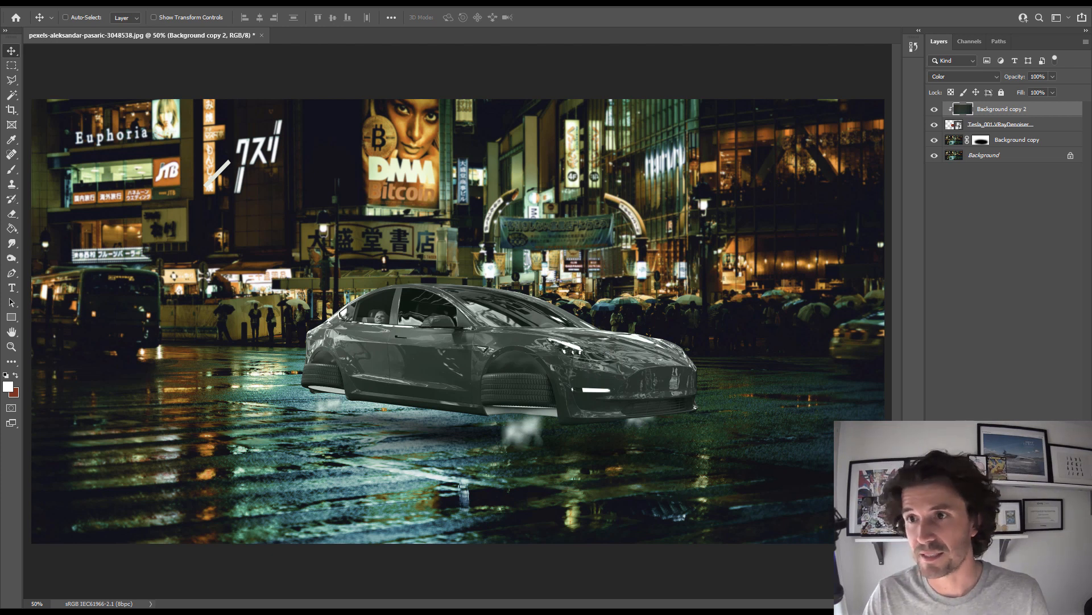
{"action": "left_click", "coordinate": [1053, 76]}
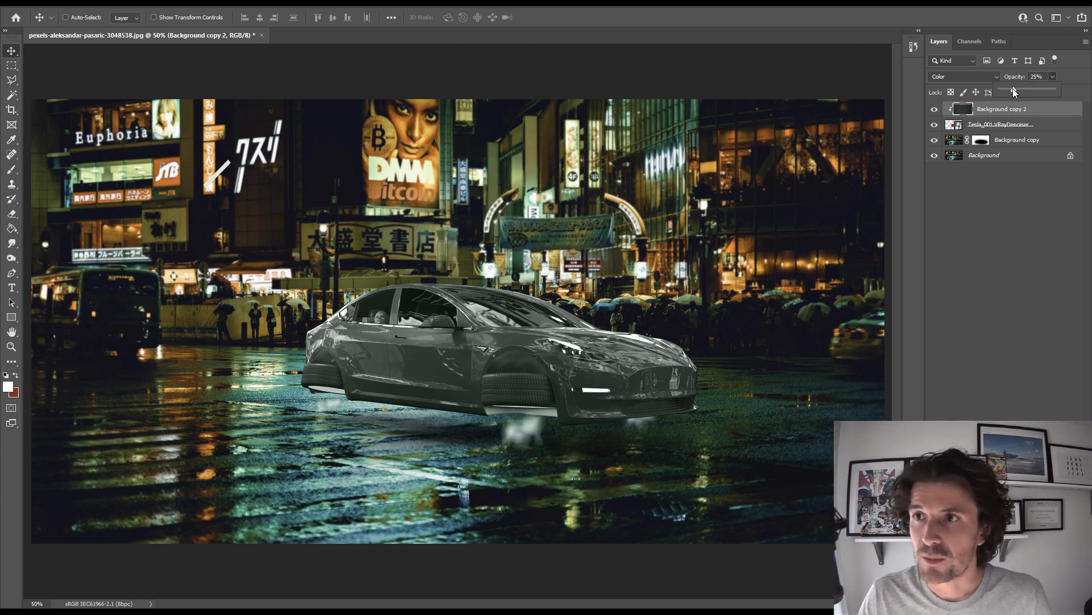
{"action": "left_click_drag", "start_coordinate": [1011, 92], "coordinate": [1012, 92]}
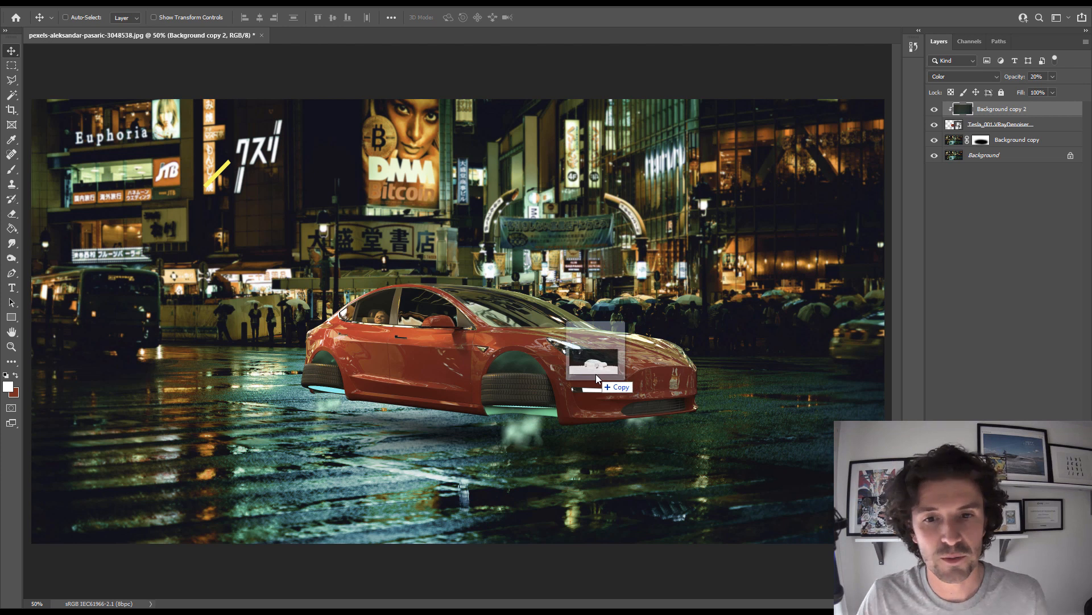
Place the Tesla_001.VRayAO pass over the composite, set it to Multiply blending and compare the image with and without it
{"action": "left_click_drag", "start_coordinate": [632, 359], "coordinate": [632, 358]}
{"action": "key", "text": "Return"}
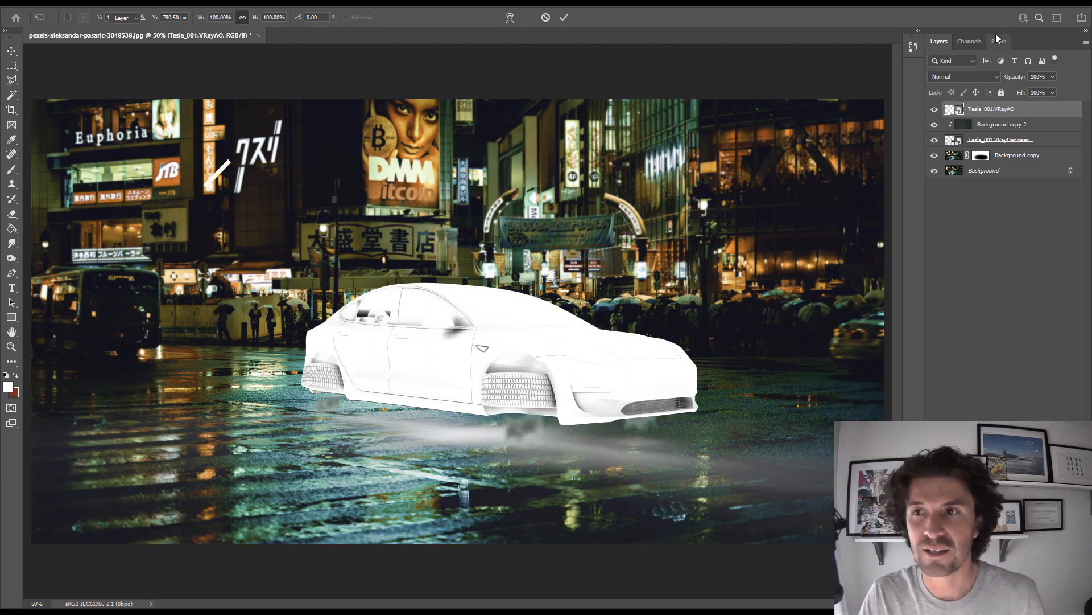
{"action": "left_click", "coordinate": [965, 76]}
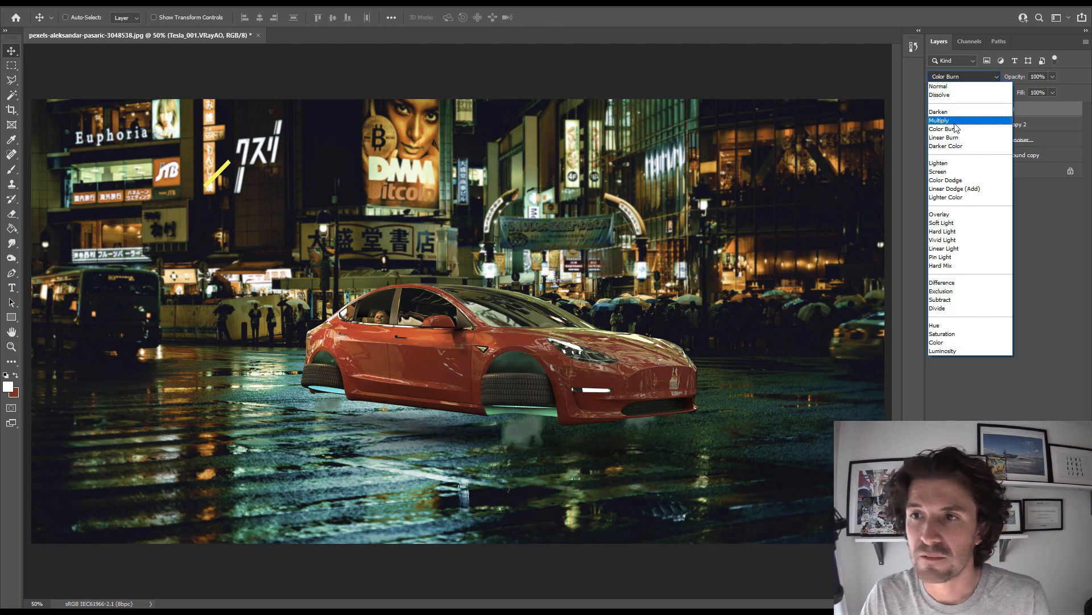
{"action": "left_click", "coordinate": [956, 126]}
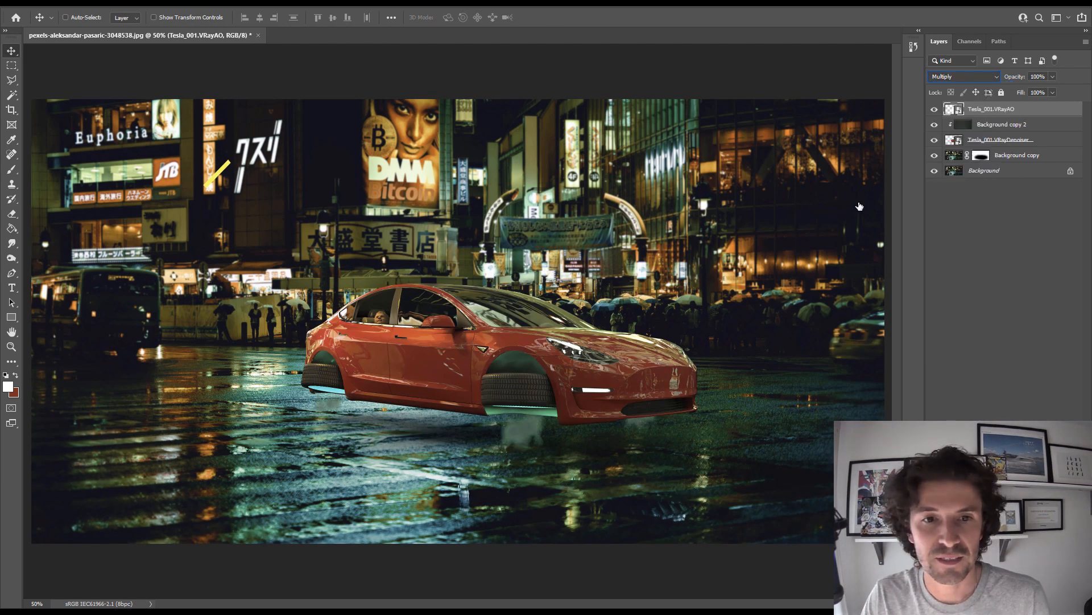
{"action": "left_click", "coordinate": [937, 108]}
{"action": "left_click", "coordinate": [937, 108]}
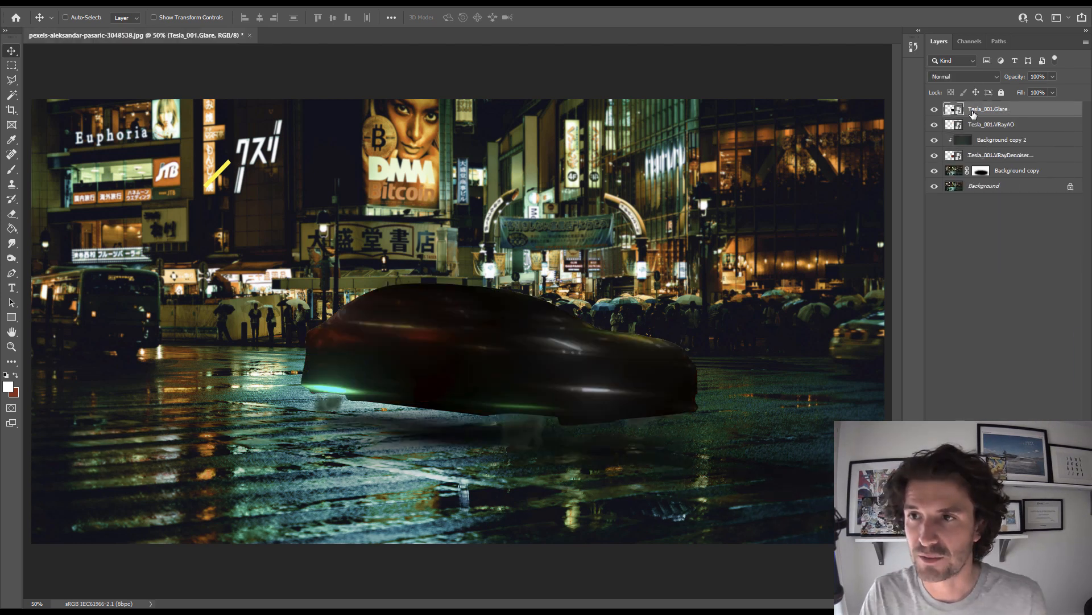
Set the Tesla_001.Glare layer to Screen blending and duplicate it twice to strengthen the glow
{"action": "left_click", "coordinate": [970, 78]}
{"action": "left_click", "coordinate": [939, 171]}
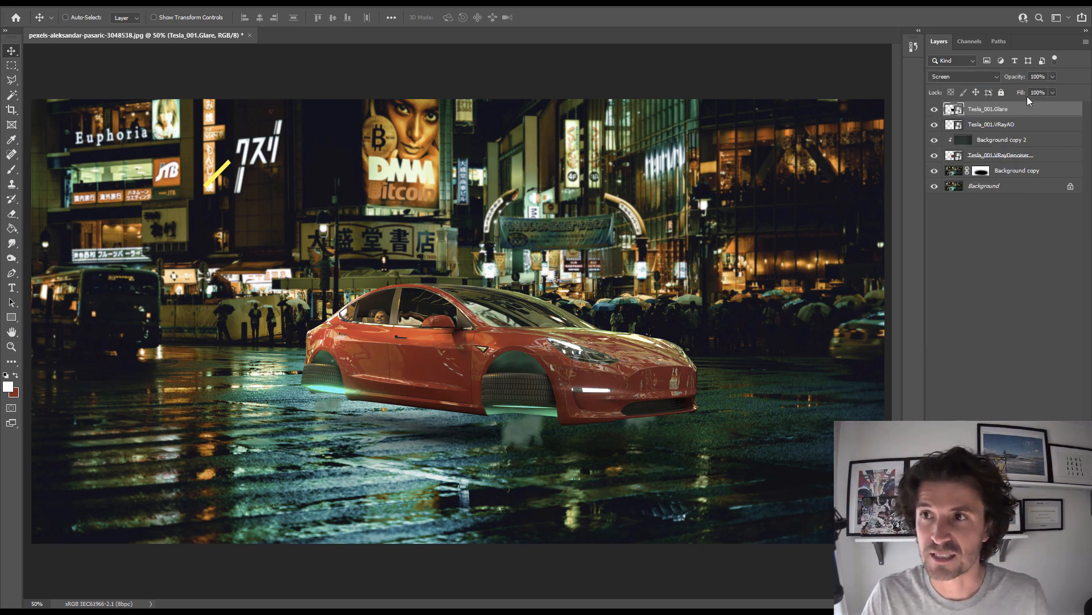
{"action": "key", "text": "ctrl+j"}
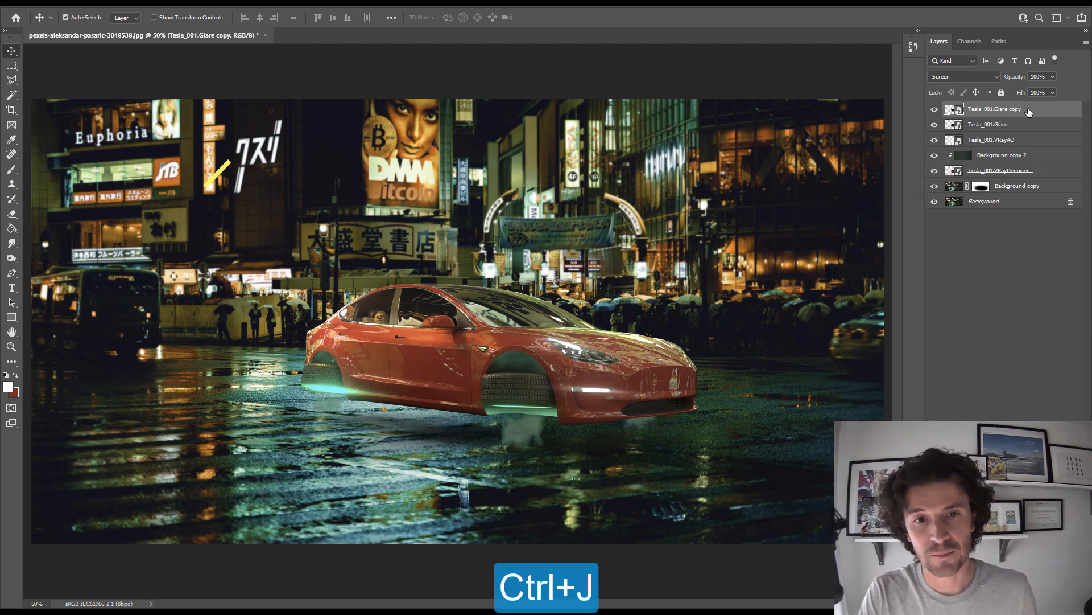
{"action": "key", "text": "ctrl+j"}
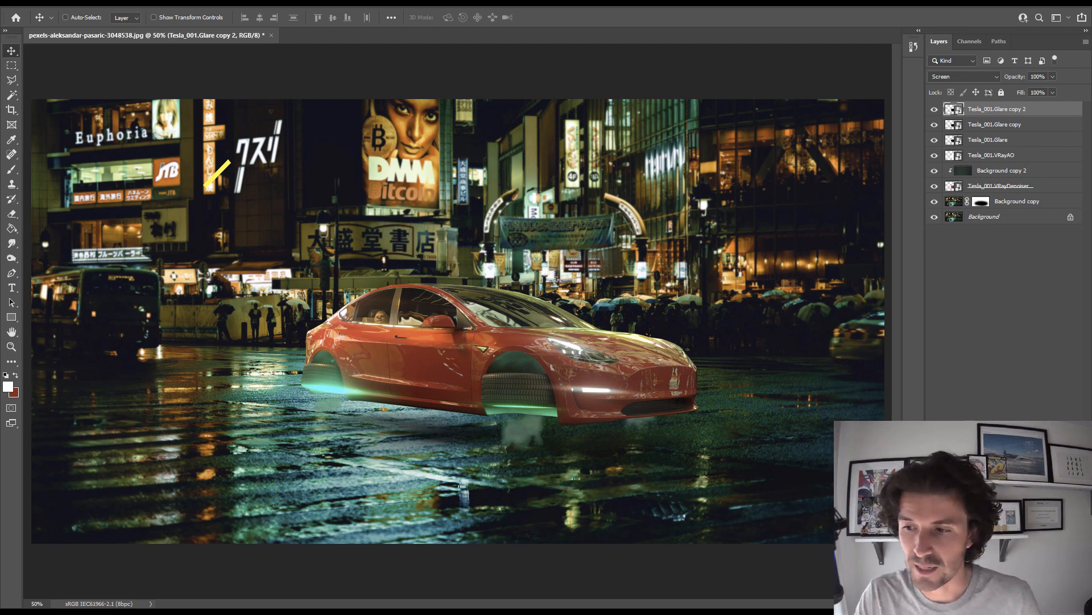
Add a new empty layer above the glare copies and fill it with rendered Clouds in the default black and white
{"action": "key", "text": "ctrl+alt+shift+n"}
{"action": "left_click", "coordinate": [155, 3]}
{"action": "mouse_move", "coordinate": [222, 201]}
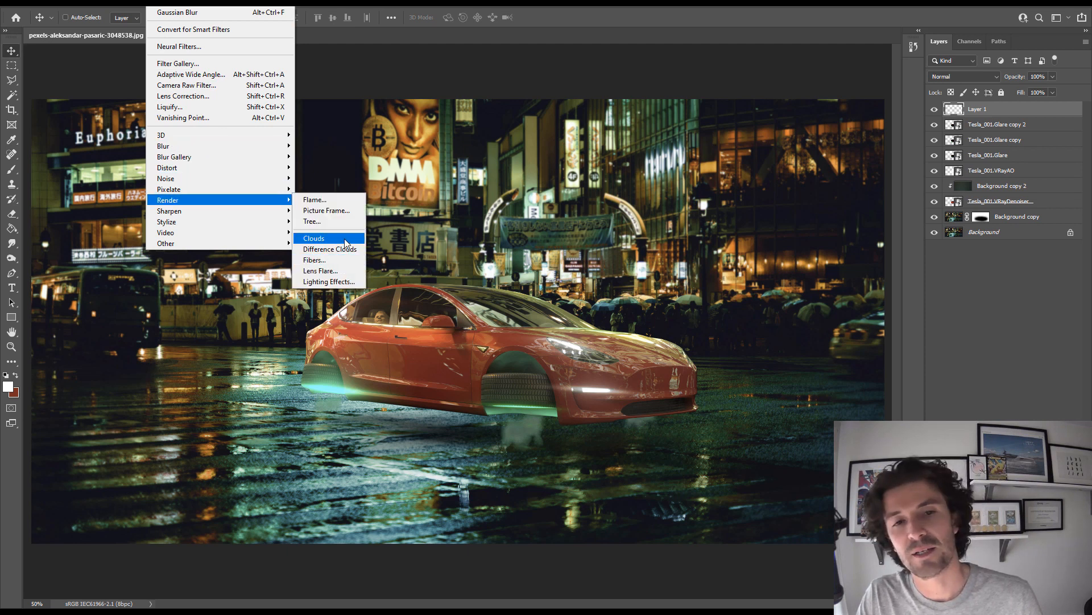
{"action": "left_click", "coordinate": [346, 243]}
{"action": "key", "text": "ctrl+z"}
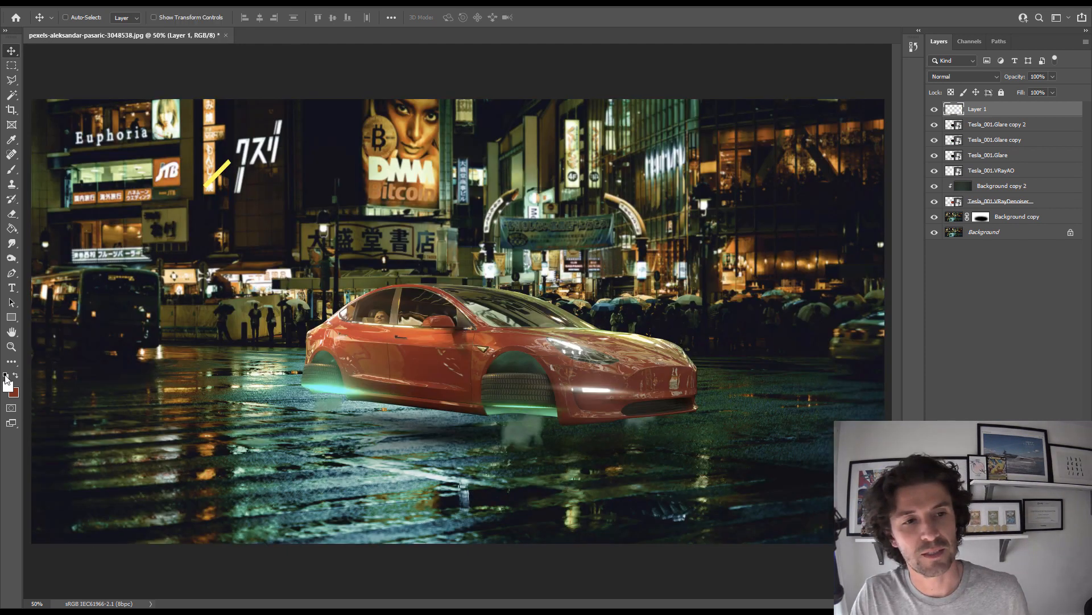
{"action": "left_click", "coordinate": [161, 5]}
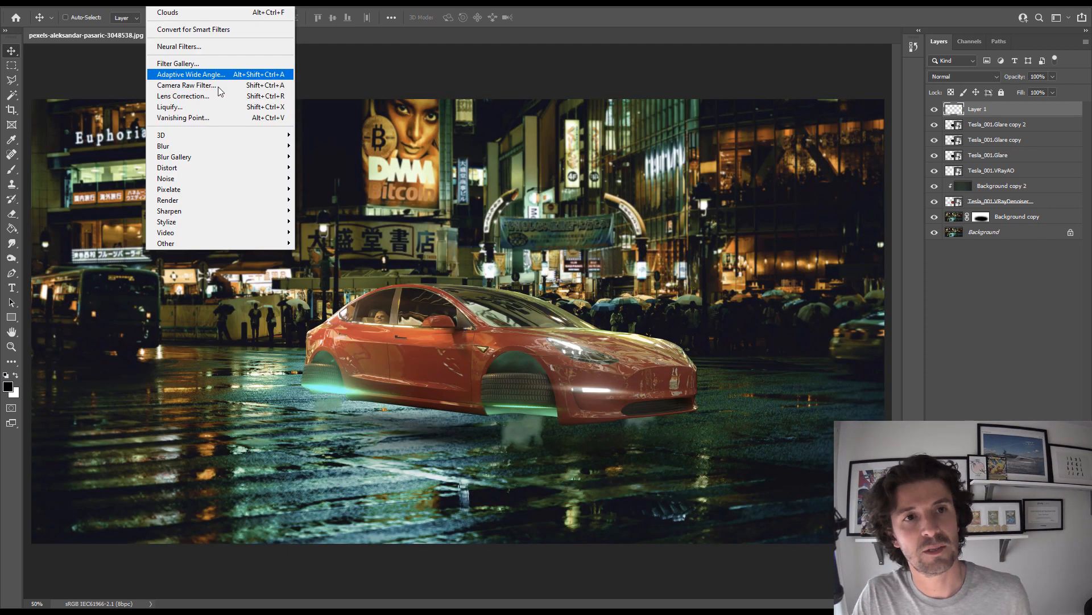
{"action": "mouse_move", "coordinate": [225, 201]}
{"action": "left_click", "coordinate": [318, 239]}
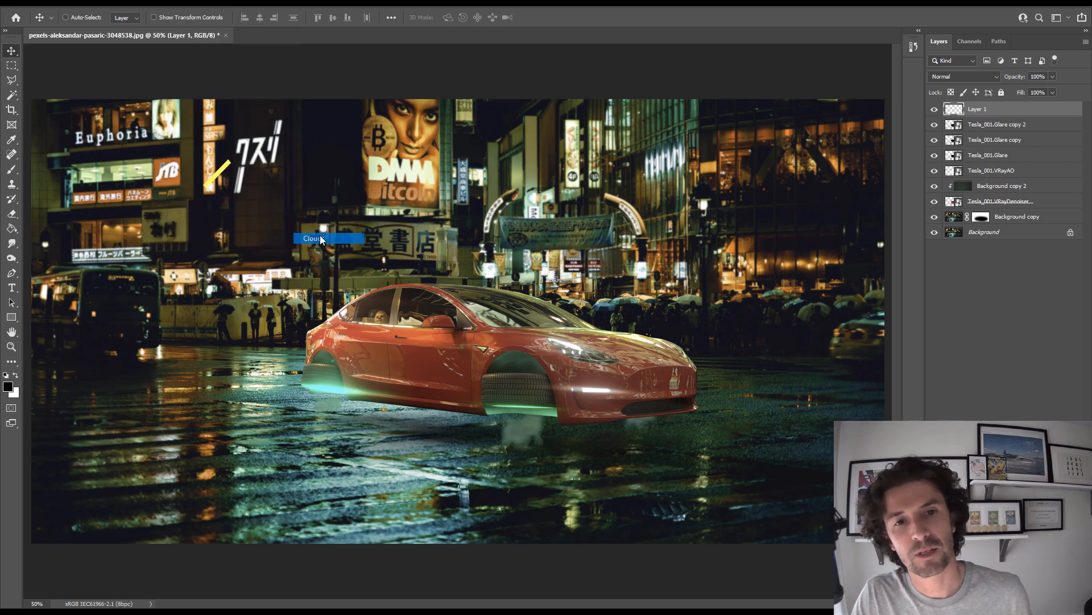
Set the clouds layer to Screen blending at 11% opacity for a faint haze
{"action": "left_click", "coordinate": [961, 76]}
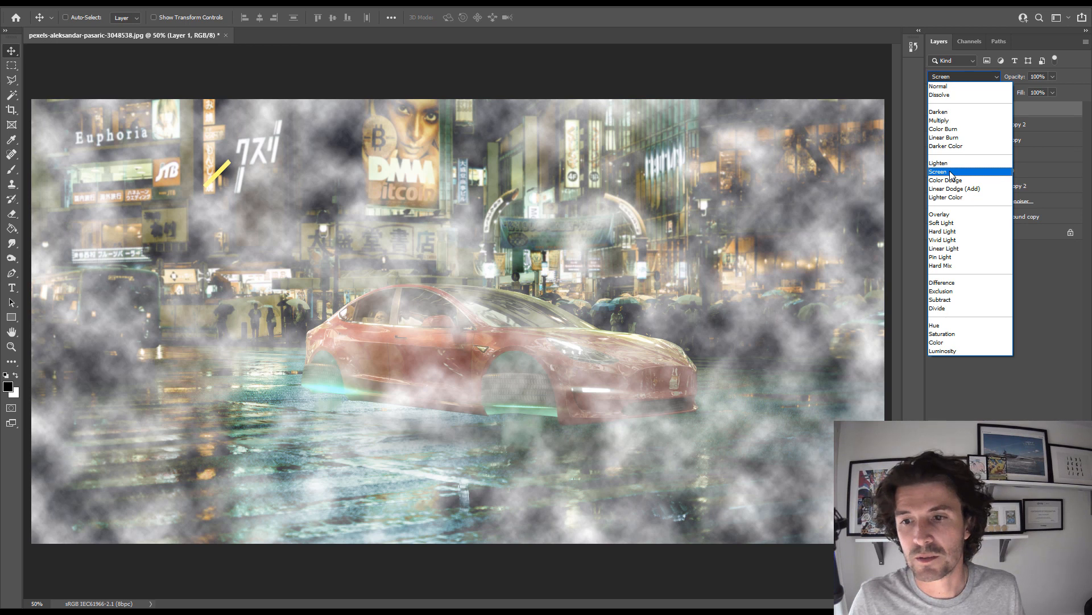
{"action": "left_click", "coordinate": [951, 172]}
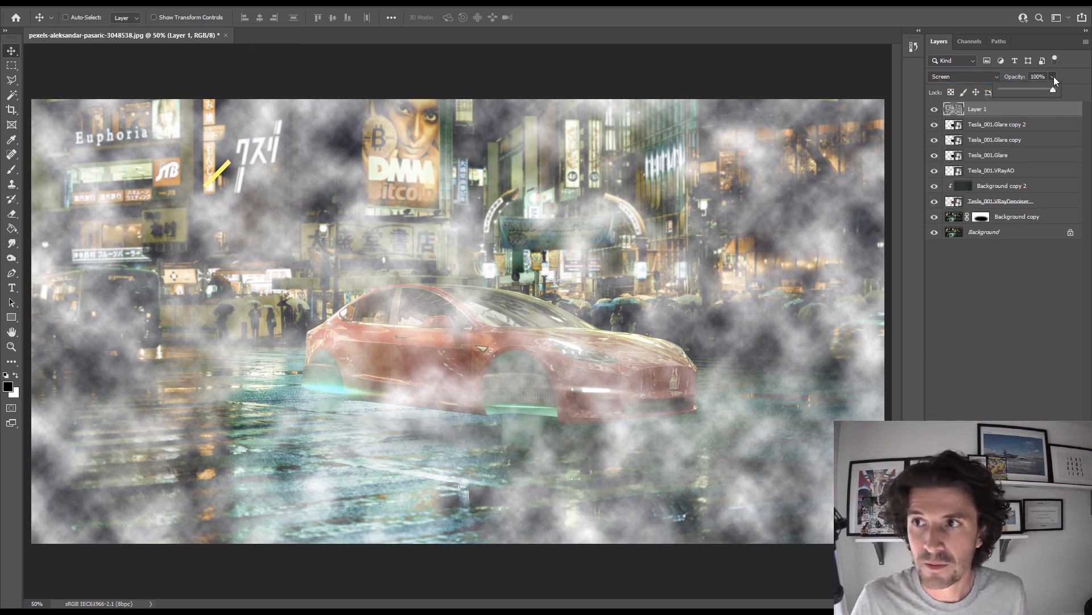
{"action": "left_click_drag", "start_coordinate": [1002, 89], "coordinate": [1008, 89]}
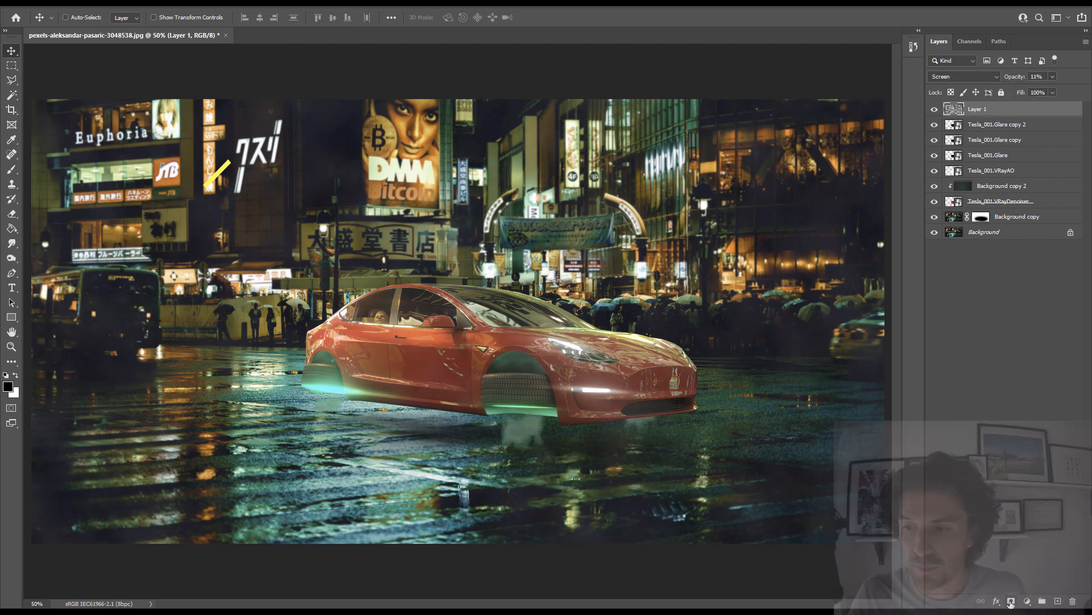
Add a layer mask to the clouds layer and paint black over the car and the buildings behind it
{"action": "left_click", "coordinate": [1010, 600]}
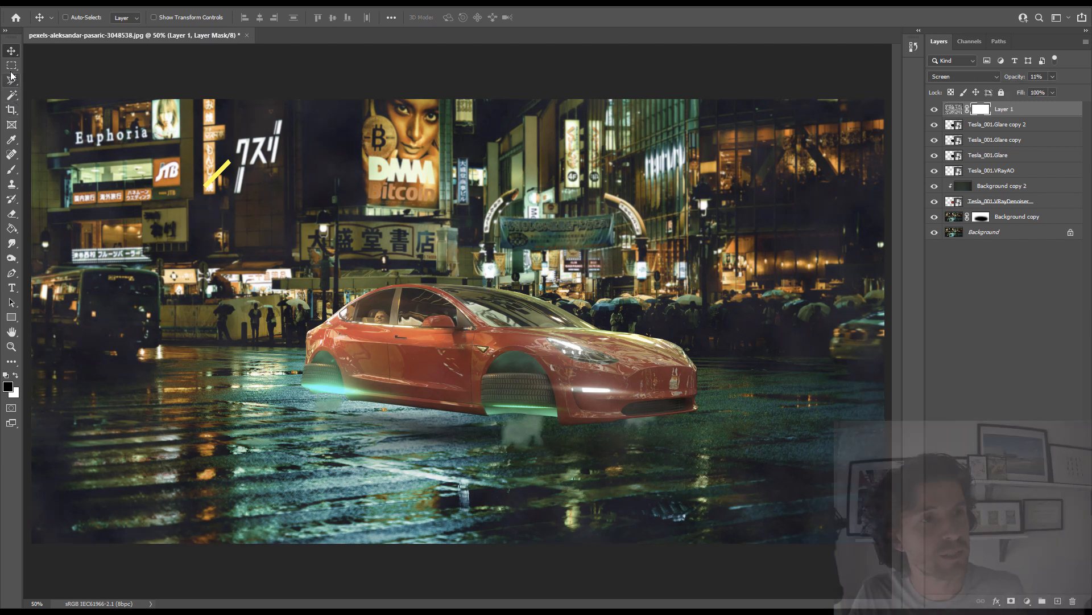
{"action": "left_click", "coordinate": [11, 169]}
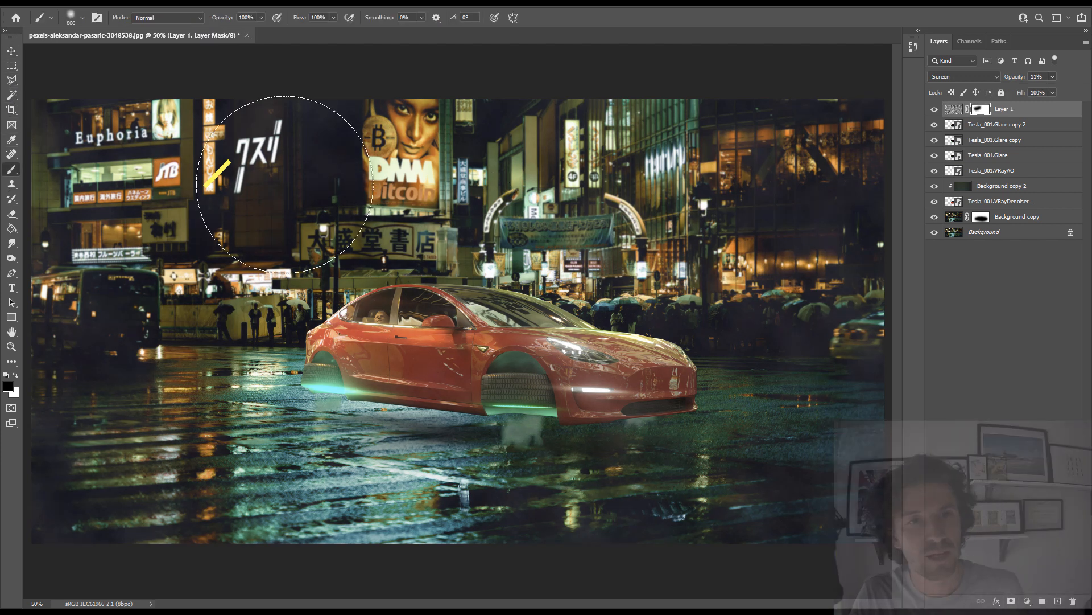
{"action": "left_click_drag", "start_coordinate": [303, 182], "coordinate": [132, 173]}
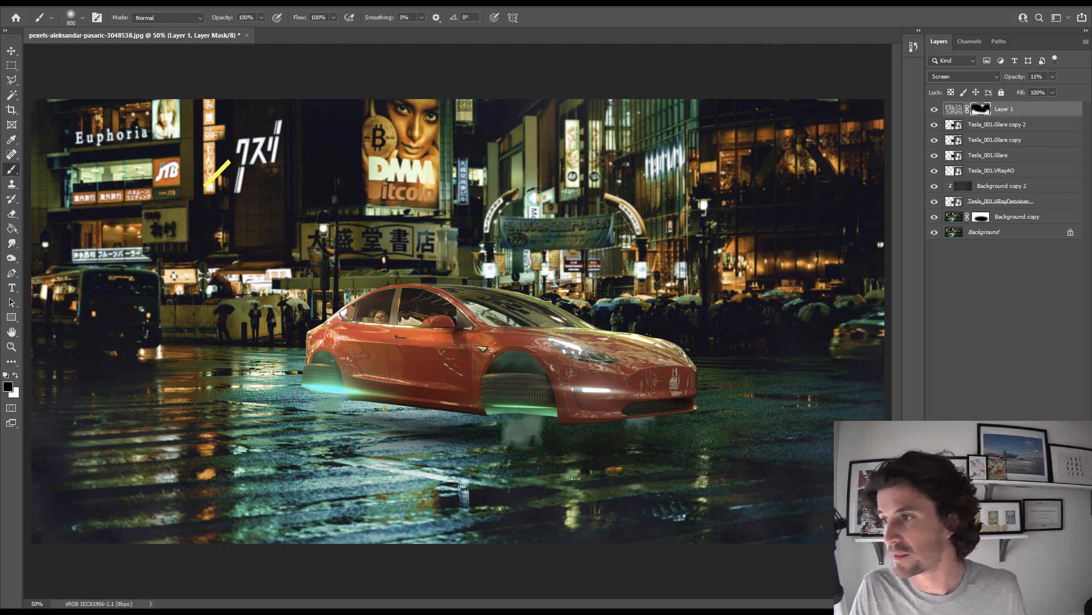
Place the Tesla_001.VRayAtmosphere pass over the composite with Screen blending
{"action": "left_click_drag", "start_coordinate": [556, 334], "coordinate": [549, 335]}
{"action": "left_click", "coordinate": [964, 76]}
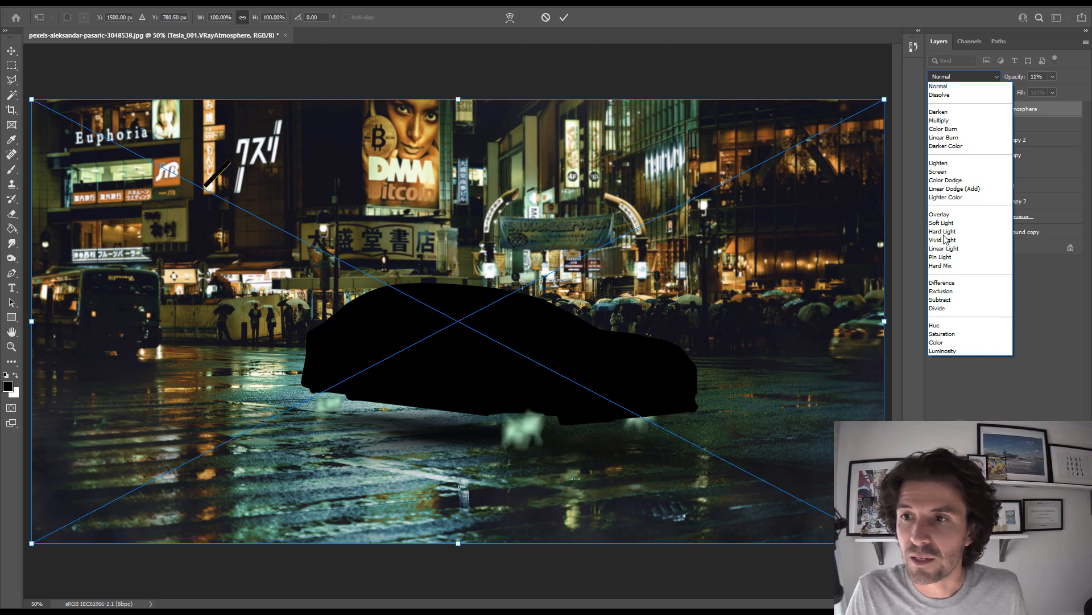
{"action": "left_click", "coordinate": [938, 171]}
{"action": "key", "text": "Return"}
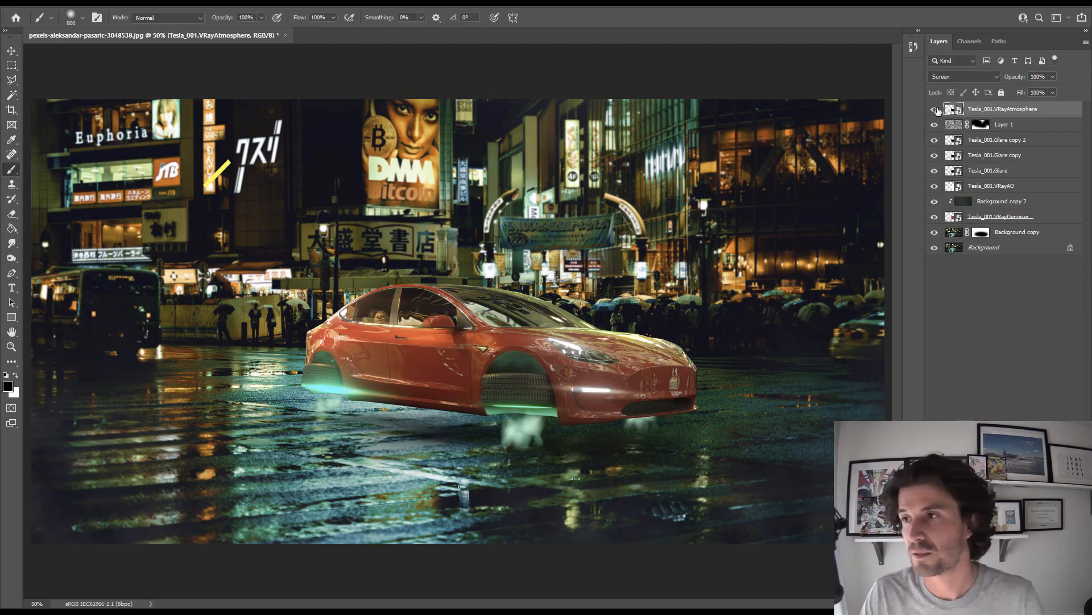